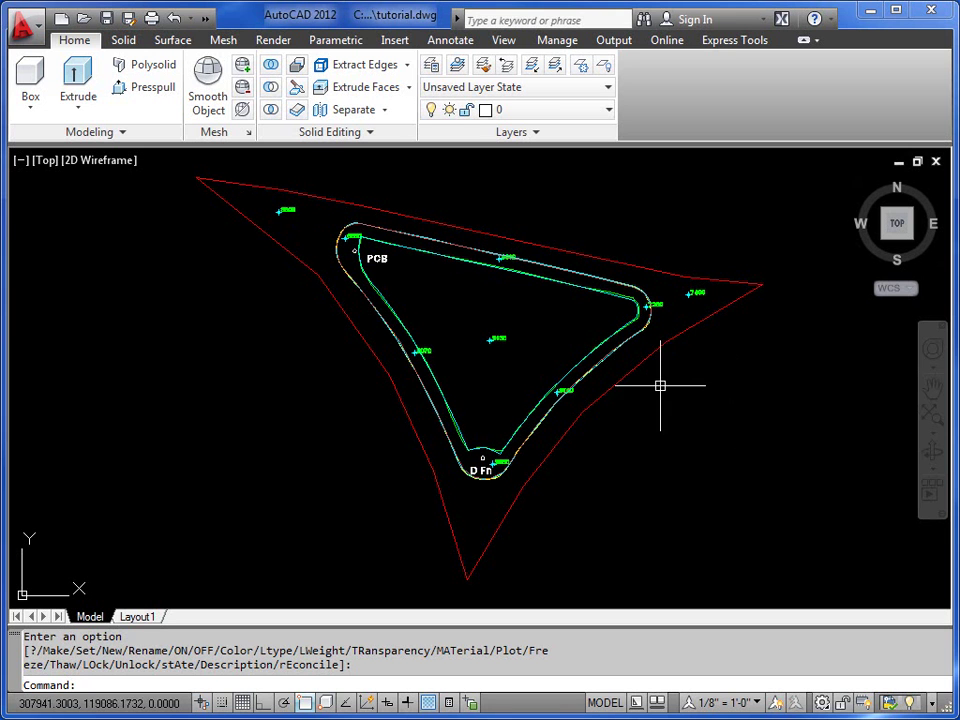
Orbit the site model to a tilted then edge-on 3D view, then drop down the layer list
left_click(938, 458)
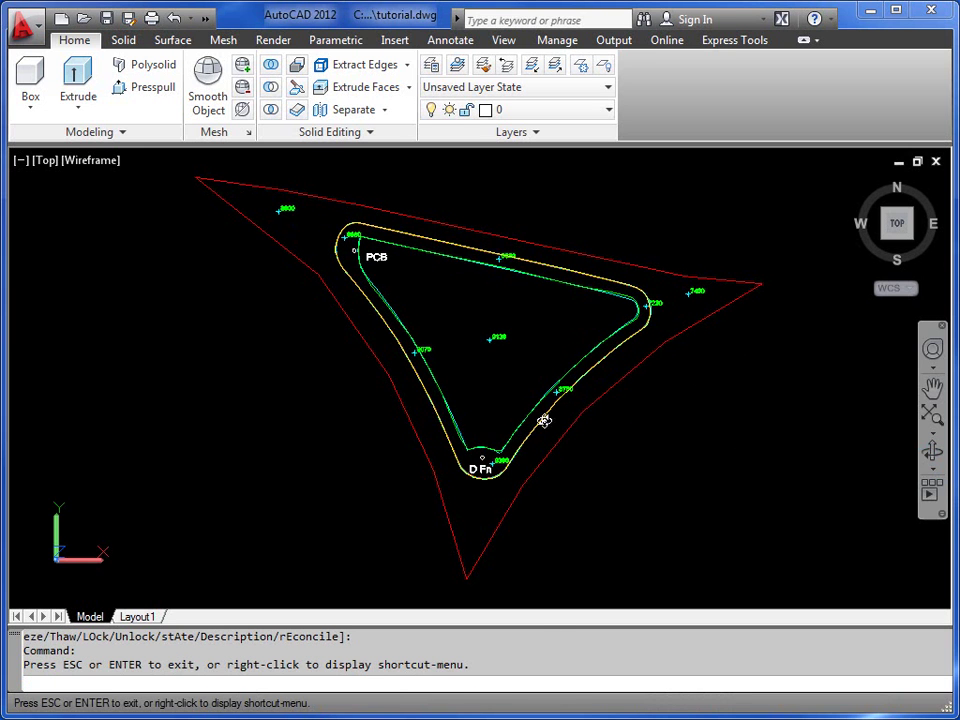
mouse_move(542, 418)
left_mouse_down()
mouse_move(530, 276)
mouse_move(497, 234)
mouse_move(506, 253)
mouse_move(645, 244)
mouse_move(619, 267)
left_mouse_up()
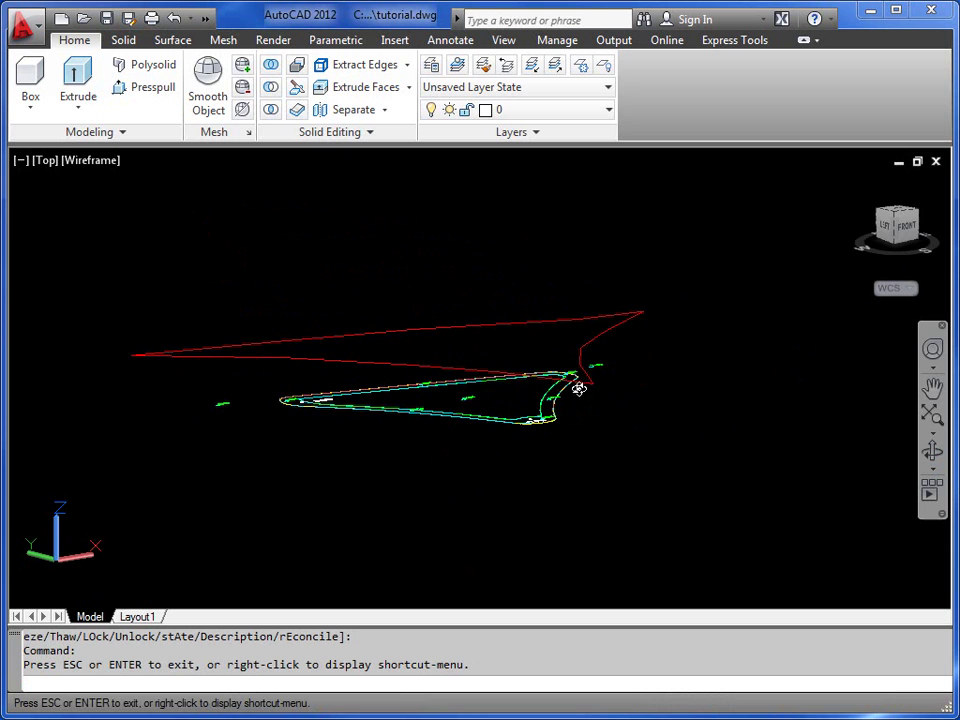
mouse_move(578, 389)
left_mouse_down()
mouse_move(521, 356)
mouse_move(540, 343)
mouse_move(560, 345)
mouse_move(454, 386)
mouse_move(407, 469)
left_mouse_up()
right_click(486, 361)
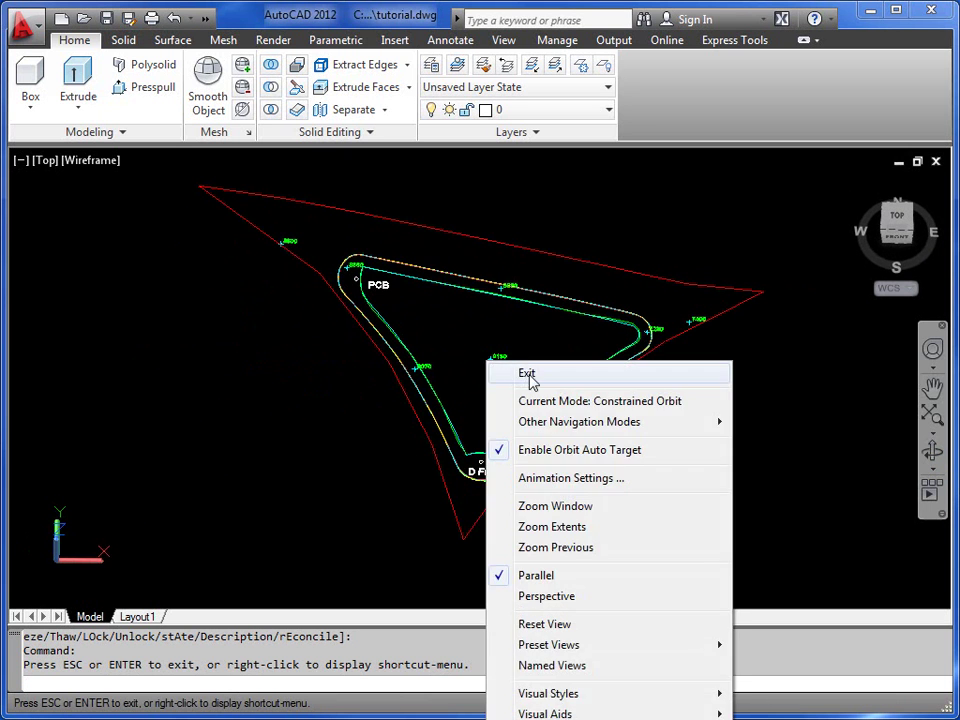
left_click(527, 374)
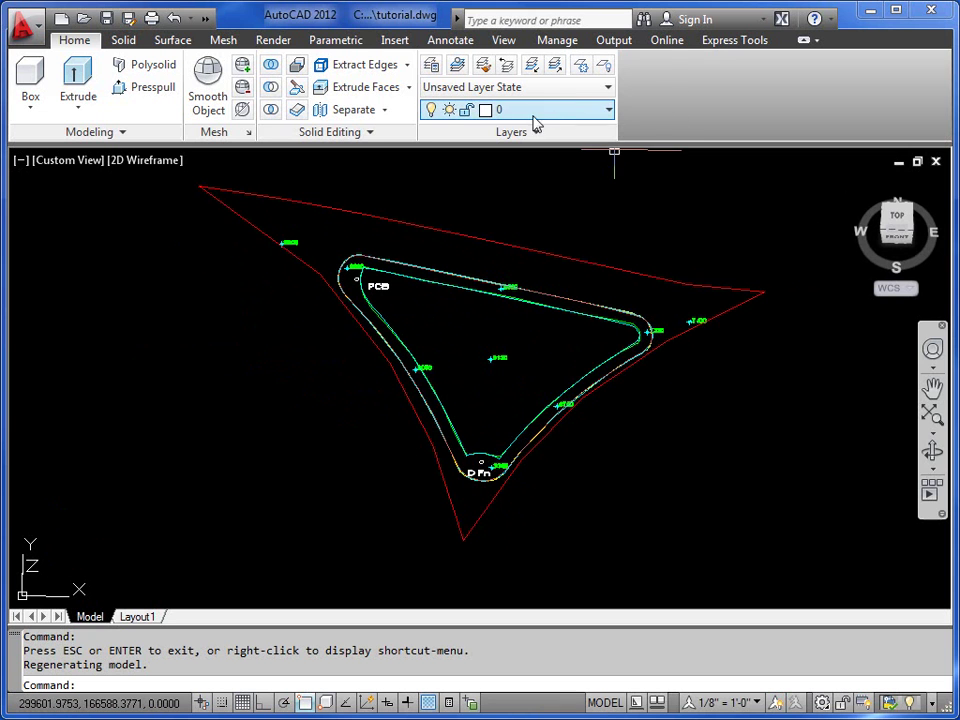
left_click(600, 113)
Use PURGE's Purge All to remove every unused block, layer and linetype without confirming each
mouse_move(614, 189)
left_mouse_down()
mouse_move(615, 386)
mouse_move(612, 170)
left_mouse_up()
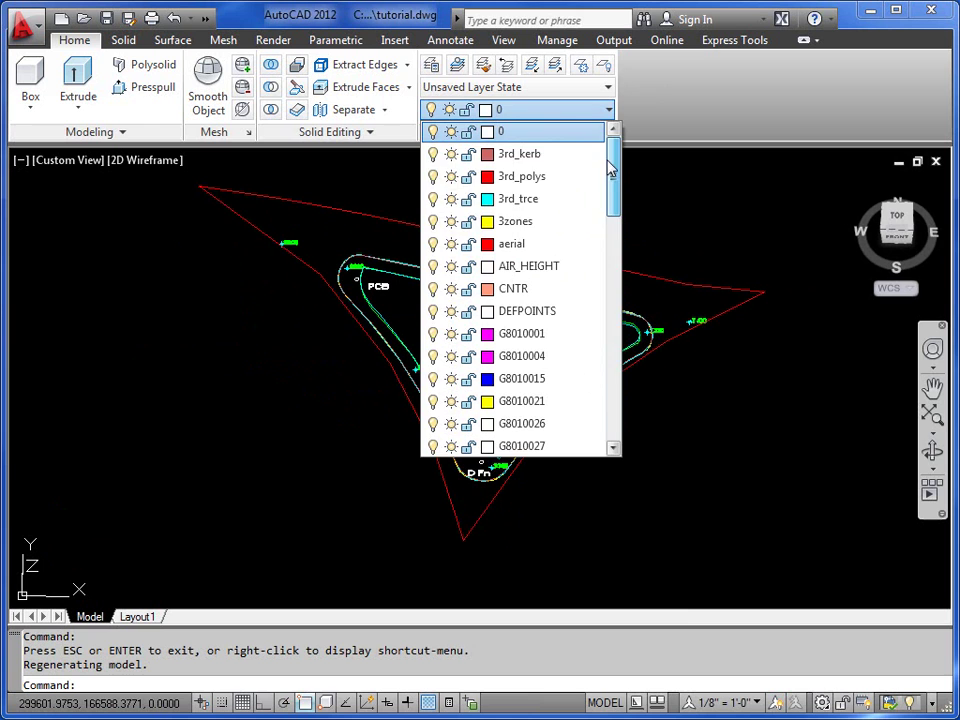
left_click(326, 273)
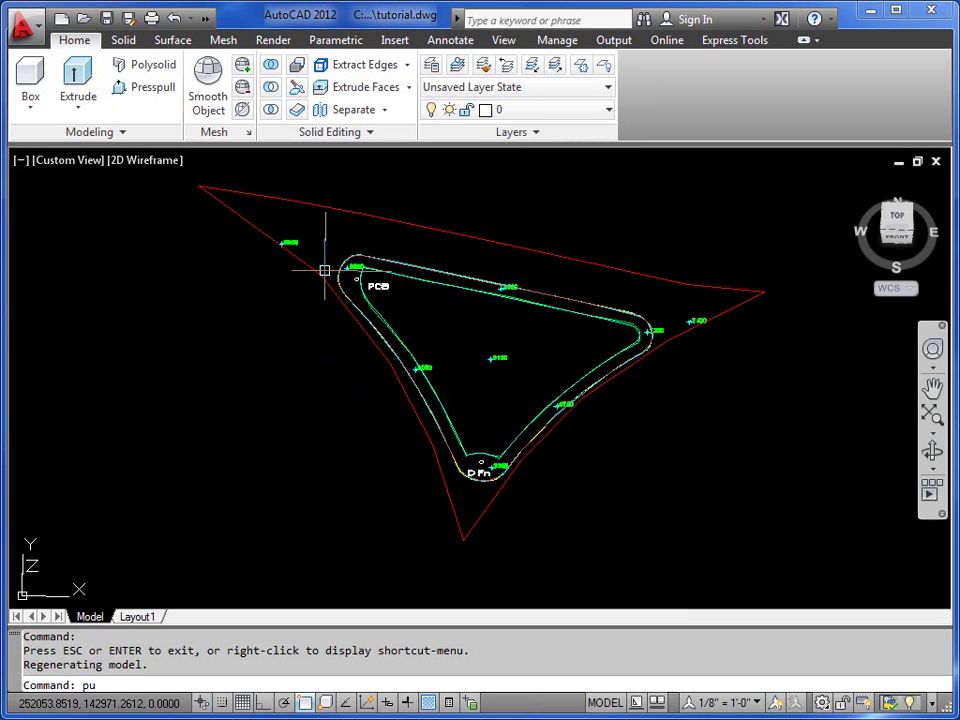
key("Return")
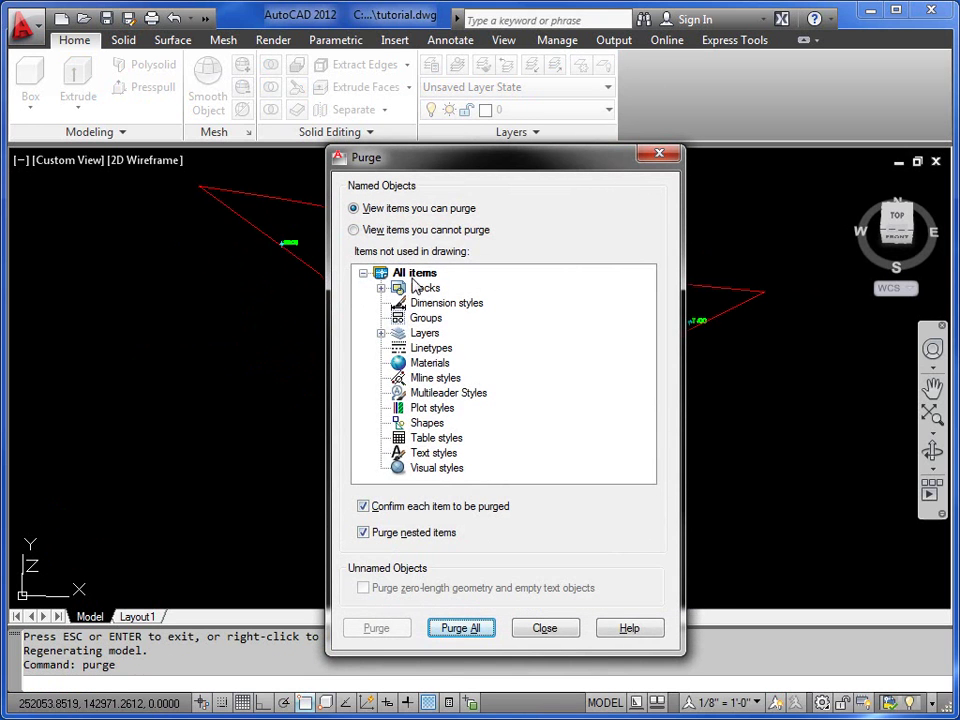
left_click(474, 634)
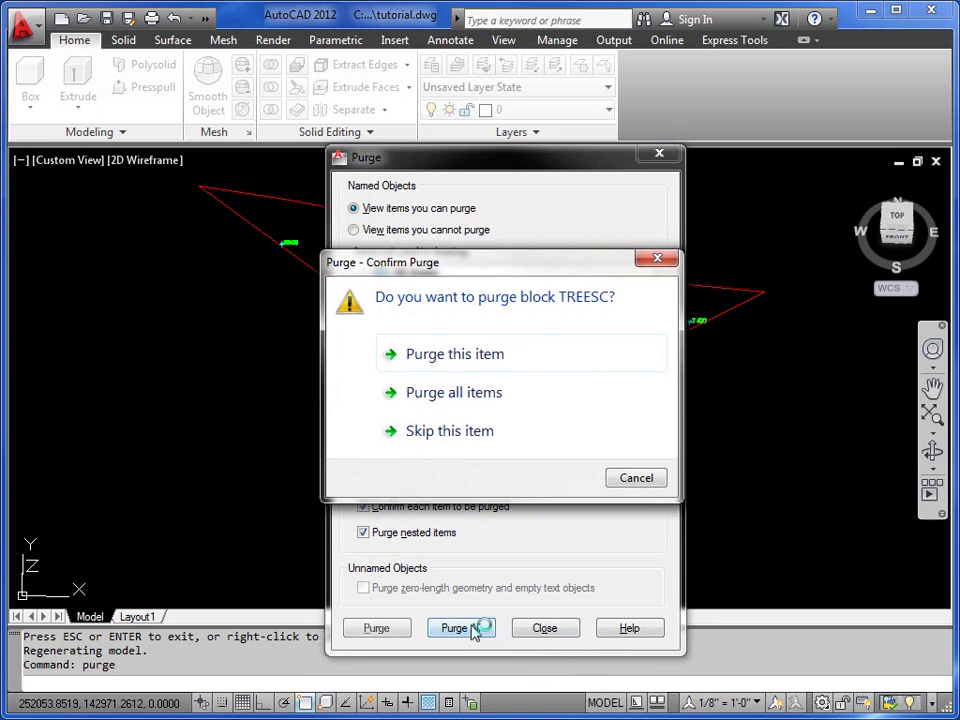
left_click(444, 396)
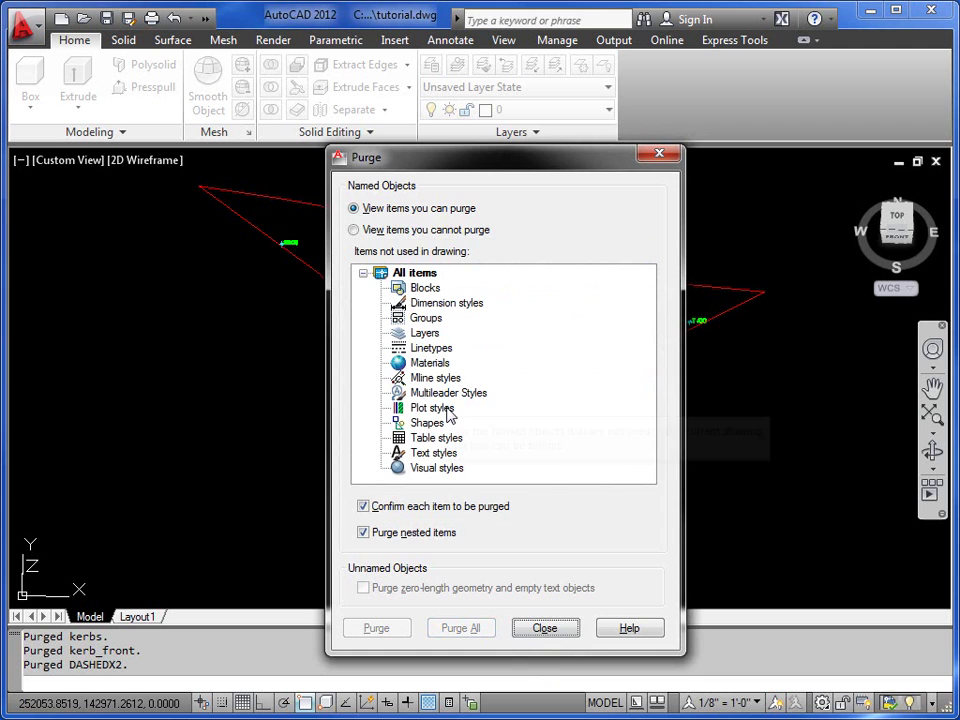
left_click(545, 628)
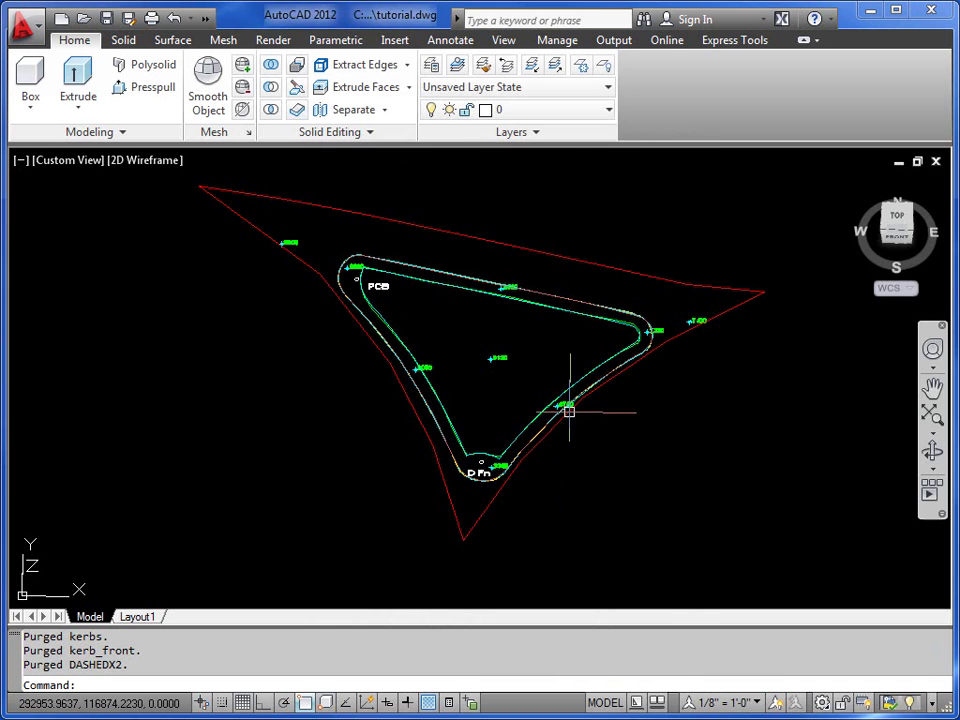
Thaw the tree_pos layer so the yellow tree circles appear
left_click(606, 116)
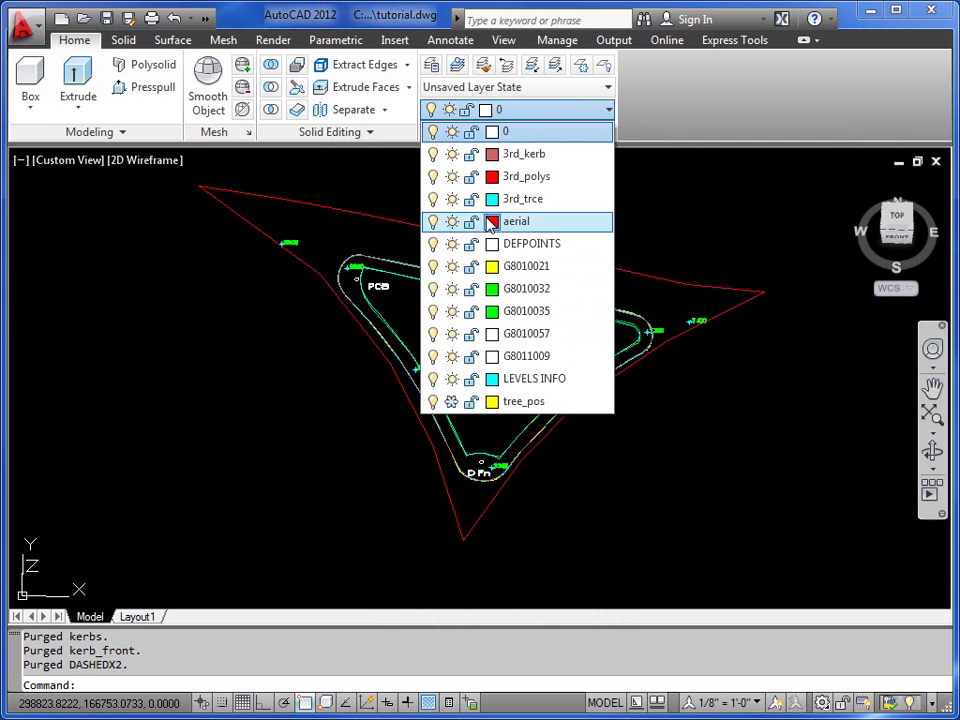
left_click(451, 401)
middle_click_drag(605, 441, 593, 443)
scroll(525, 360, "up", 7)
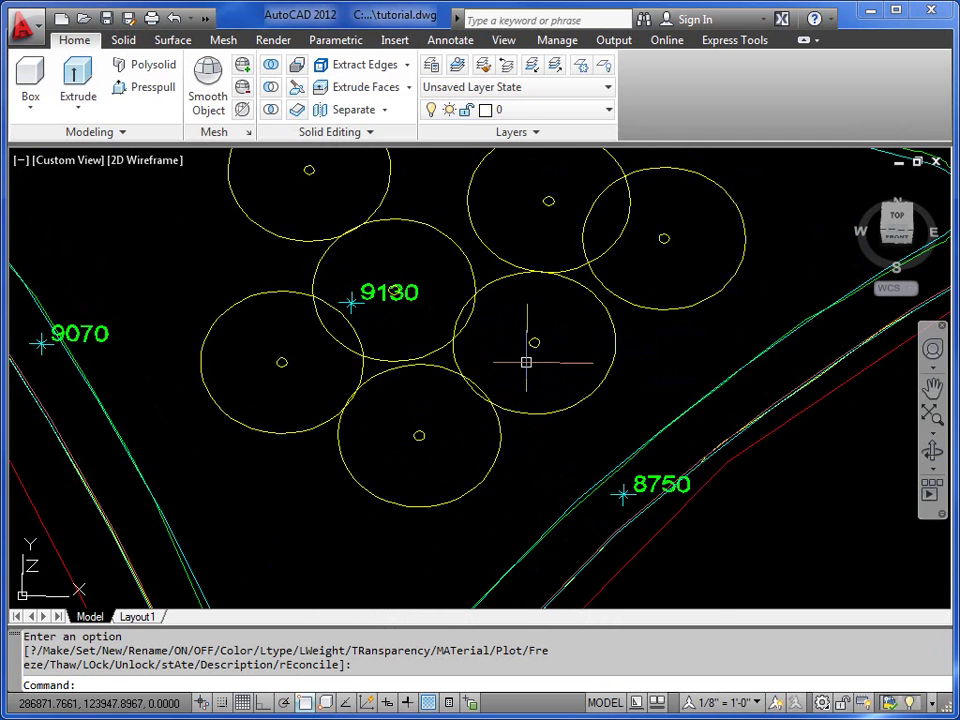
scroll(529, 347, "down", 3)
Erase the first two clusters of tree circles using crossing windows
key("Return")
type("c")
key("Return")
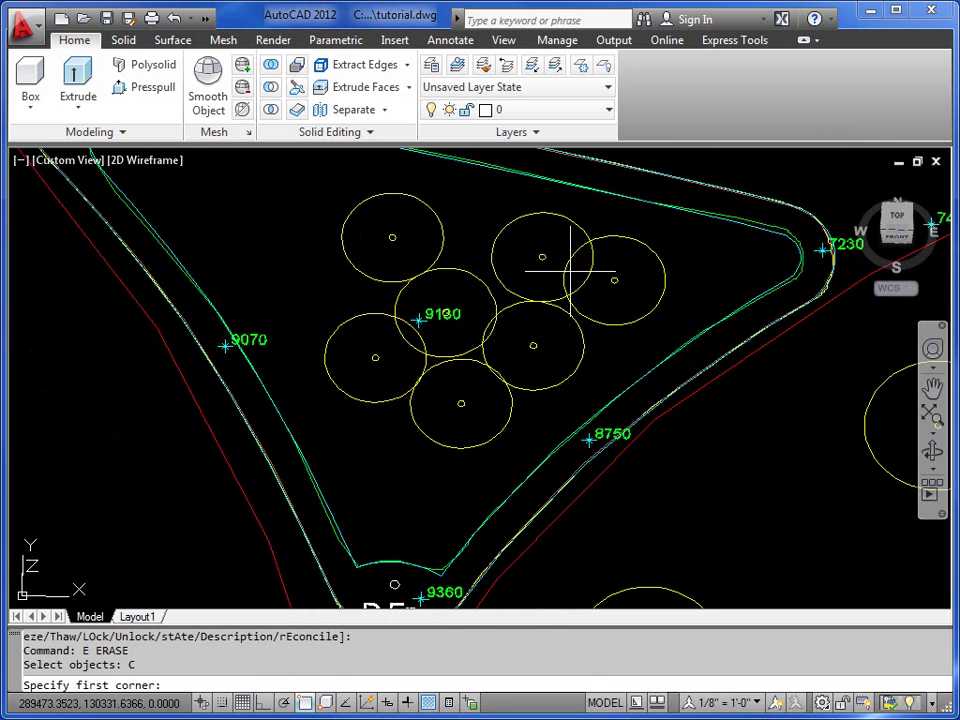
left_click(628, 362)
left_click(508, 240)
key("Return")
key("Return")
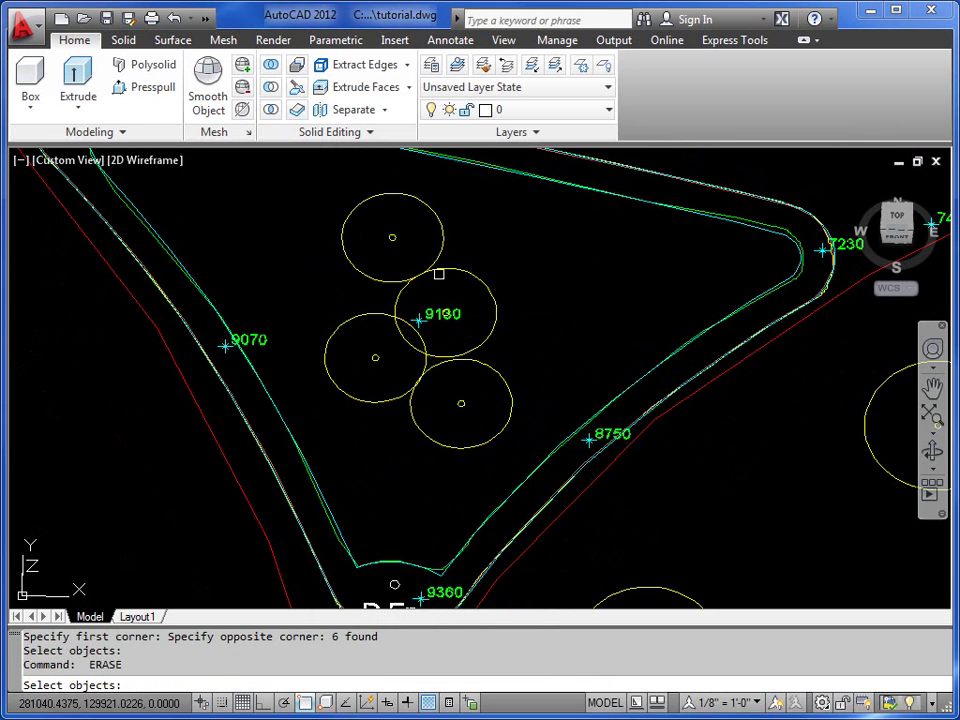
left_click(452, 268)
left_click(371, 214)
key("Return")
scroll(435, 309, "up", 8)
key("Return")
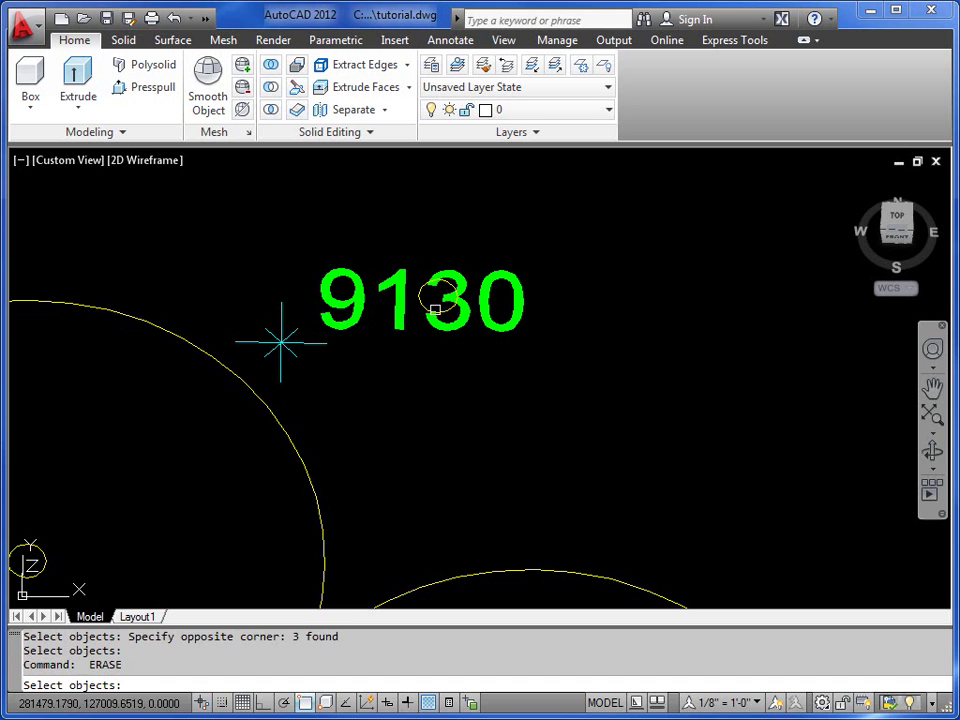
Erase a single tree circle, a group of four, and a row of ten circles
left_click(425, 305)
scroll(425, 305, "down", 4)
left_click(510, 405)
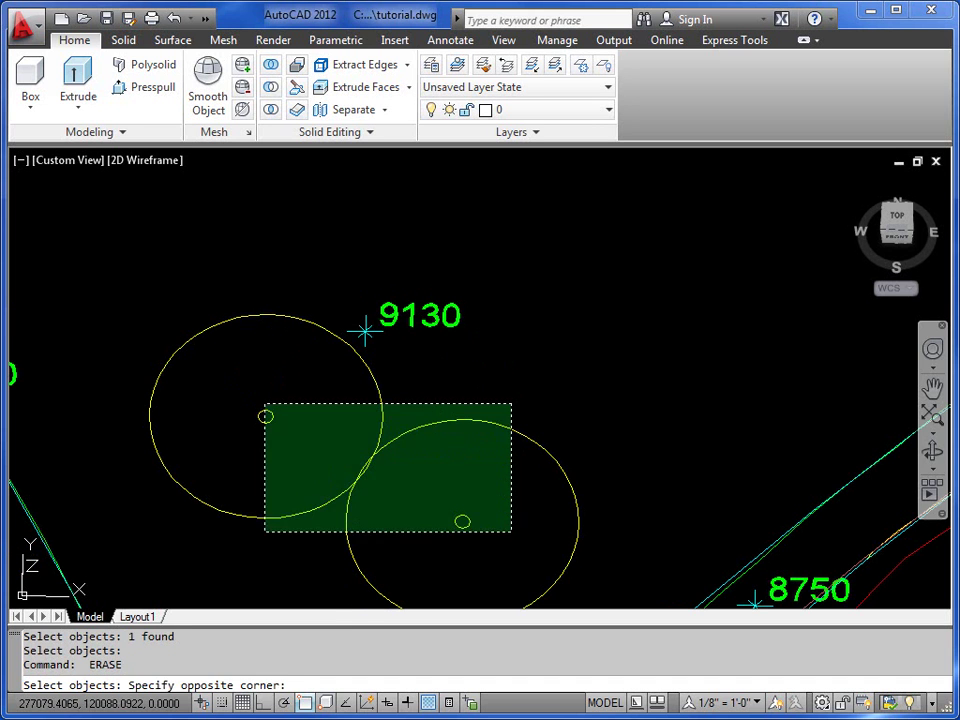
left_click(285, 548)
key("Return")
scroll(596, 540, "down", 5)
scroll(583, 369, "up", 2)
key("Return")
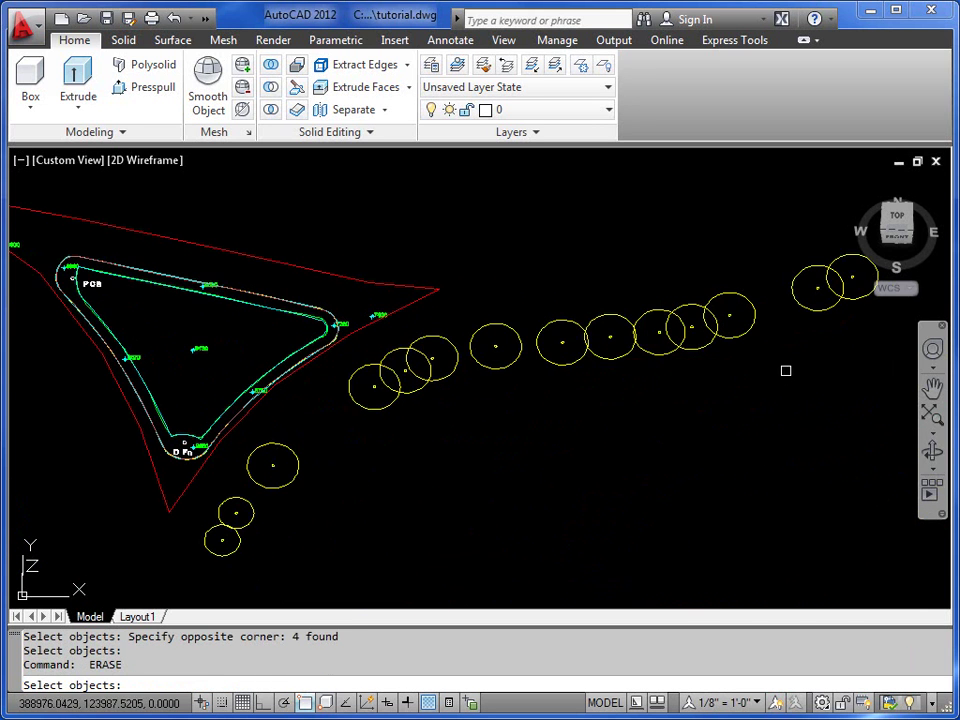
middle_click_drag(892, 289, 700, 339)
left_click(739, 287)
left_click(274, 480)
key("Return")
Erase the remaining tree circles, ending with the last two small ones
key("Return")
left_click(289, 384)
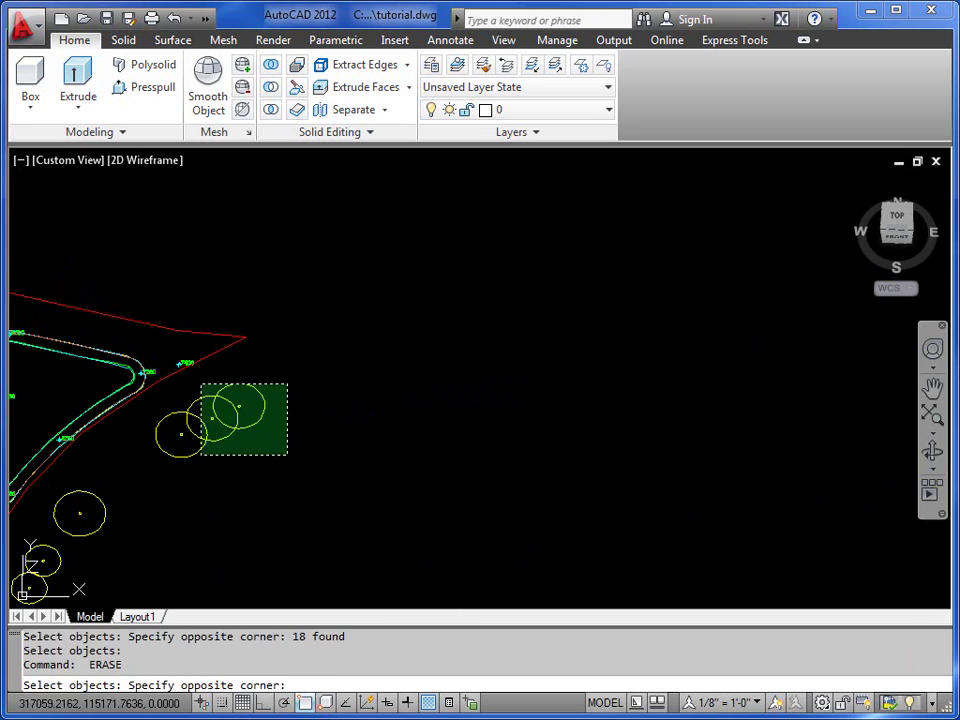
left_click(175, 463)
middle_click_drag(175, 463, 521, 336)
key("Return")
key("Return")
left_click(521, 300)
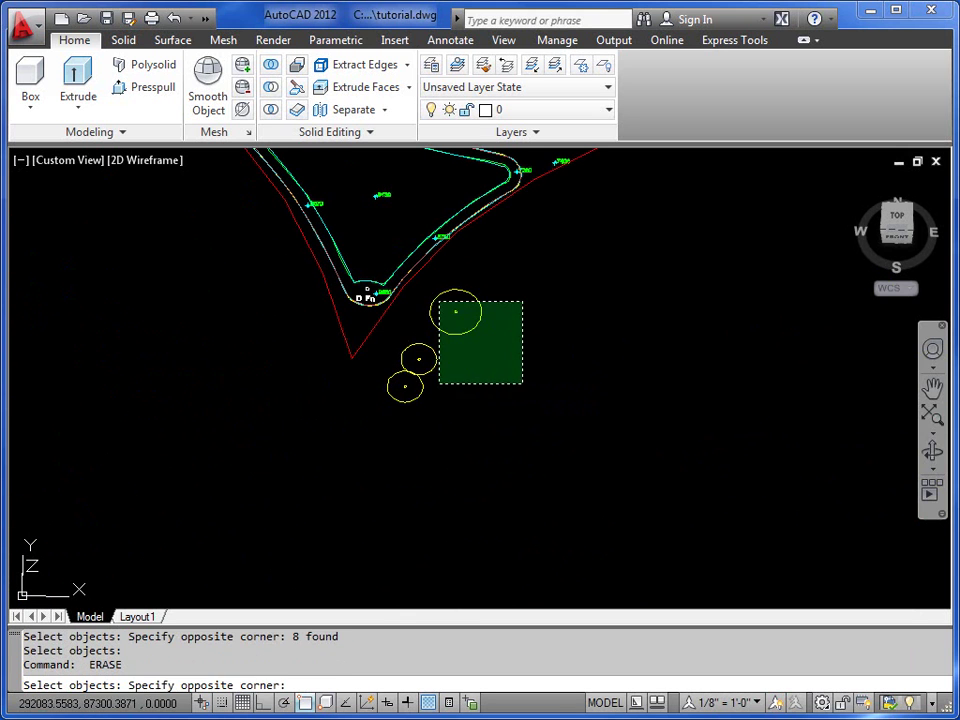
left_click(439, 386)
key("Return")
left_click(459, 350)
left_click(398, 404)
key("Return")
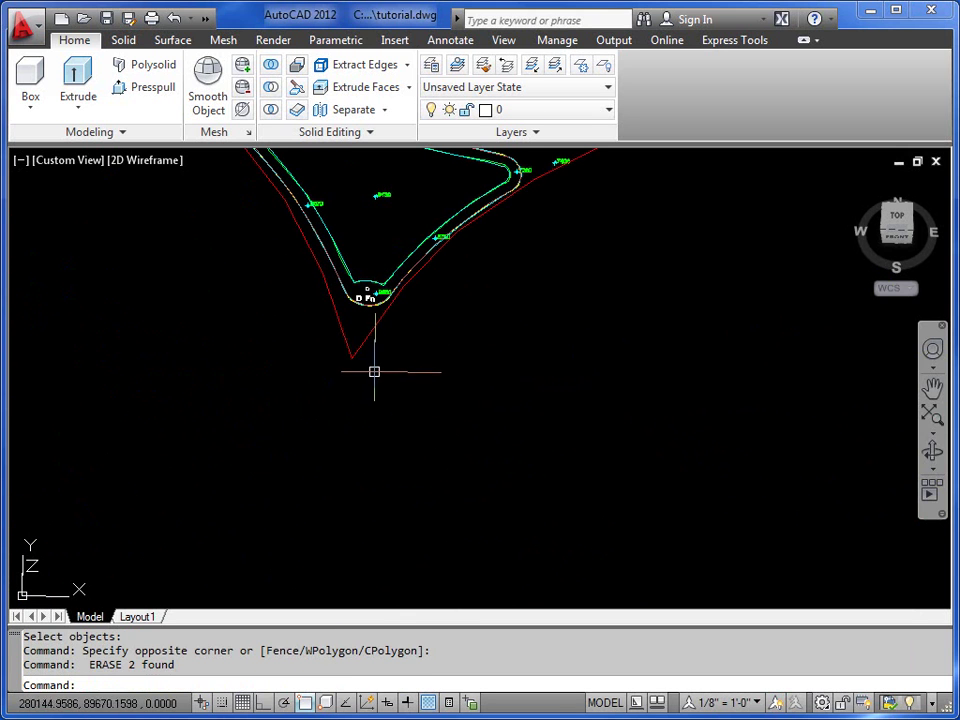
Orbit the road layout into a tilted 3D perspective and zoom in
left_click(932, 455)
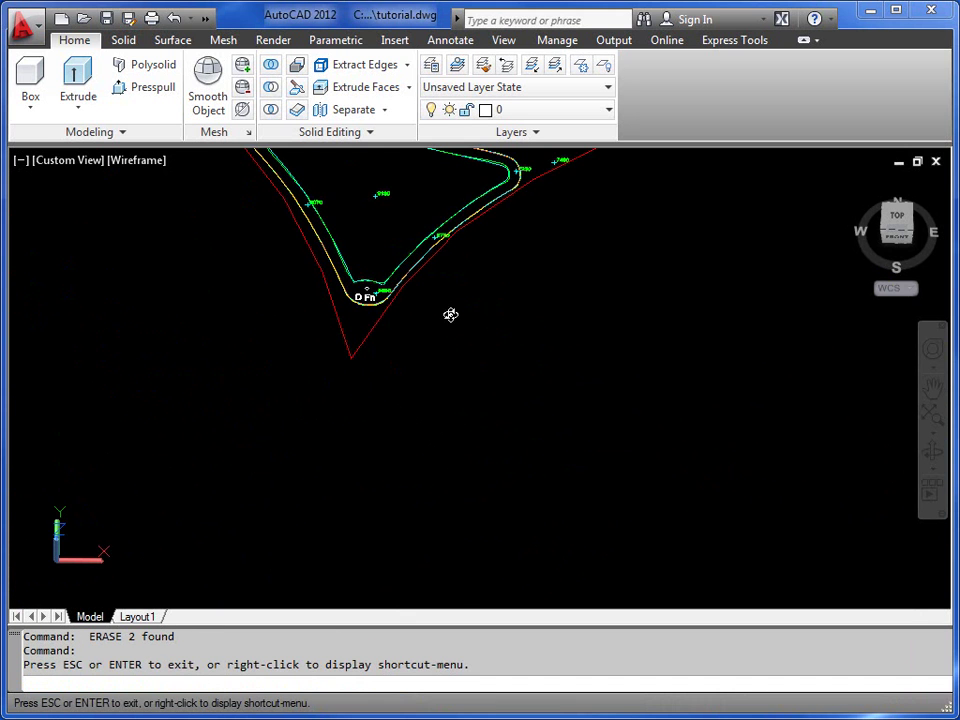
left_click_drag(450, 315, 531, 369)
scroll(448, 279, "up", 10)
scroll(545, 391, "up", 8)
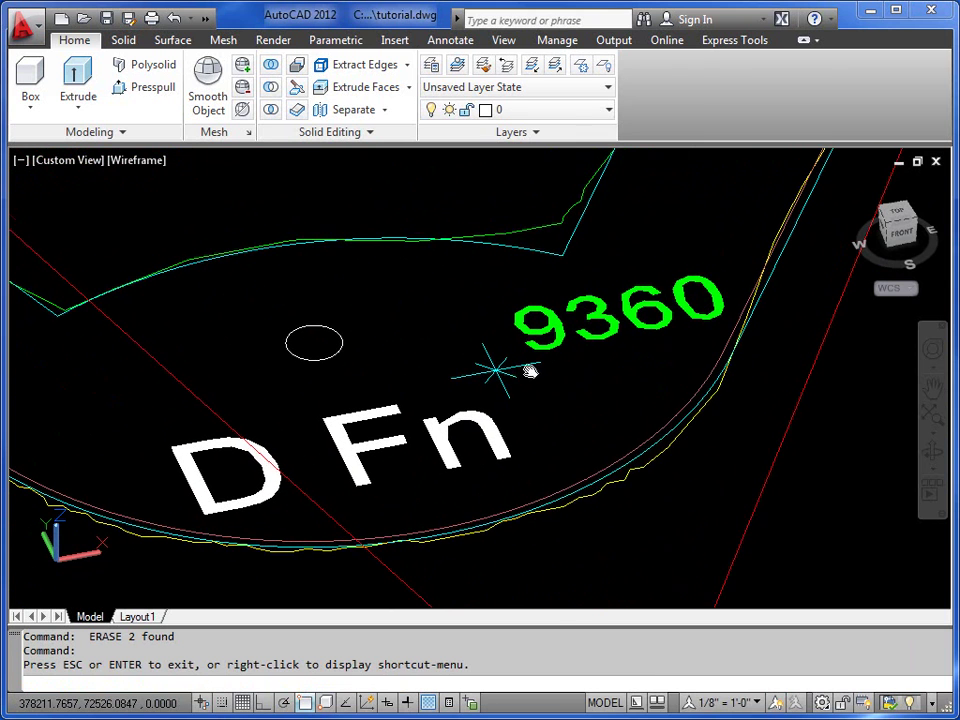
right_click(534, 370)
left_click(563, 388)
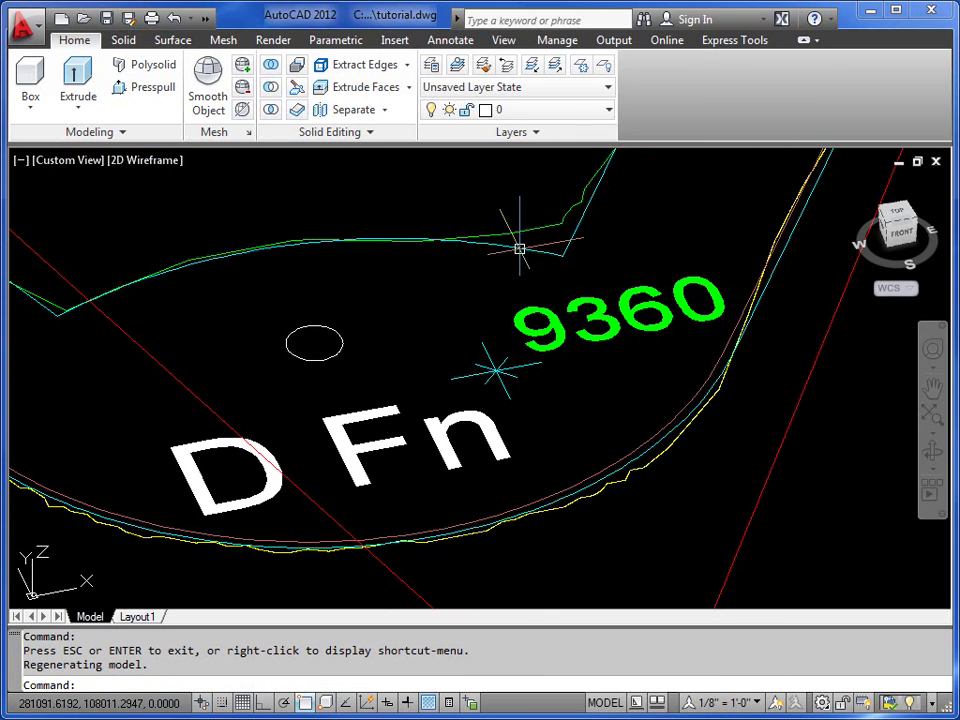
Freeze the layers of the green and yellow polylines, 9360 text, LEVELS INFO and D Fn text
left_click(581, 67)
left_click(535, 228)
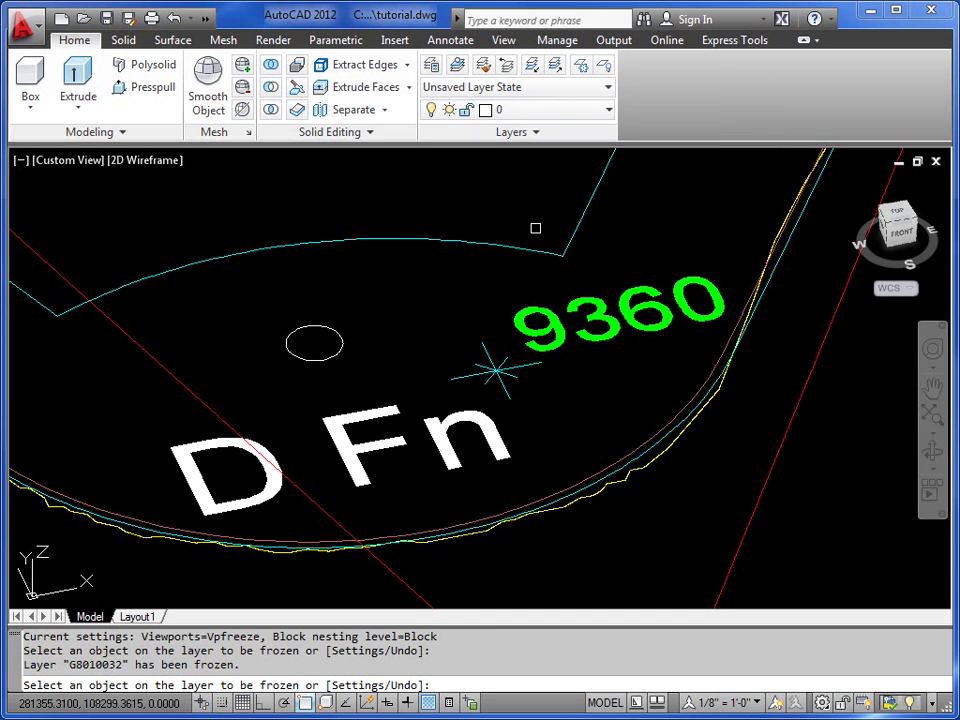
scroll(650, 480, "up", 3)
left_click(617, 476)
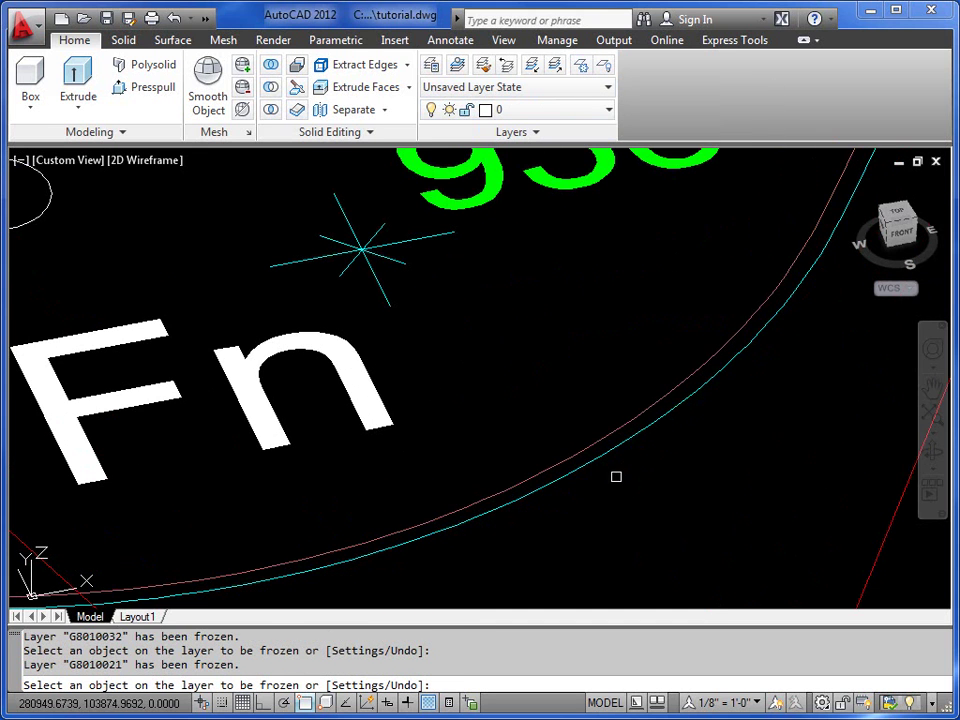
scroll(681, 470, "down", 8)
scroll(632, 456, "up", 3)
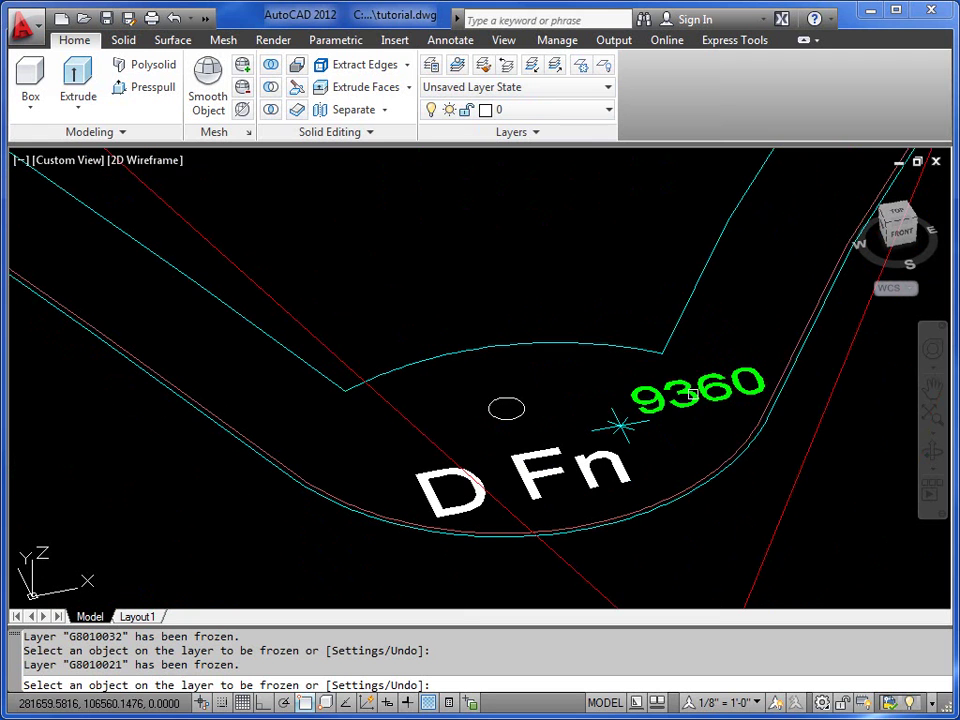
left_click(688, 402)
left_click(606, 436)
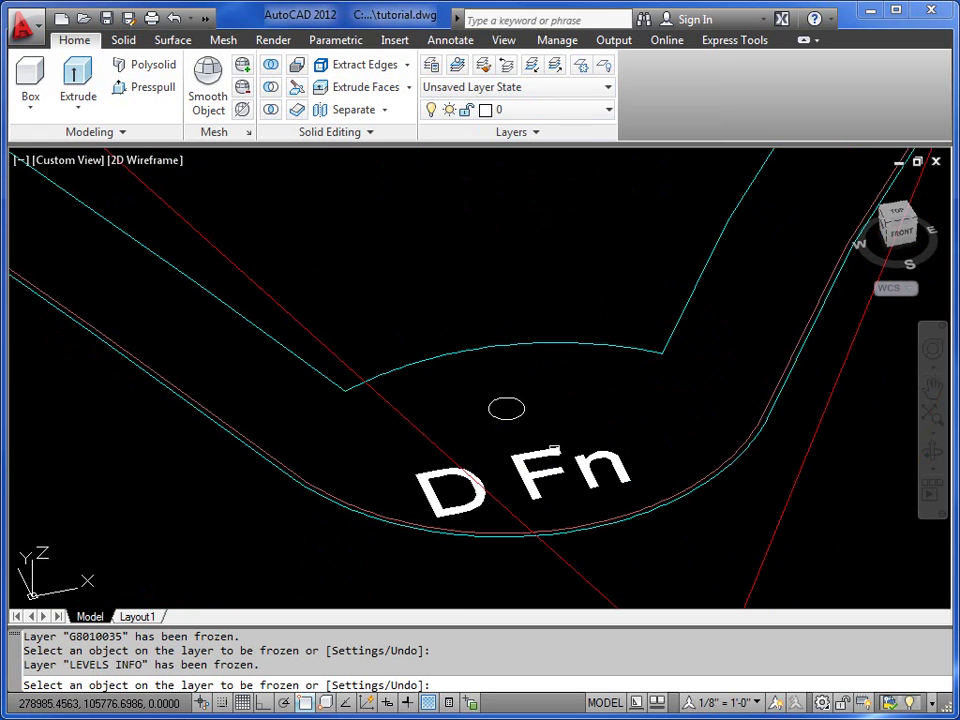
left_click(553, 452)
Freeze the small ellipse's layer and finish the layer-freeze command
double_click(501, 425)
left_click(494, 415)
scroll(497, 407, "down", 4)
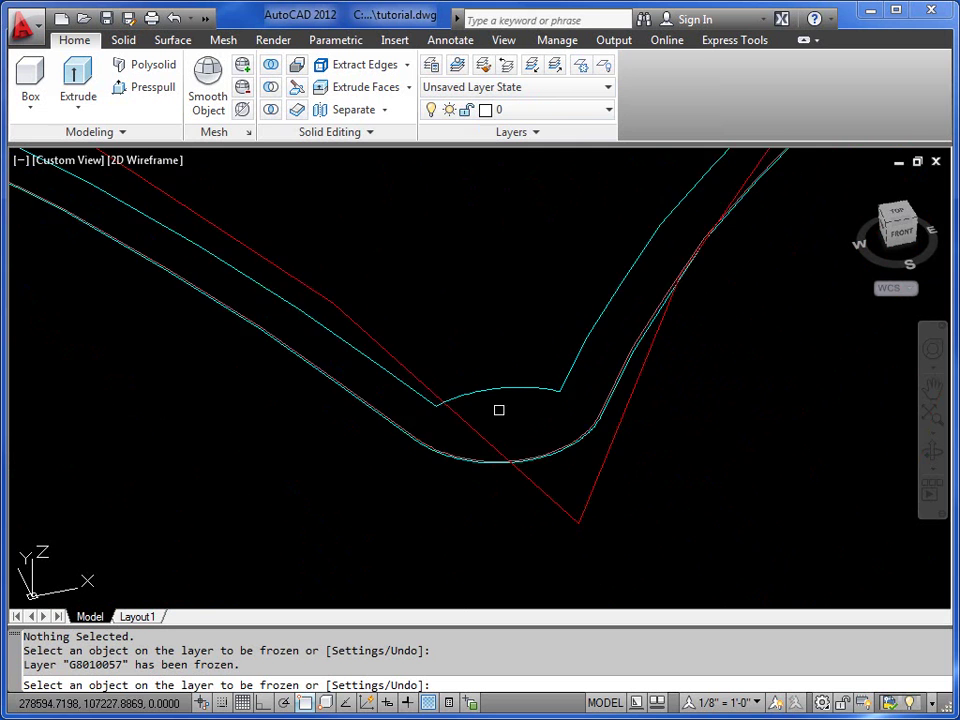
scroll(452, 354, "up", 6)
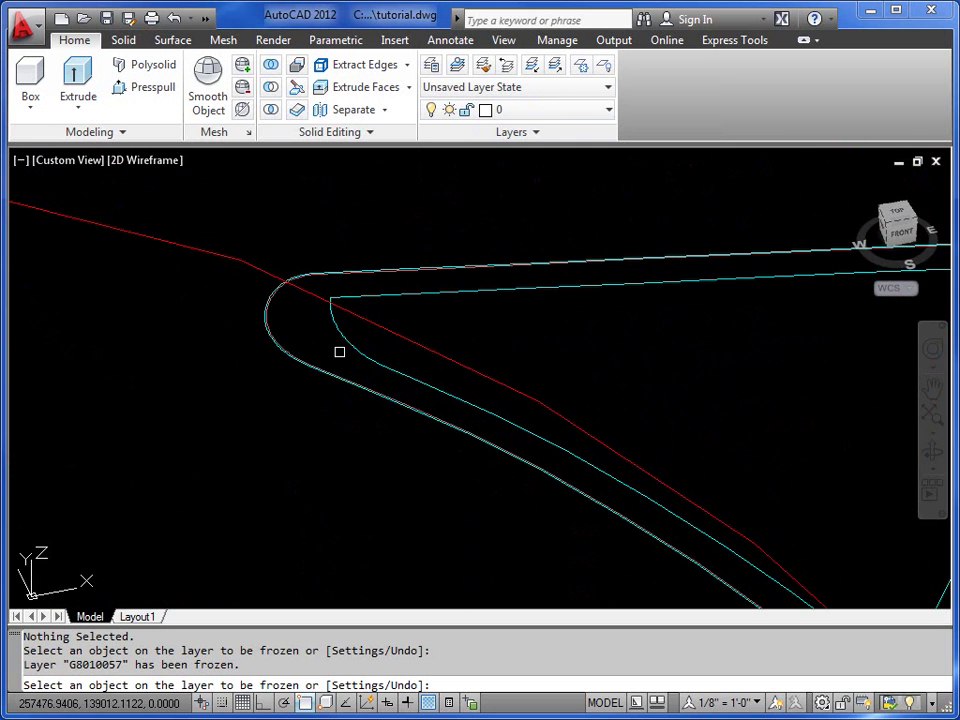
scroll(388, 366, "down", 3)
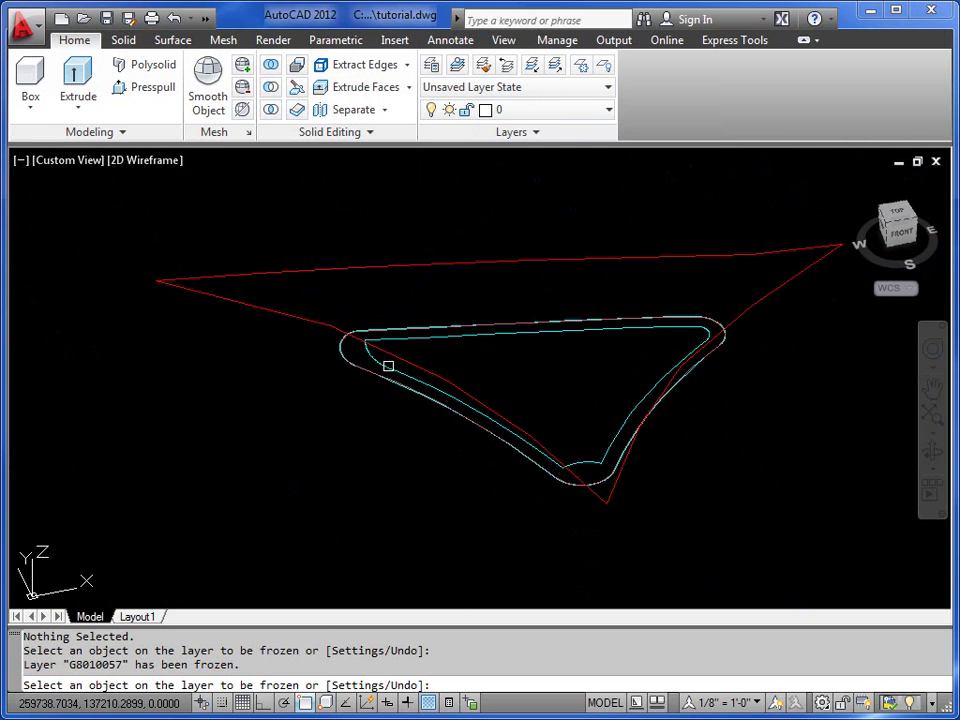
right_click(487, 298)
left_click(532, 314)
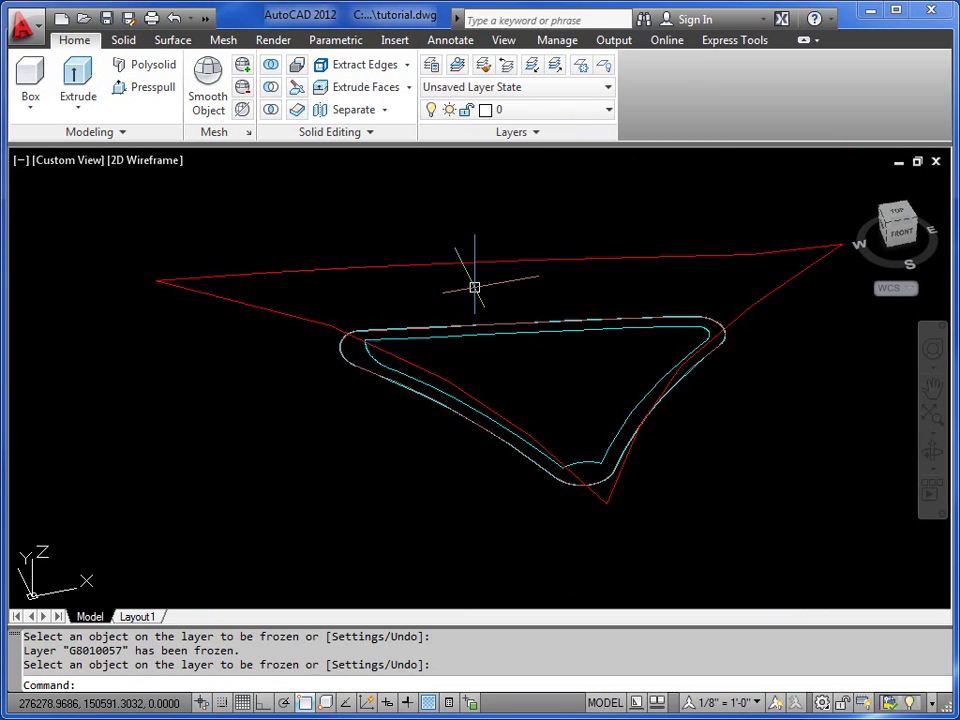
Return to the top-down World plan view with PLAN and zoom toward the curved corner
type("PLAN")
key("Return")
key("Return")
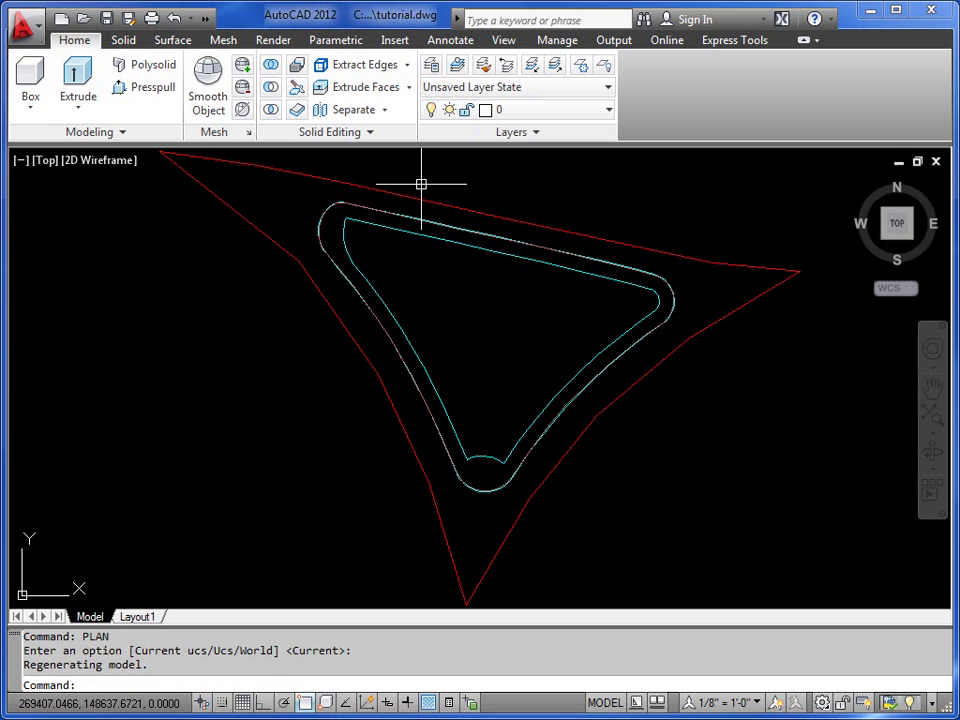
scroll(403, 219, "up", 5)
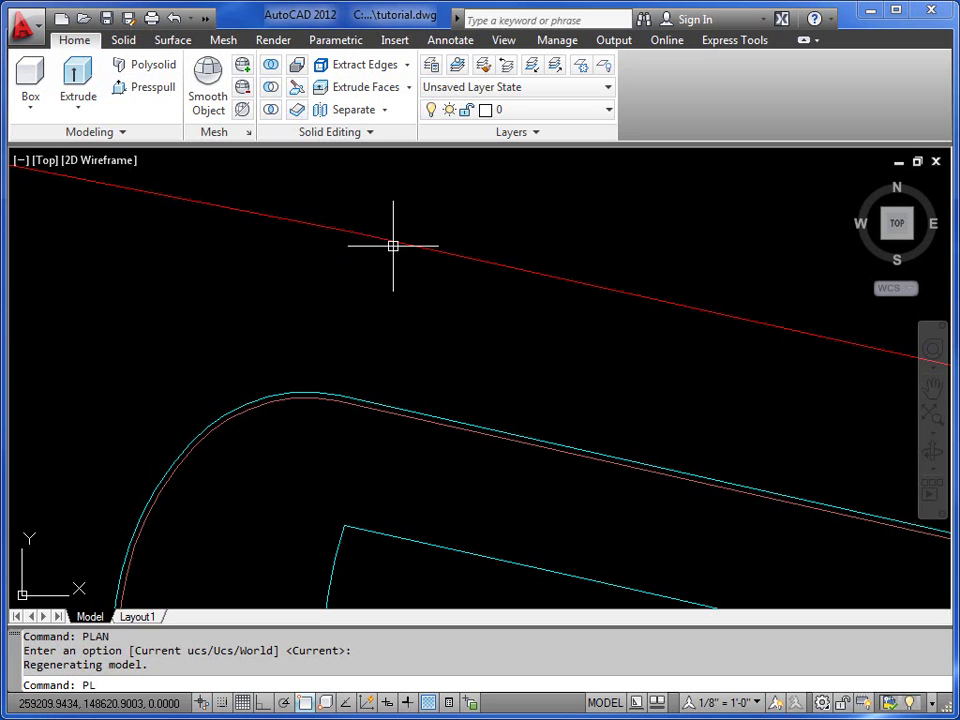
In Object Snap settings, switch off Intersection, toggle Endpoint, and keep Nearest on
key("Escape")
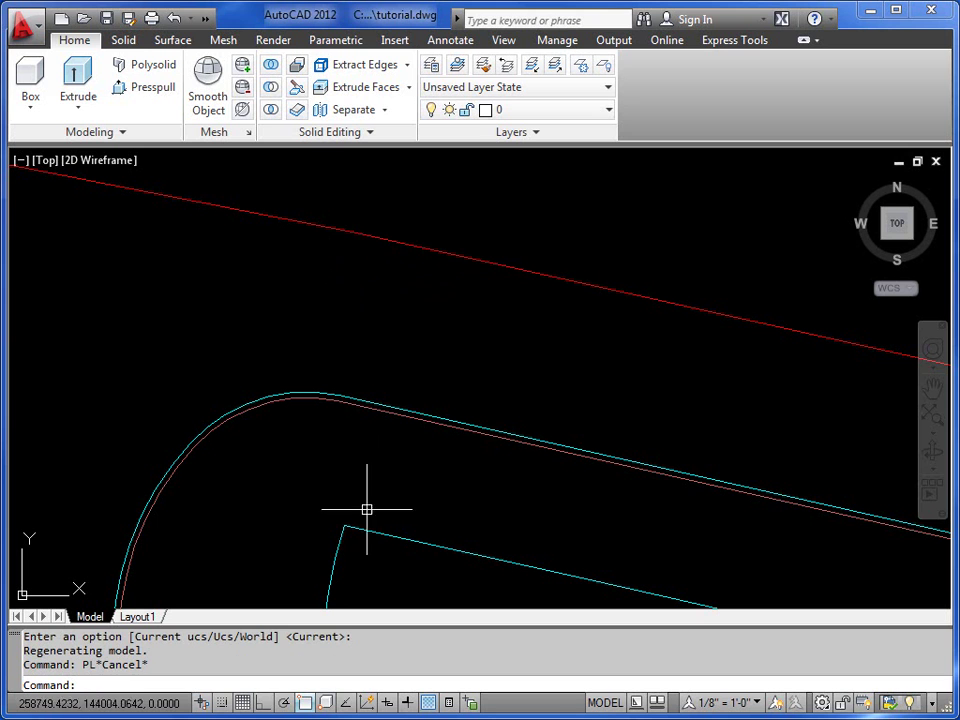
right_click(304, 708)
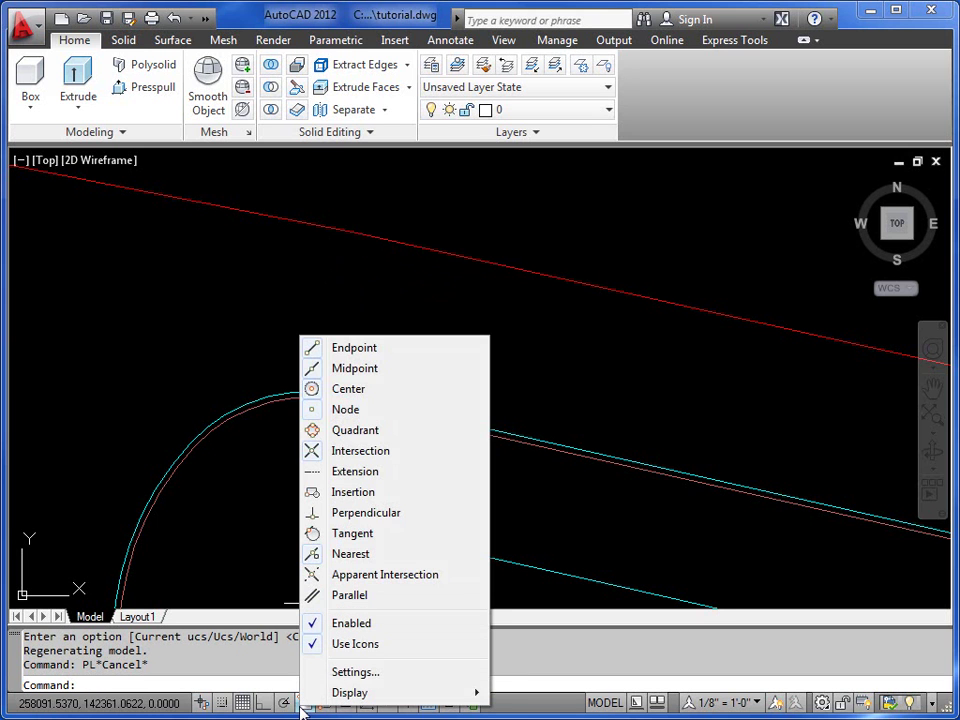
left_click(356, 672)
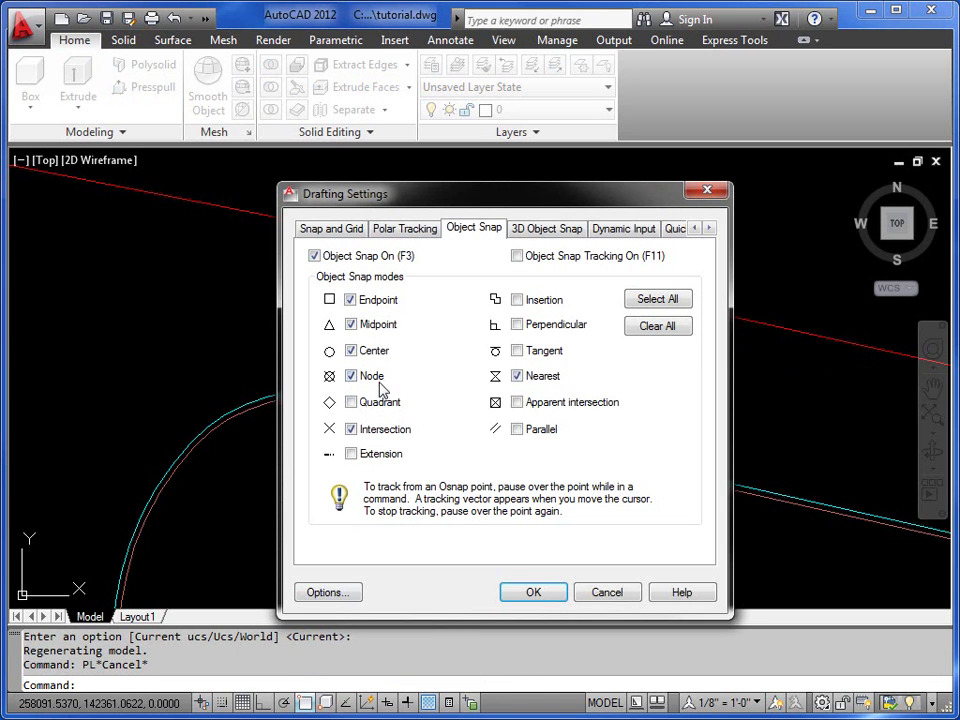
left_click(351, 429)
left_click(350, 299)
left_click(542, 592)
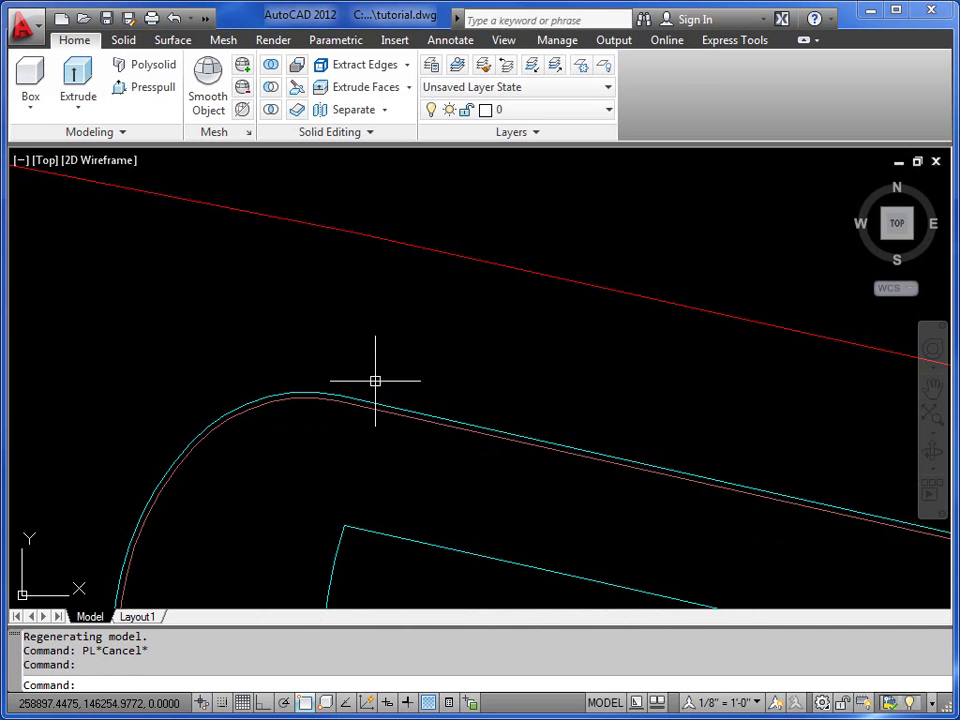
Draw the first cross polyline from the red boundary over the kerb edges to the inner cyan edge
left_click(345, 390)
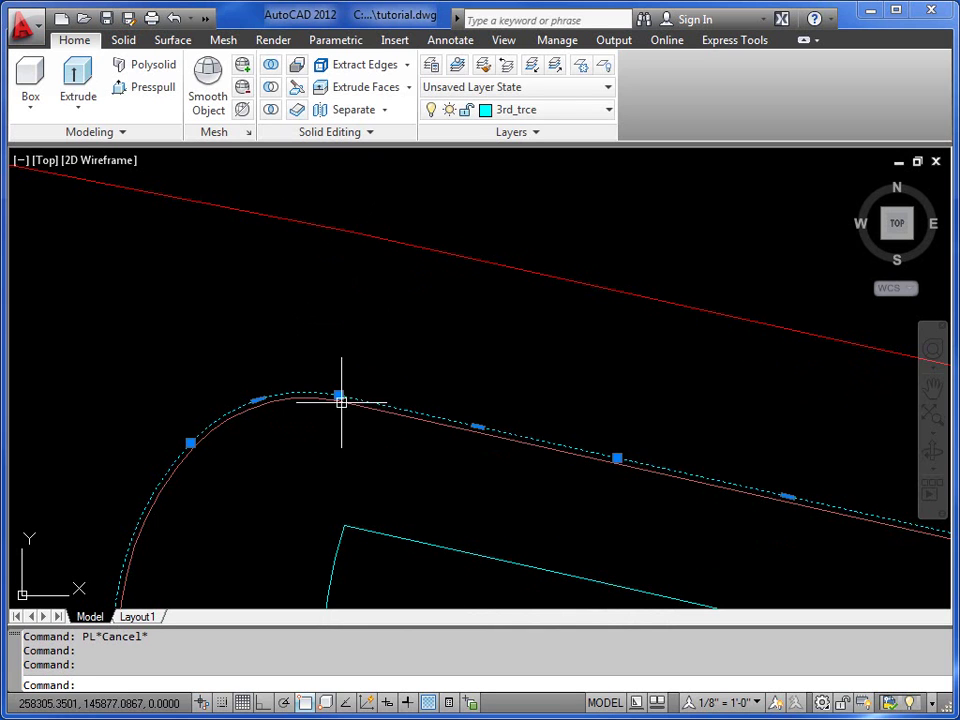
key("Escape")
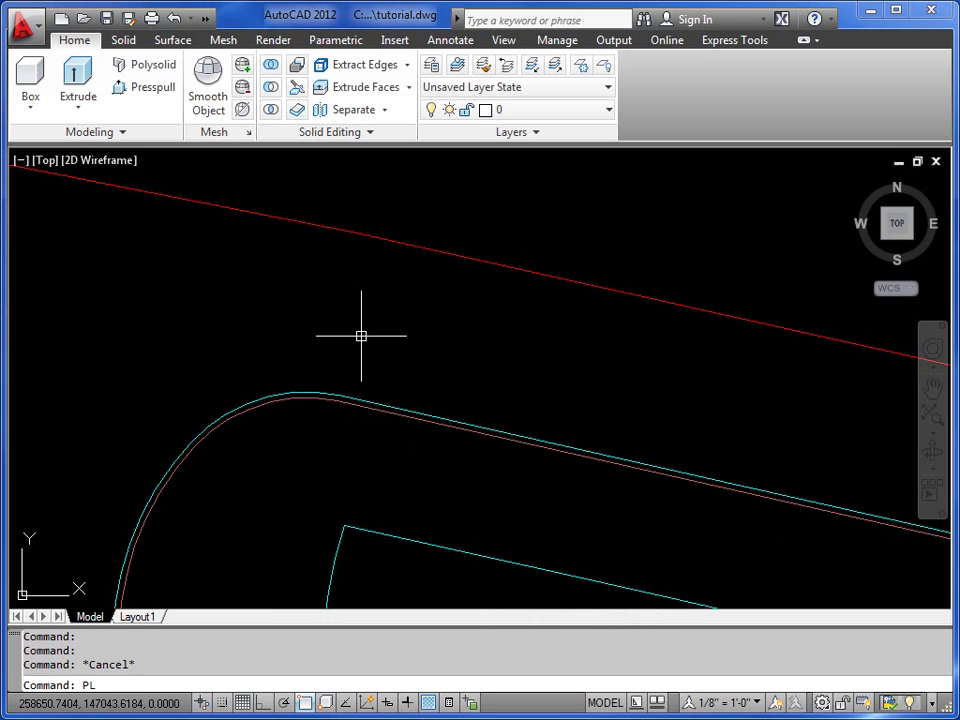
key("Return")
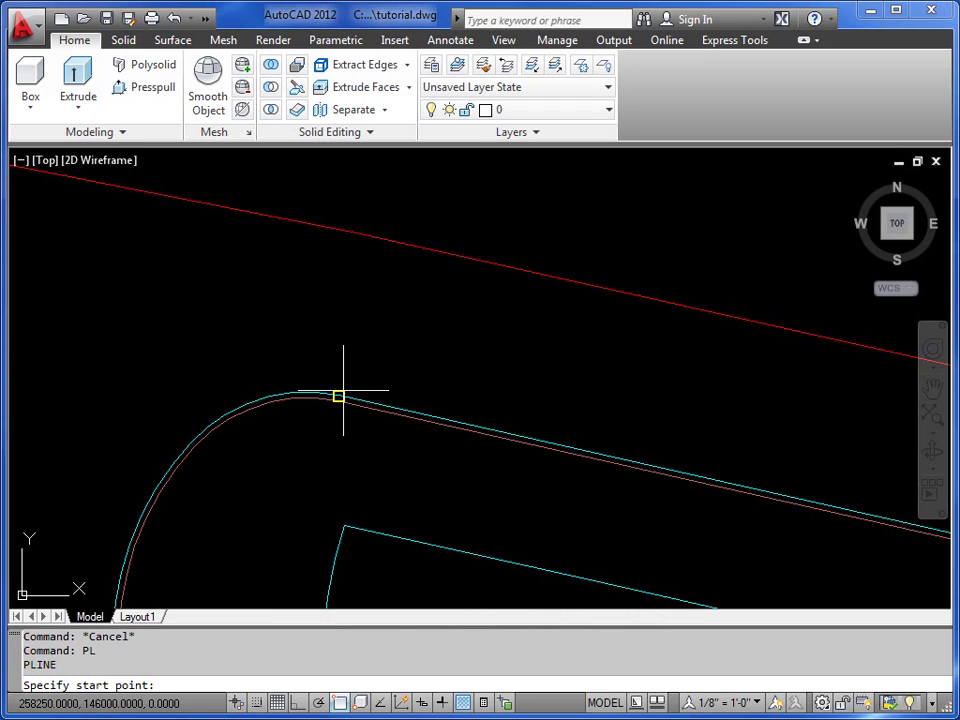
left_click(370, 237)
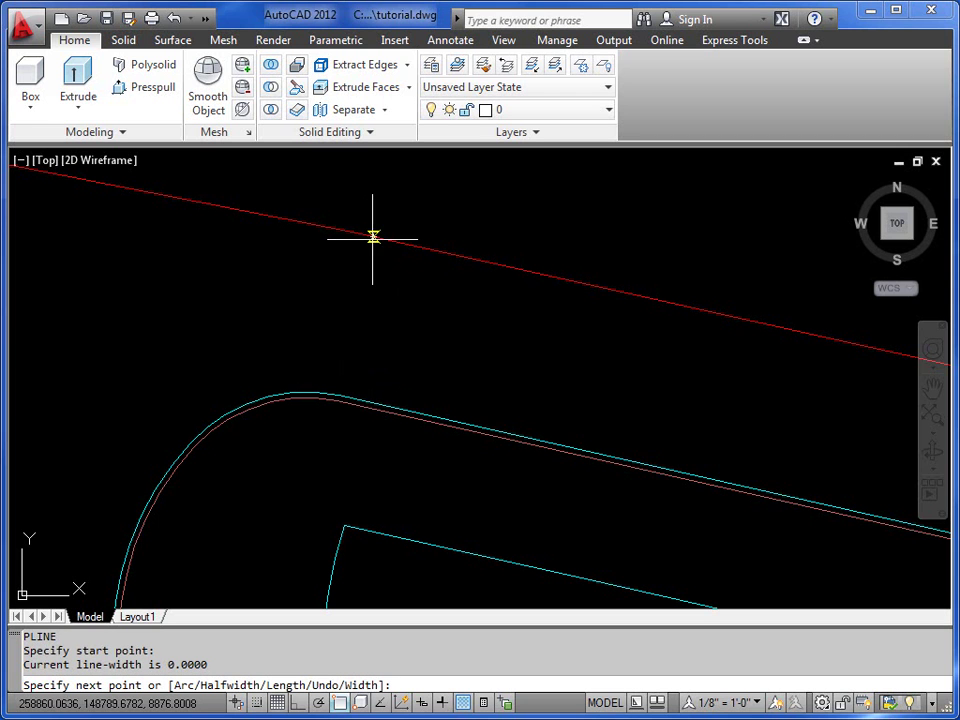
left_click(338, 397)
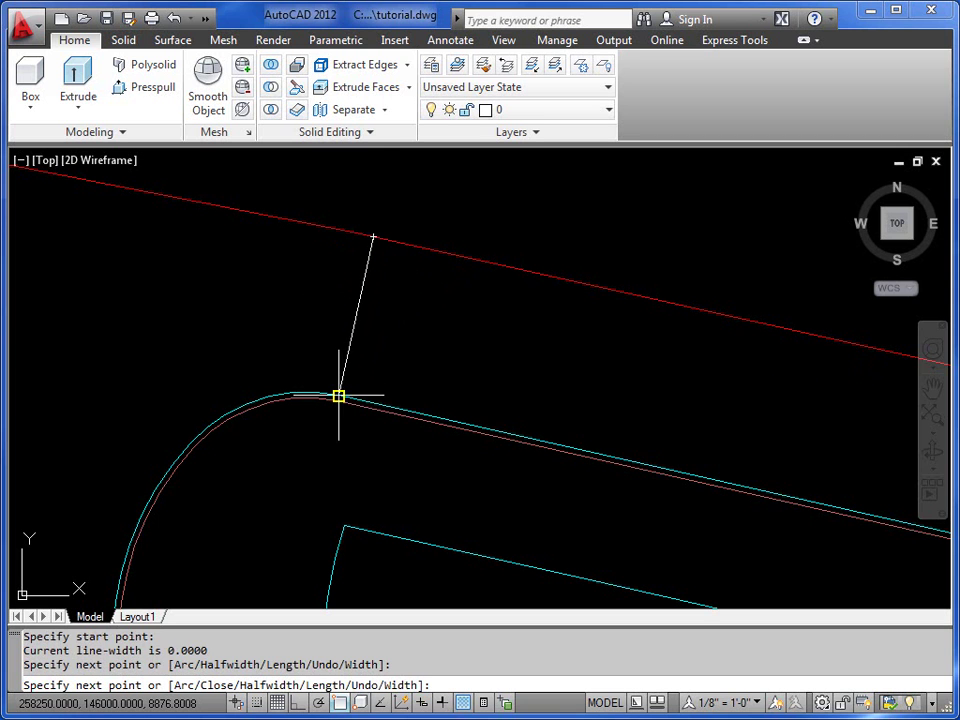
scroll(338, 410, "up", 2)
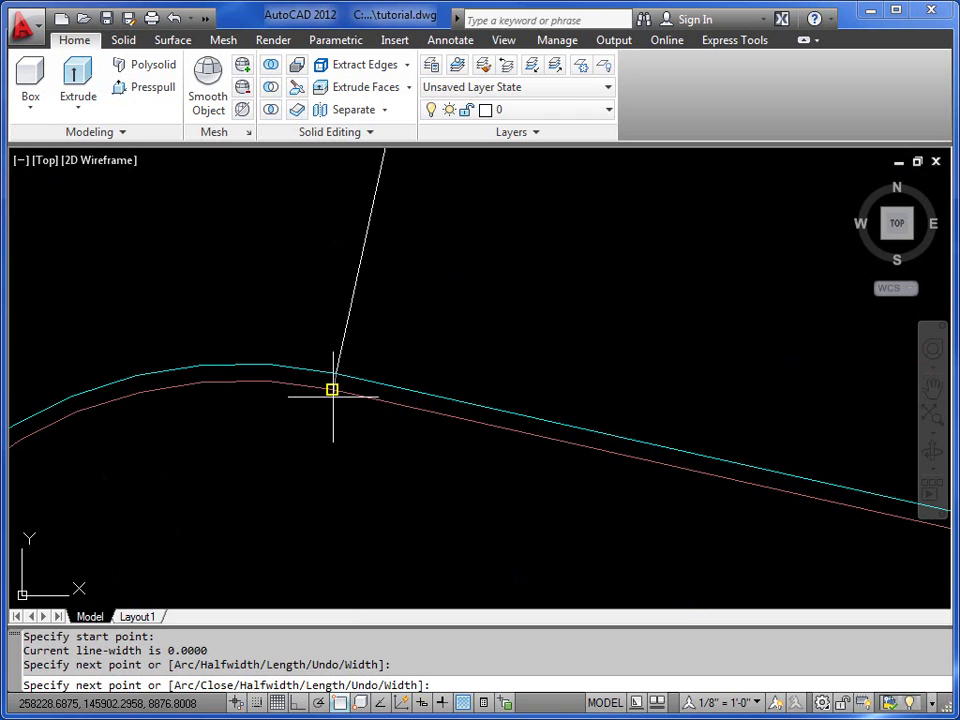
left_click(333, 390)
middle_click_drag(347, 456, 363, 341)
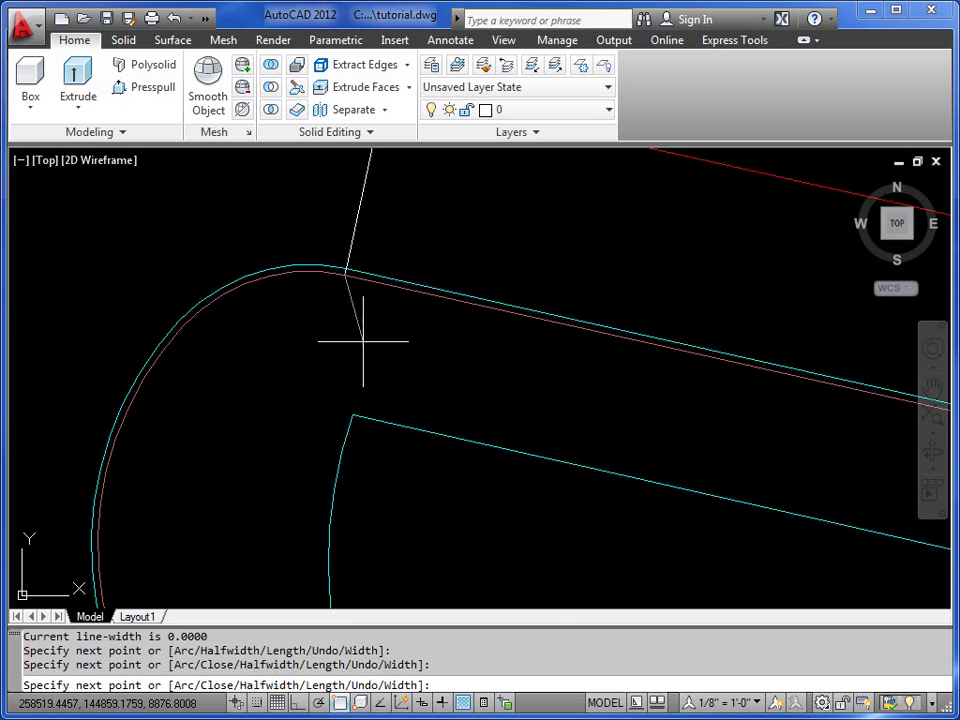
left_click(352, 414)
key("Return")
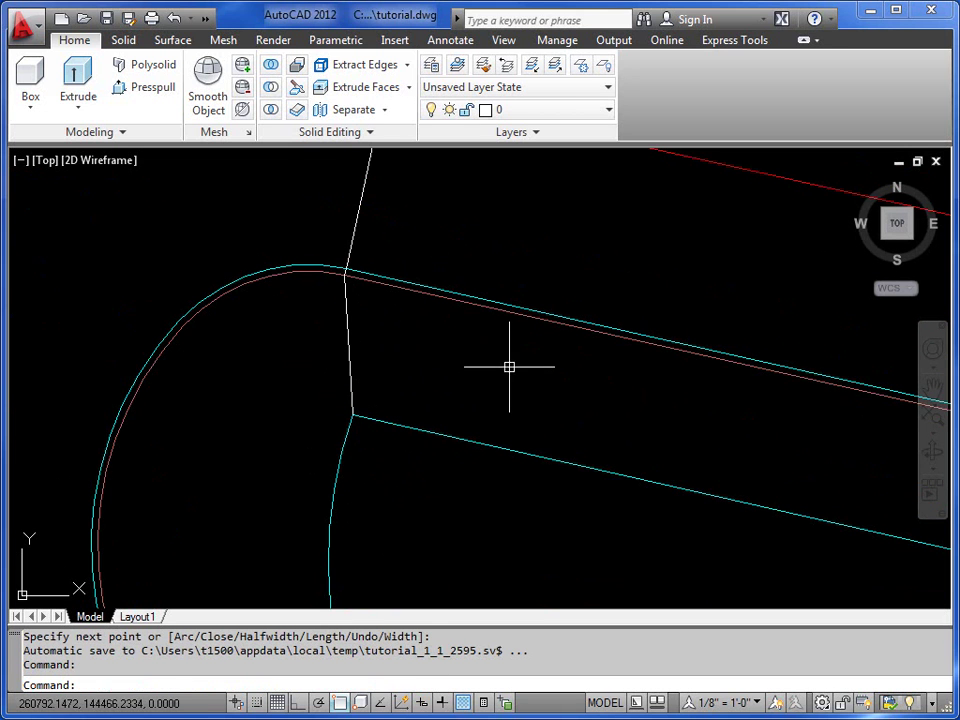
scroll(509, 367, "down", 2)
middle_click_drag(516, 328, 390, 375)
middle_click_drag(510, 332, 376, 318)
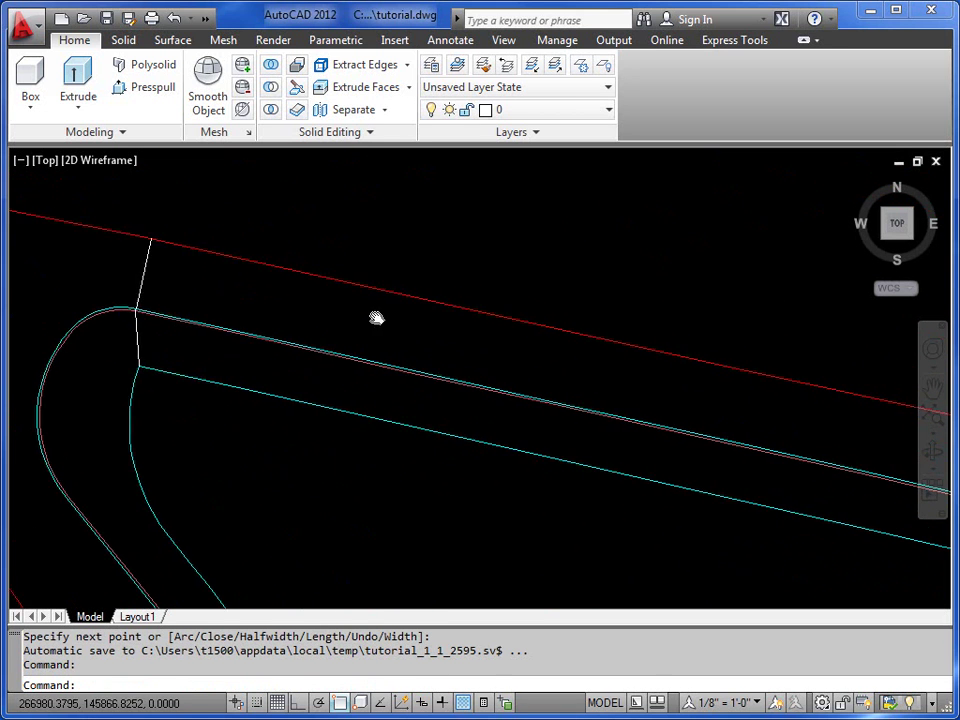
scroll(514, 343, "down", 2)
middle_click_drag(514, 343, 388, 332)
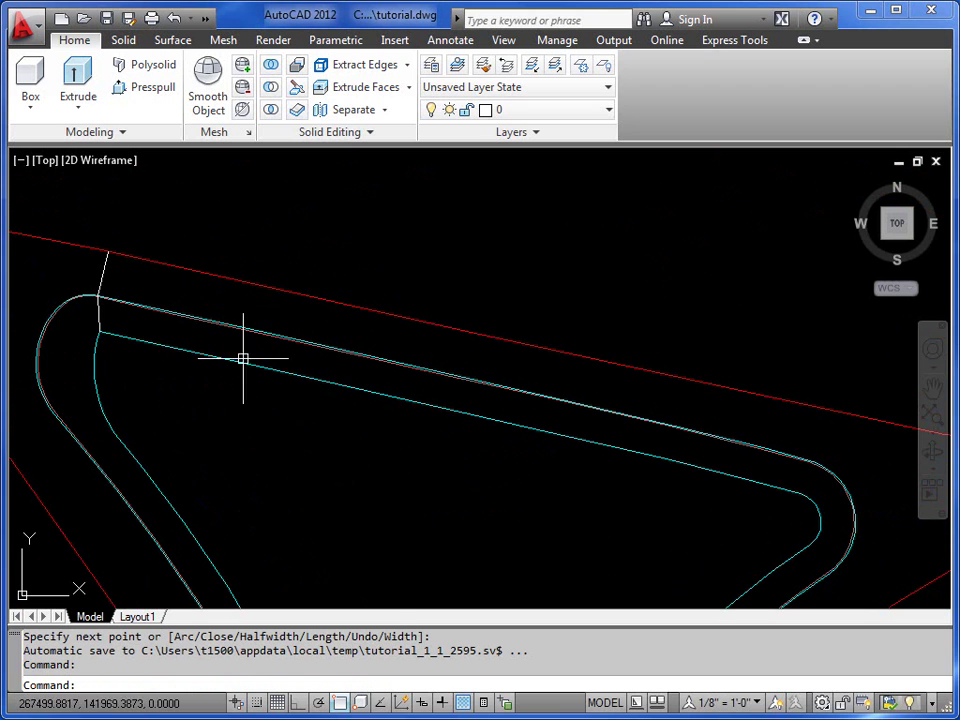
scroll(199, 315, "up", 3)
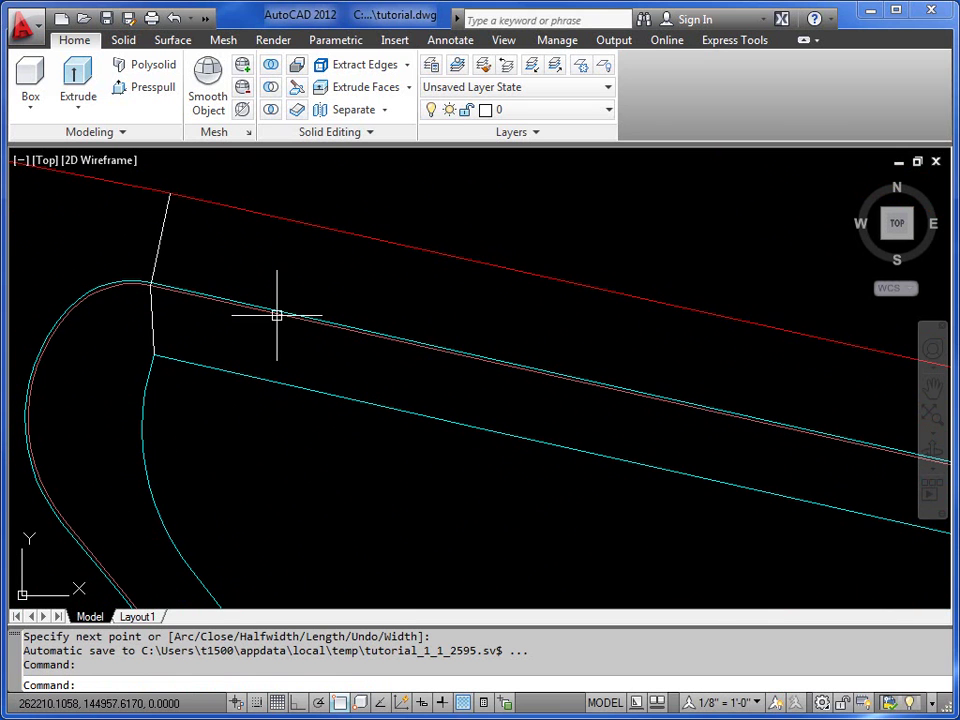
Draw the second and third cross polylines from the red boundary to the inner cyan edge
key("Return")
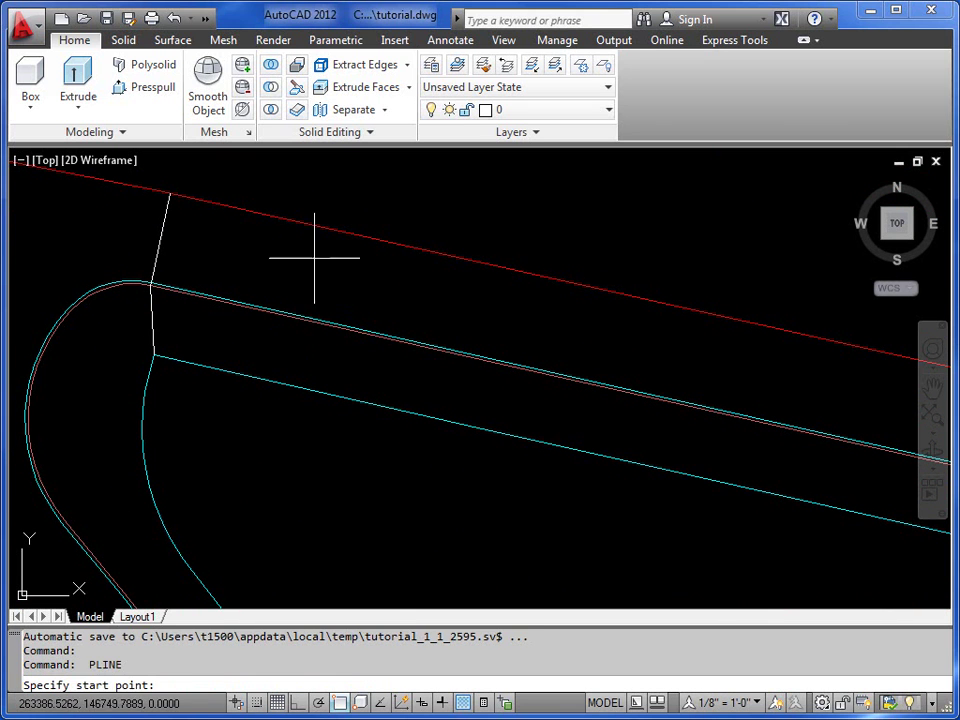
left_click(427, 249)
scroll(408, 340, "up", 4)
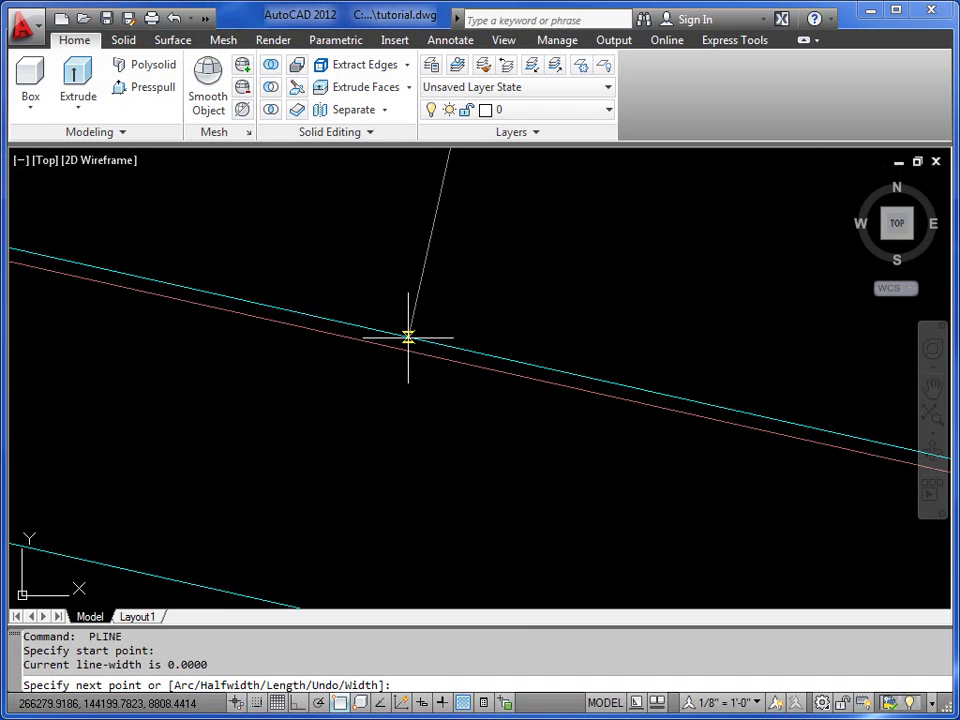
left_click(411, 338)
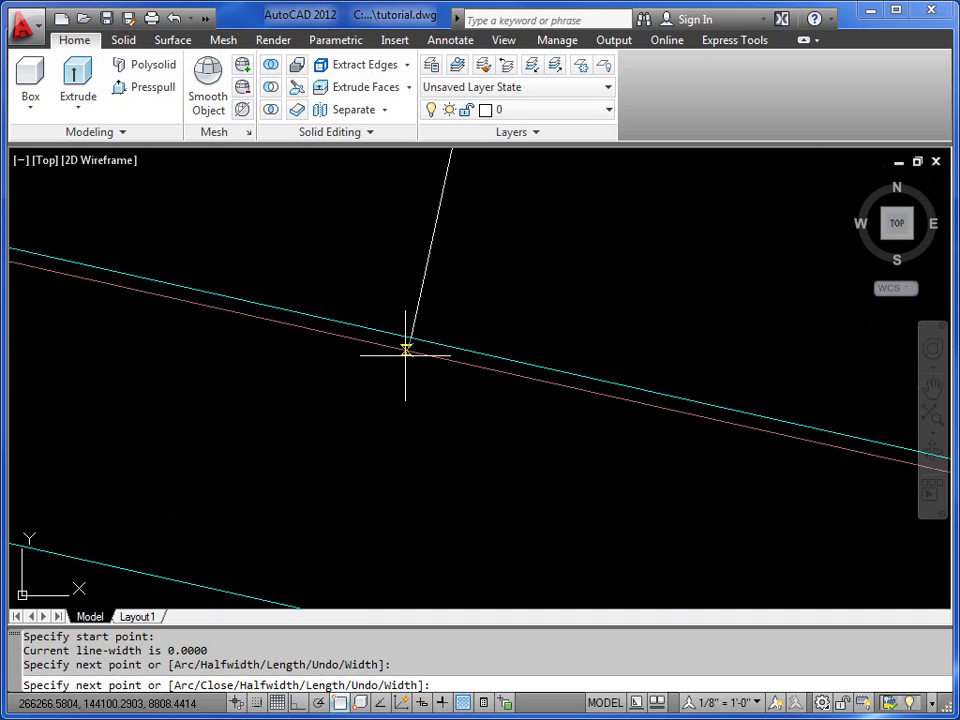
left_click(408, 350)
middle_click_drag(354, 569, 392, 364)
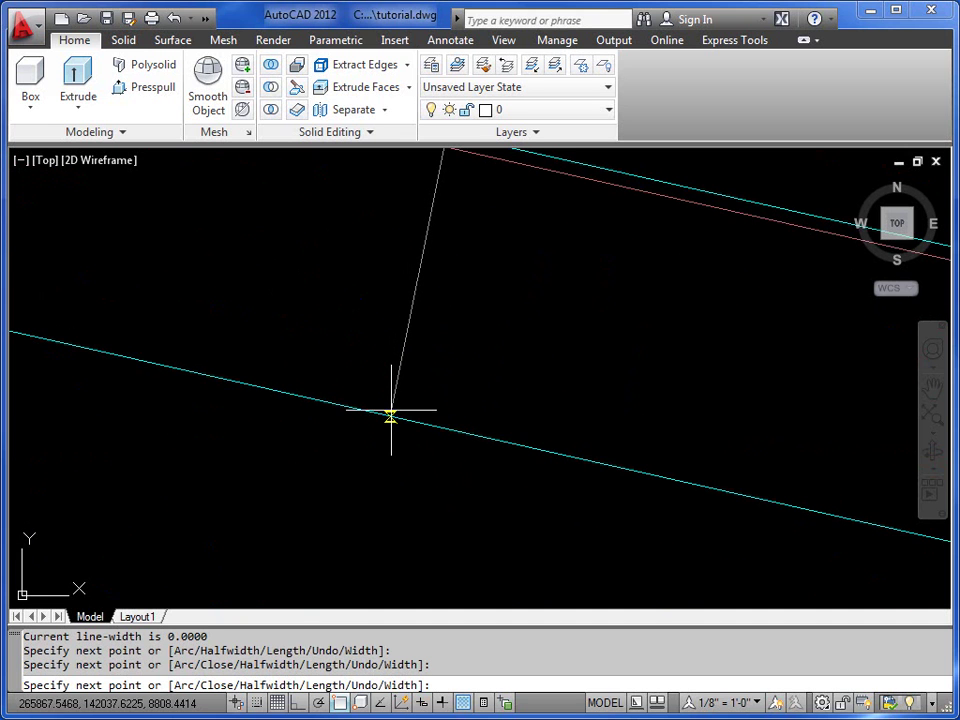
left_click(387, 413)
scroll(388, 414, "down", 3)
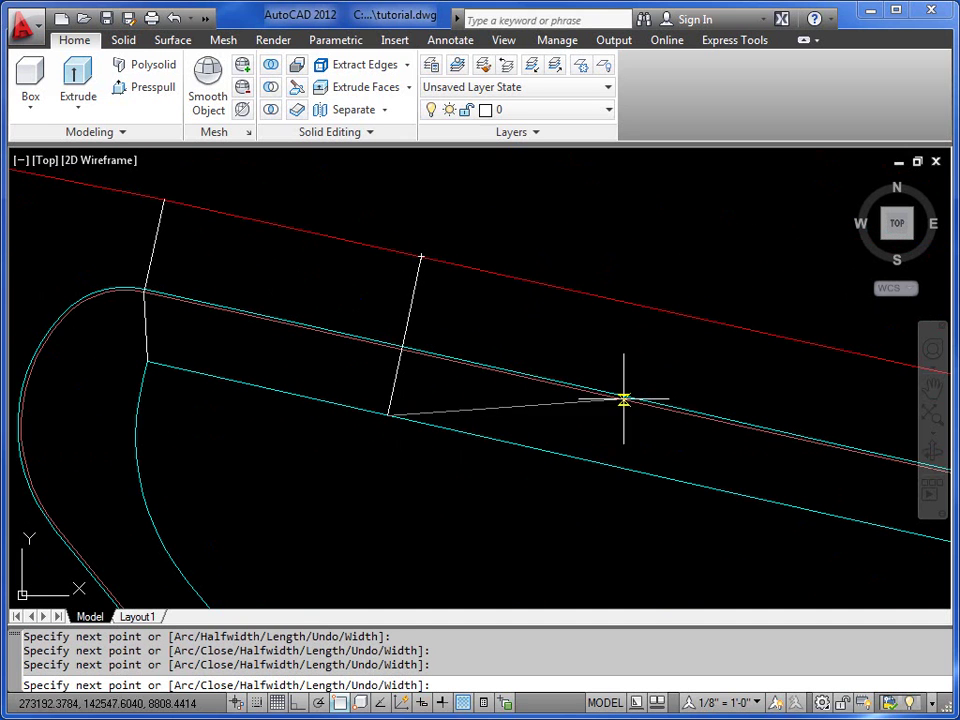
key("Return")
key("Return")
left_click(674, 313)
scroll(664, 394, "up", 3)
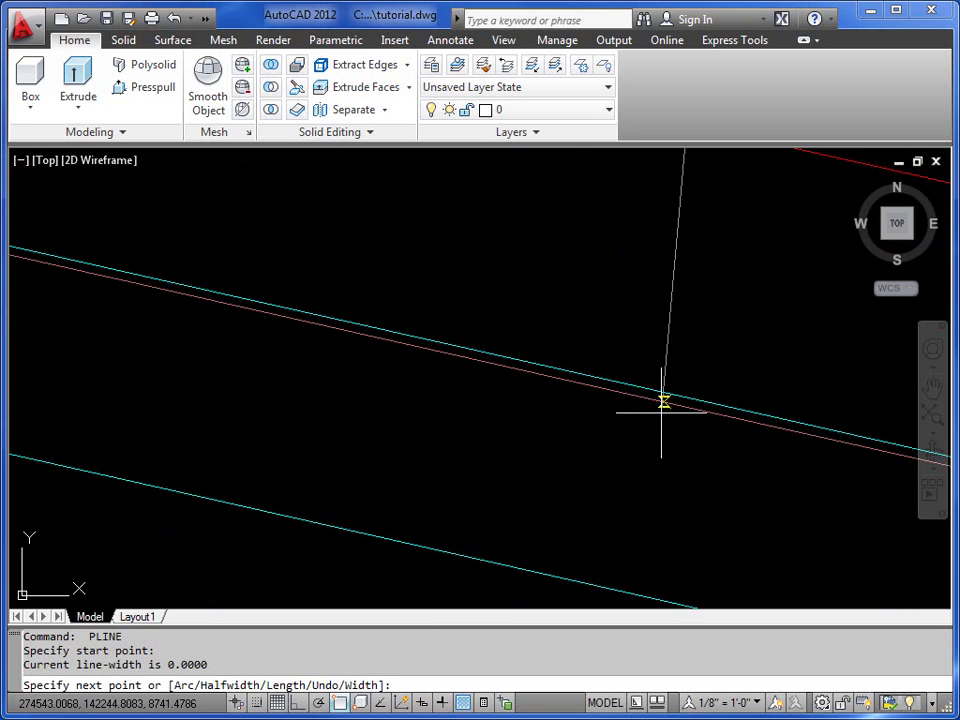
left_click(633, 386)
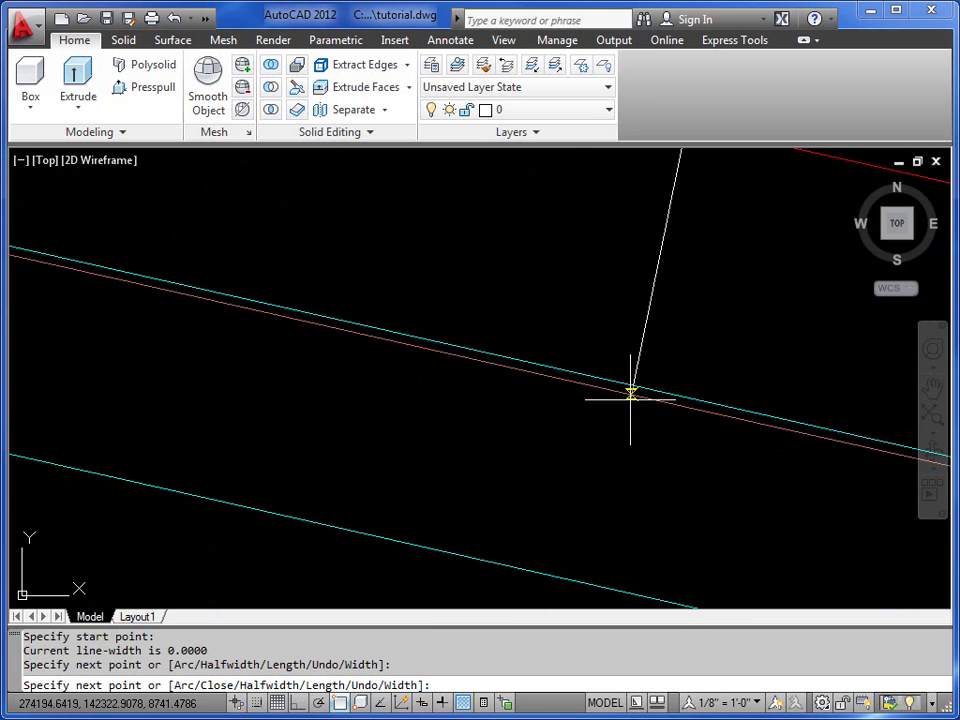
left_click(631, 393)
left_click(592, 585)
scroll(638, 561, "down", 3)
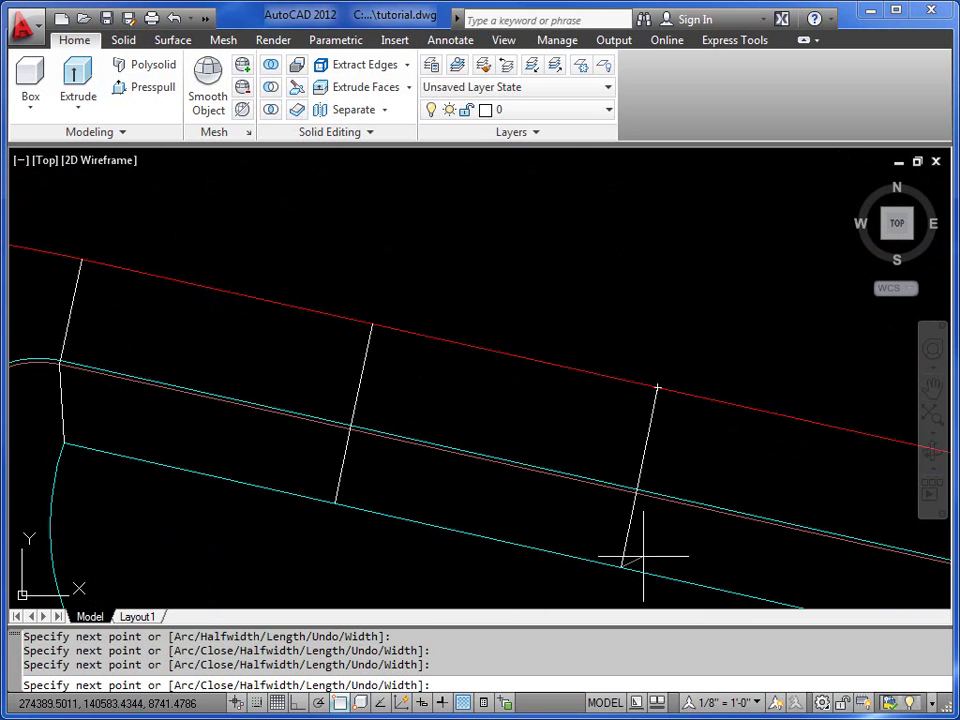
Draw a fourth cross polyline further along the straight path run
key("Return")
key("Return")
left_click(560, 287)
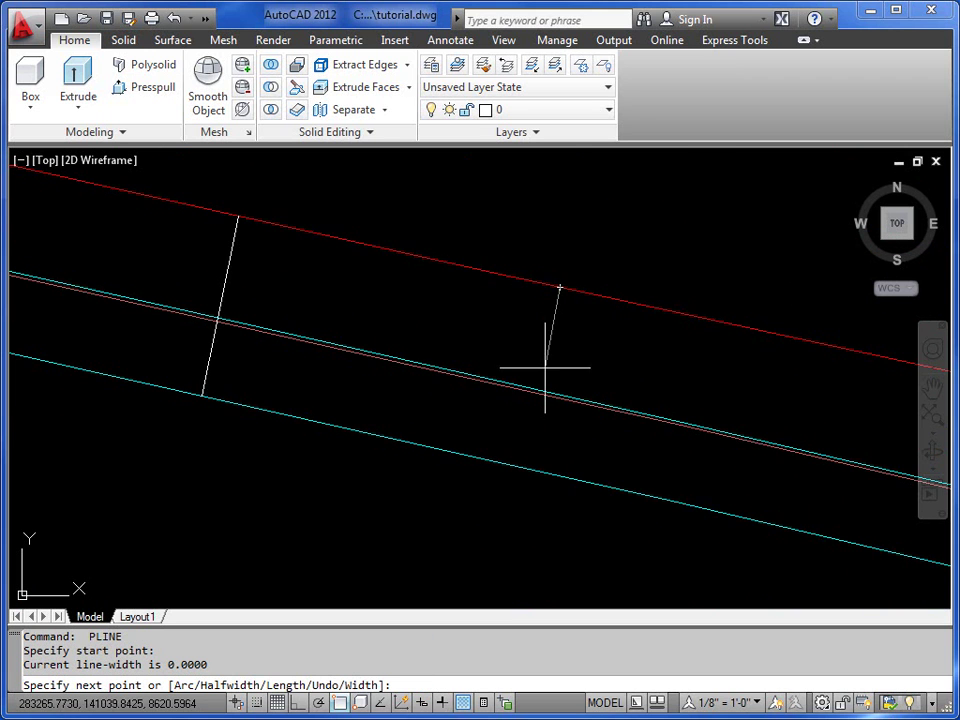
scroll(546, 385, "up", 3)
left_click(526, 427)
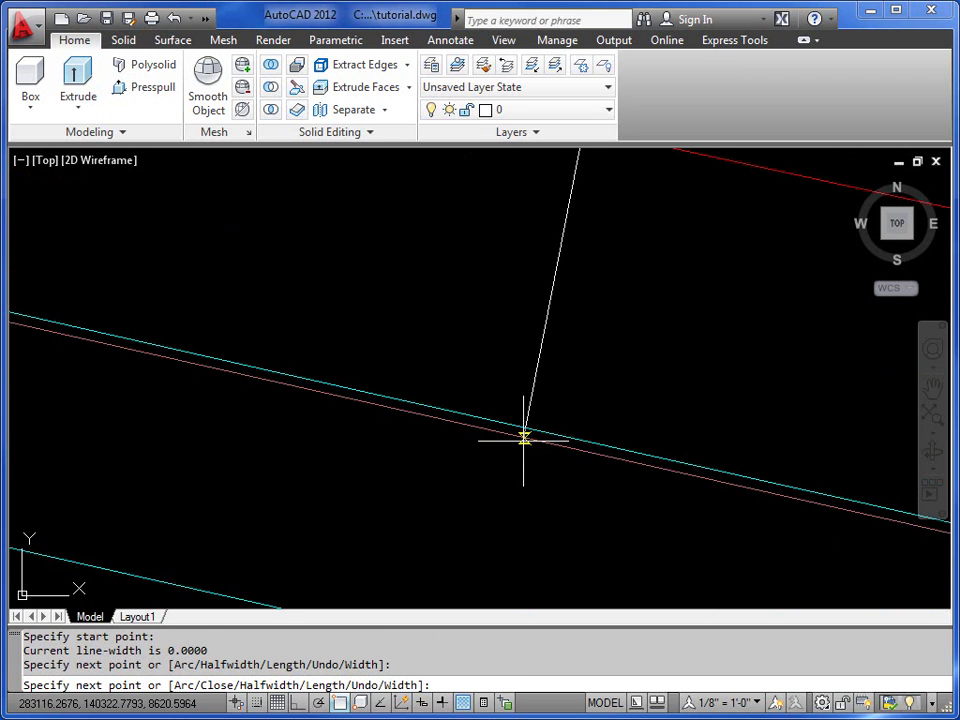
middle_click_drag(523, 441, 669, 377)
left_click(496, 437)
scroll(497, 439, "down", 2)
key("Return")
scroll(551, 349, "down", 2)
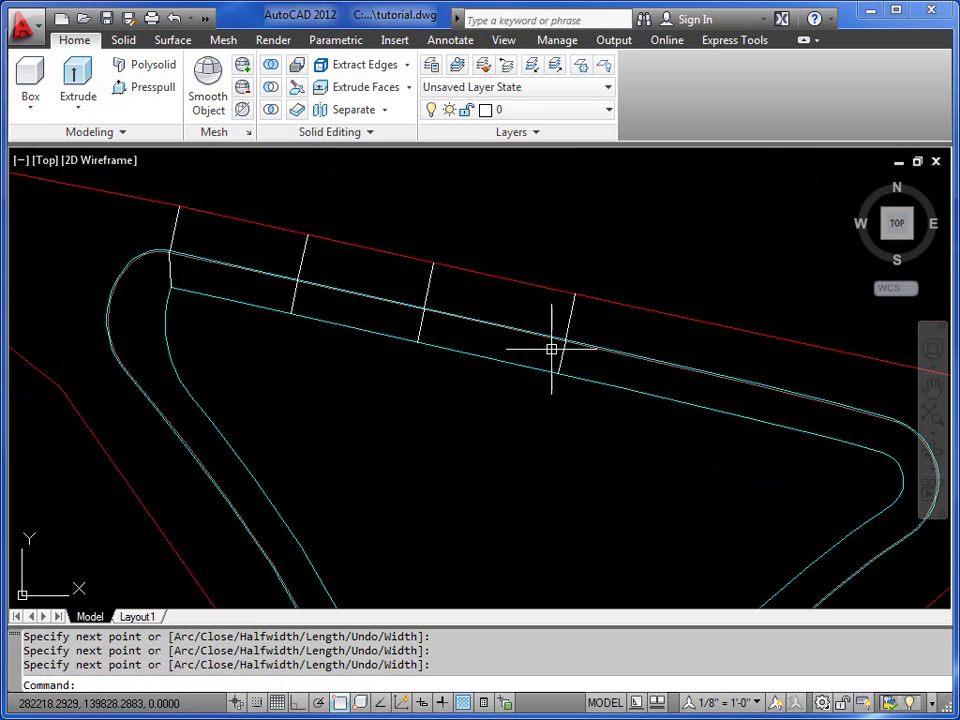
middle_click_drag(735, 371, 491, 358)
scroll(332, 311, "up", 3)
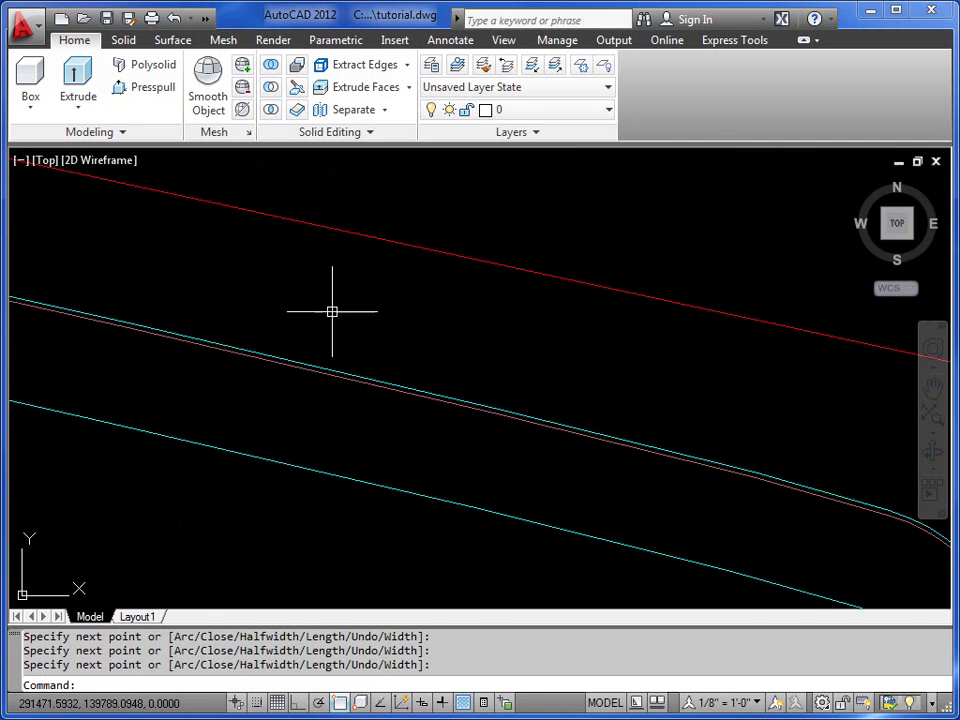
Add the fifth and sixth cross polylines, ending each on the lower cyan line
key("Return")
left_click(323, 228)
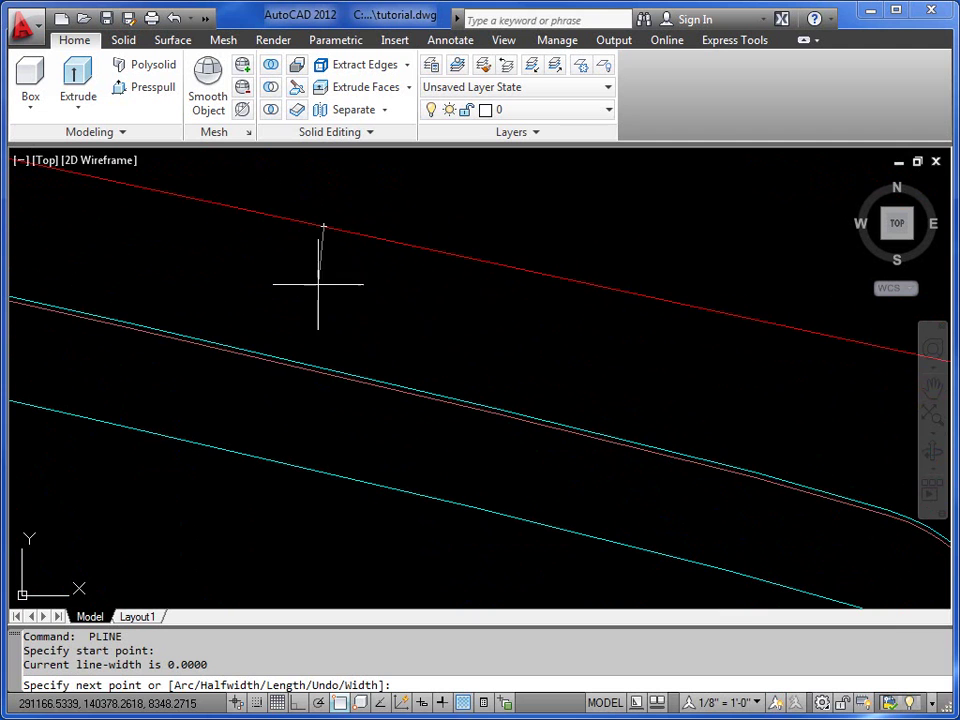
left_click(295, 360)
scroll(289, 338, "up", 3)
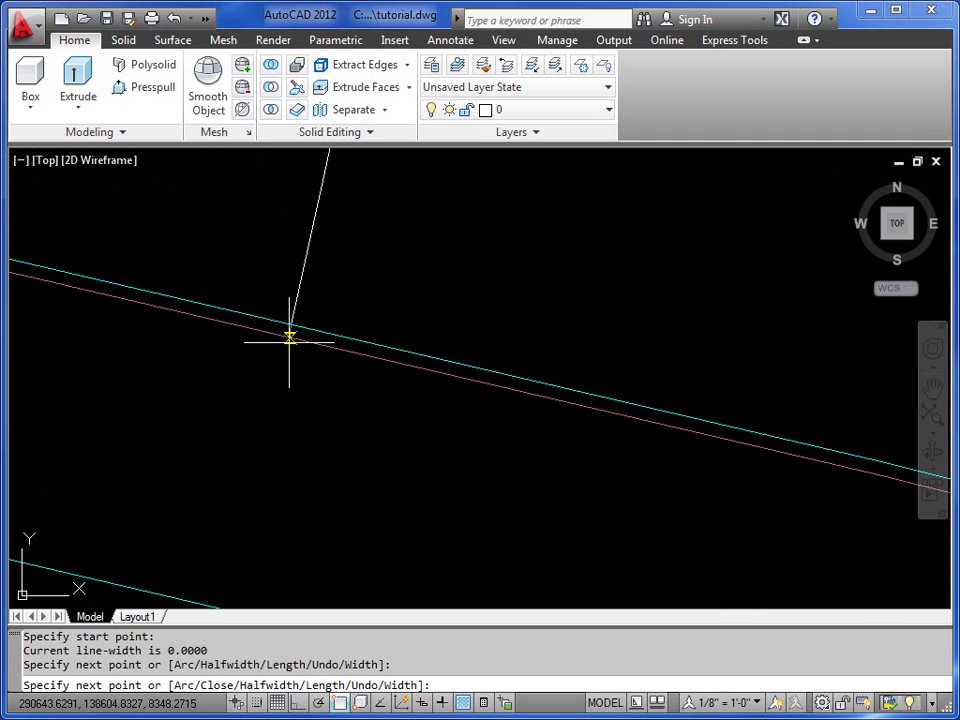
left_click(287, 338)
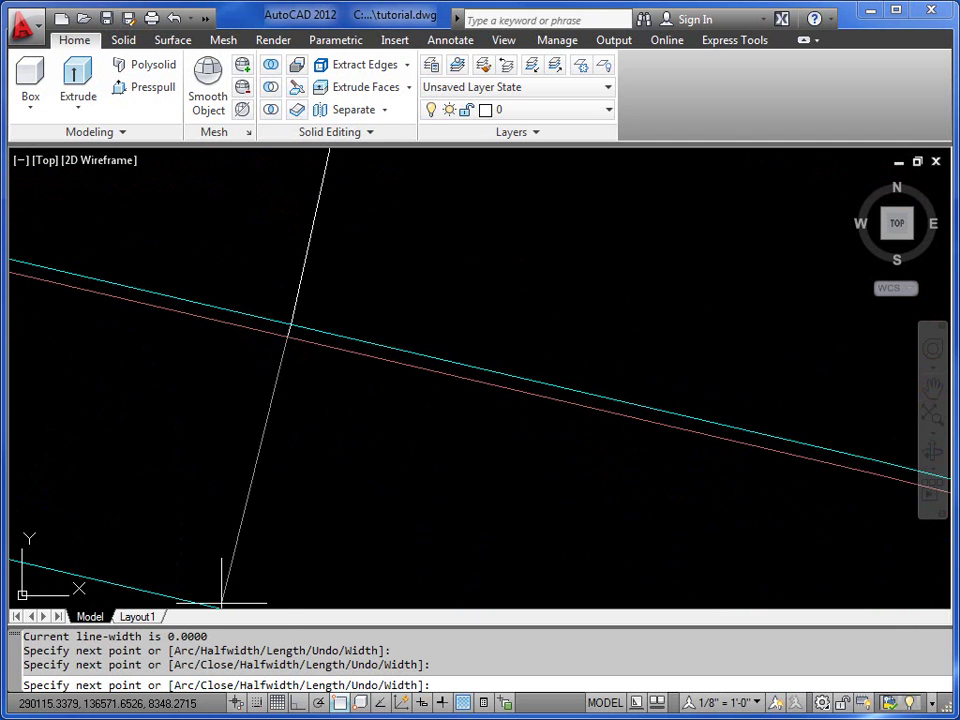
middle_click_drag(221, 603, 223, 463)
left_click(223, 463)
middle_click_drag(489, 454, 396, 374)
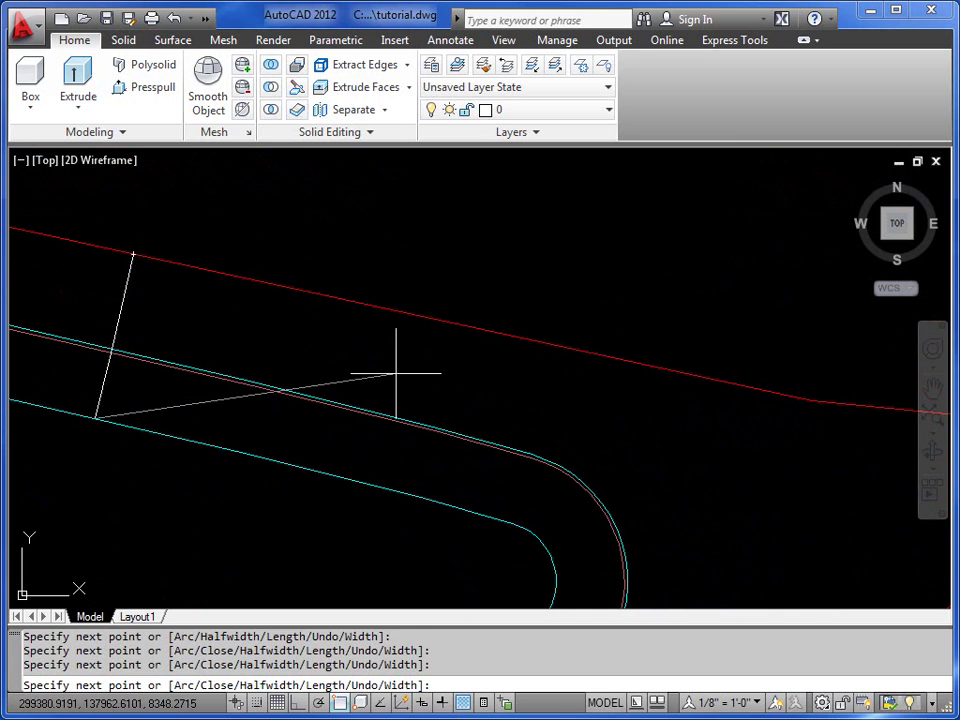
key("Return")
key("Return")
left_click(349, 300)
scroll(335, 388, "up", 2)
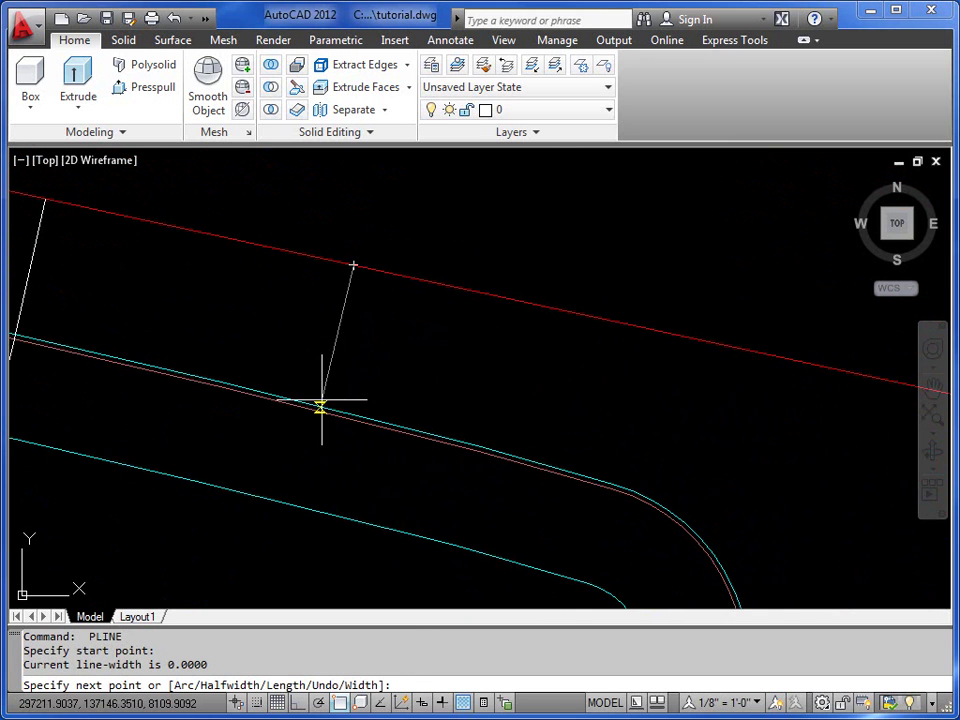
left_click(322, 409)
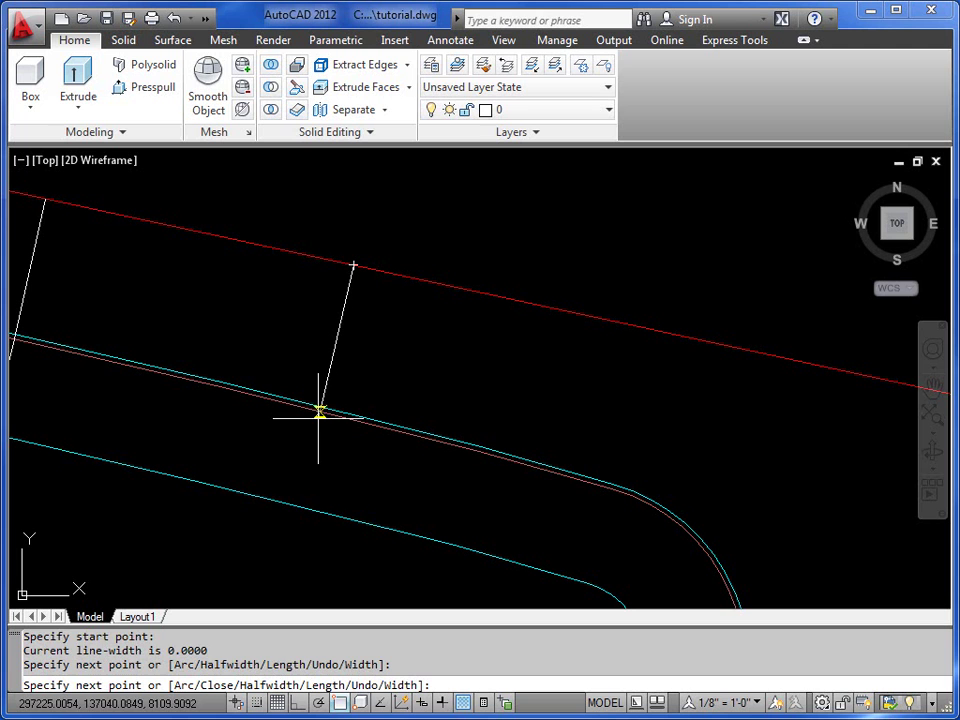
left_click(291, 505)
Draw the last cross polyline near the curved corner and view the whole row of lines
key("Return")
key("Return")
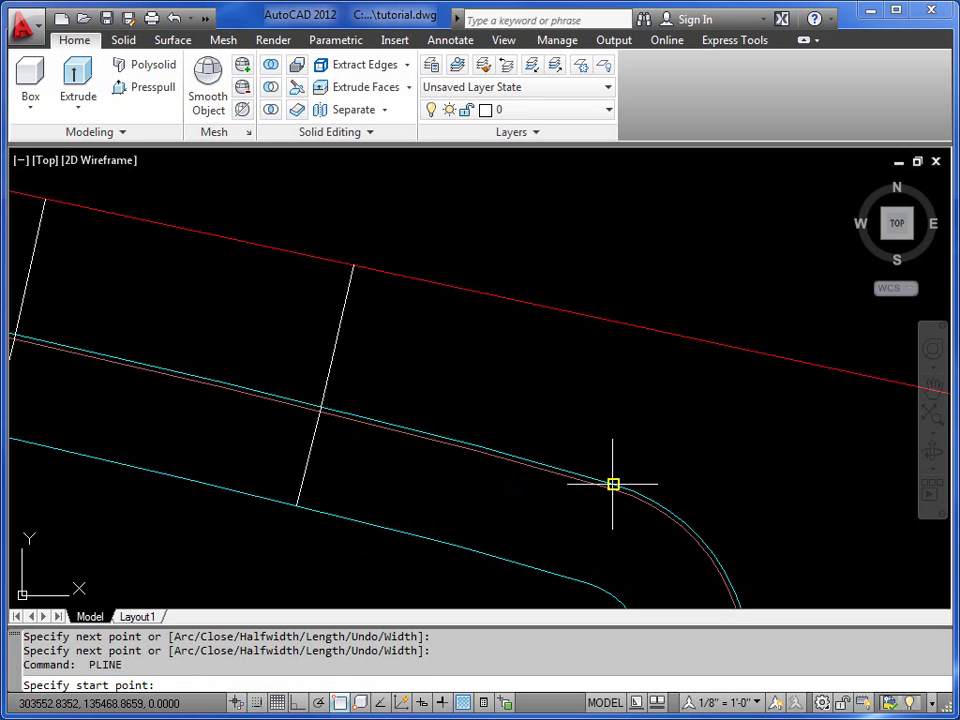
left_click(641, 328)
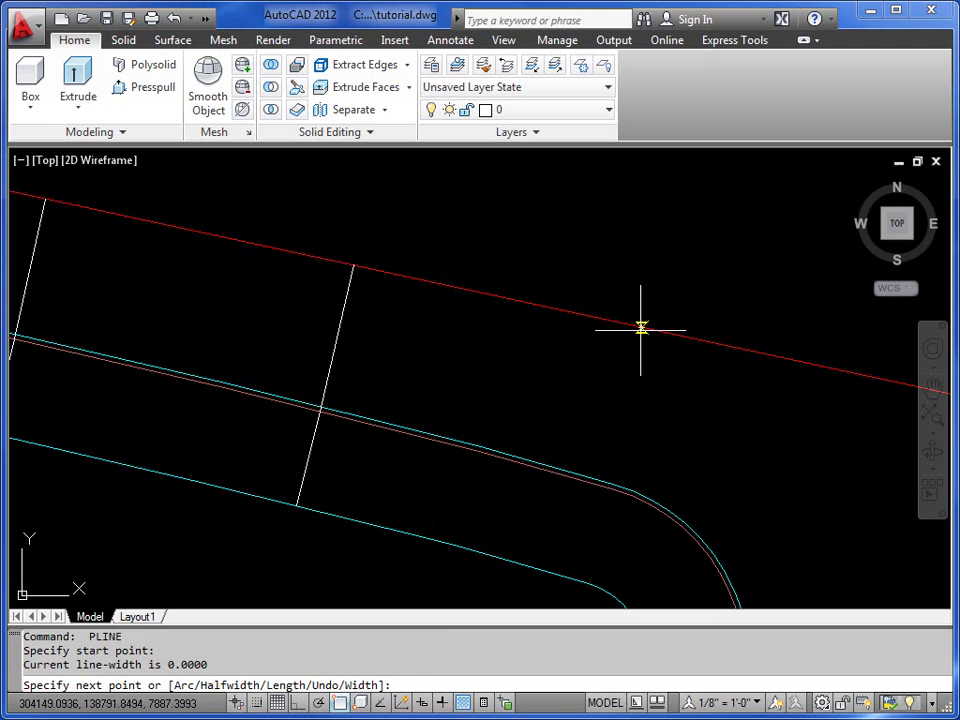
left_click(613, 484)
scroll(605, 495, "up", 3)
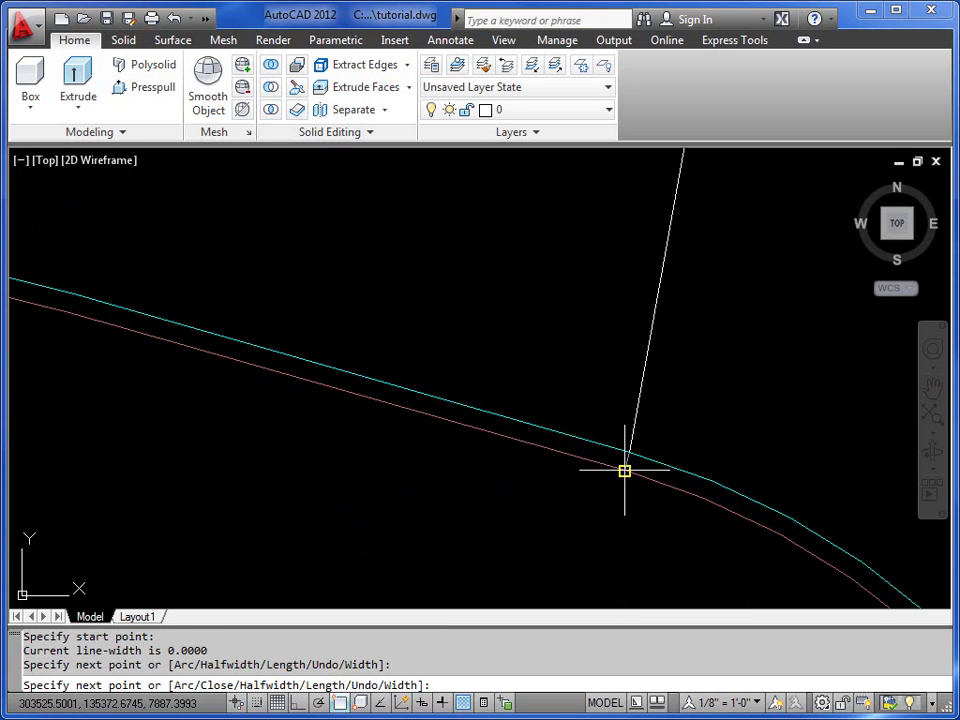
left_click(624, 470)
mouse_move(624, 467)
middle_mouse_down()
mouse_move(600, 328)
mouse_move(598, 235)
middle_mouse_up()
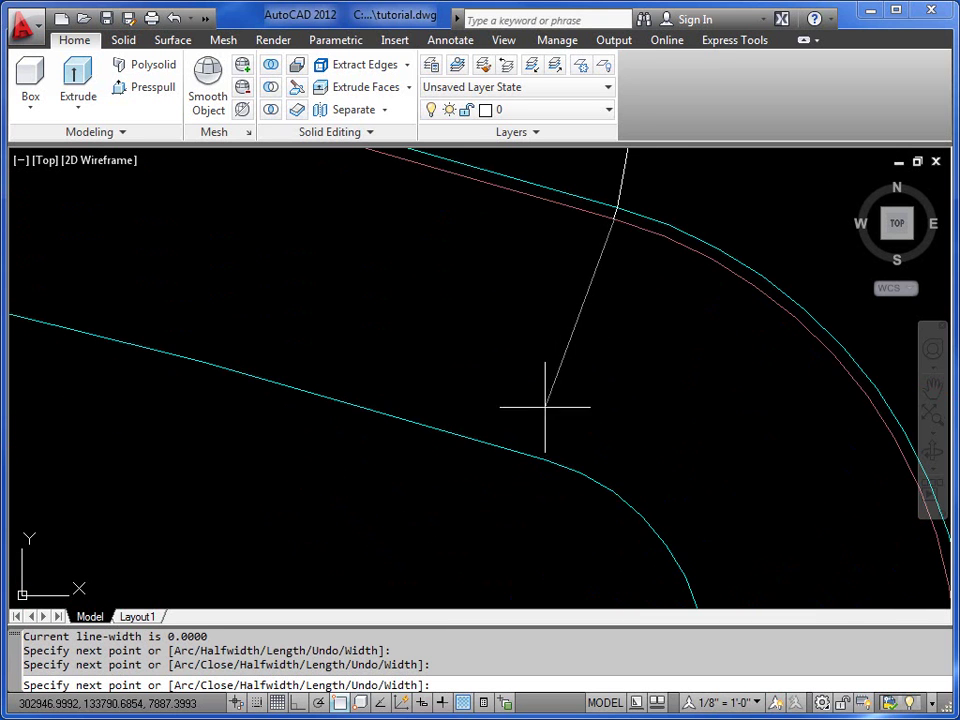
left_click(546, 460)
key("Return")
scroll(536, 437, "down", 2)
key("Return")
scroll(527, 396, "down", 3)
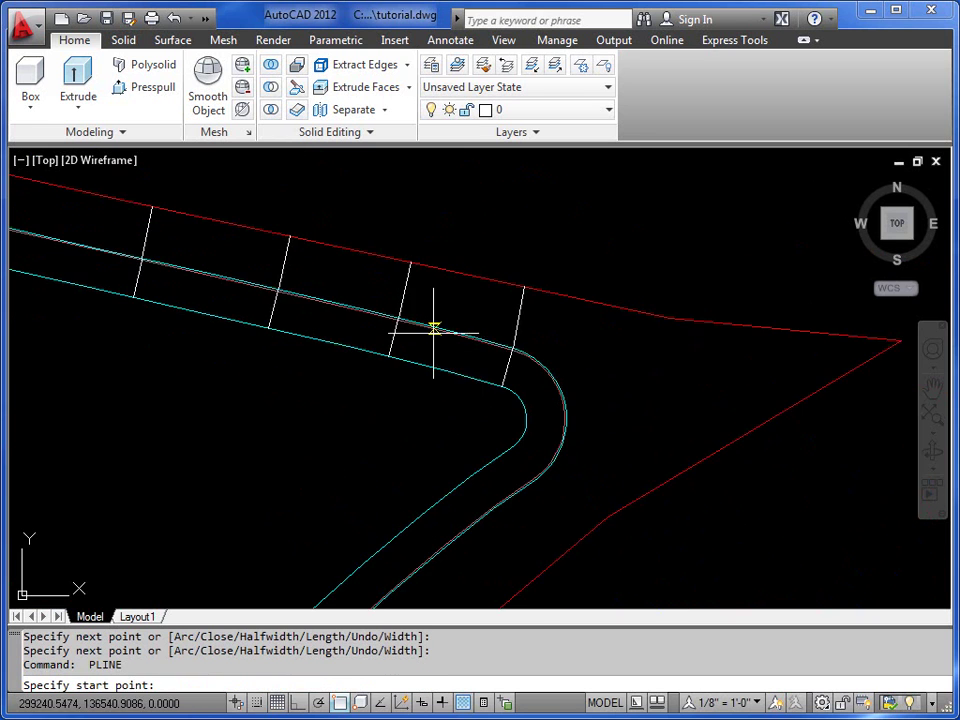
mouse_move(433, 328)
middle_mouse_down()
mouse_move(481, 354)
mouse_move(621, 386)
middle_mouse_up()
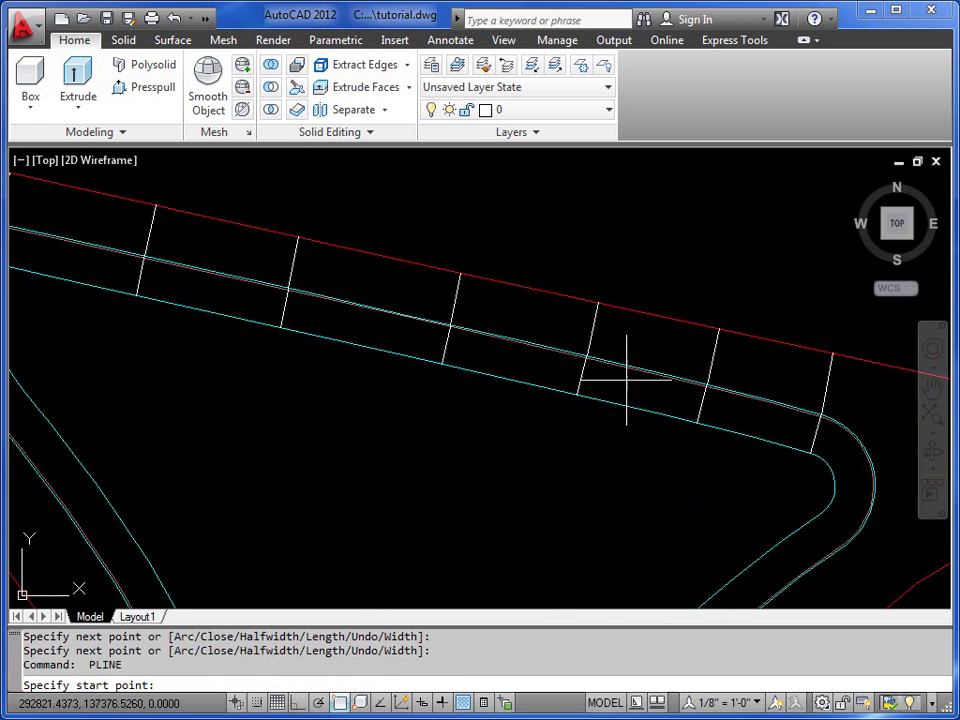
Orbit to a low 3D side view showing the cross polyline heights, then list the layers
left_click(930, 455)
left_click_drag(711, 407, 498, 305)
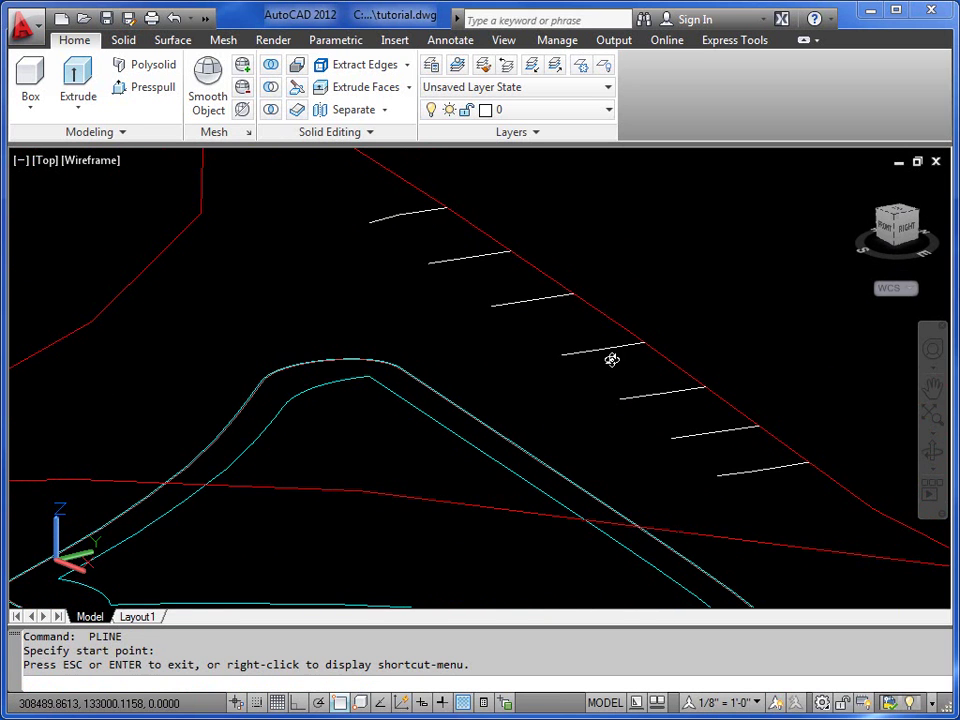
left_click_drag(611, 360, 429, 343)
right_click(480, 309)
left_click(493, 312)
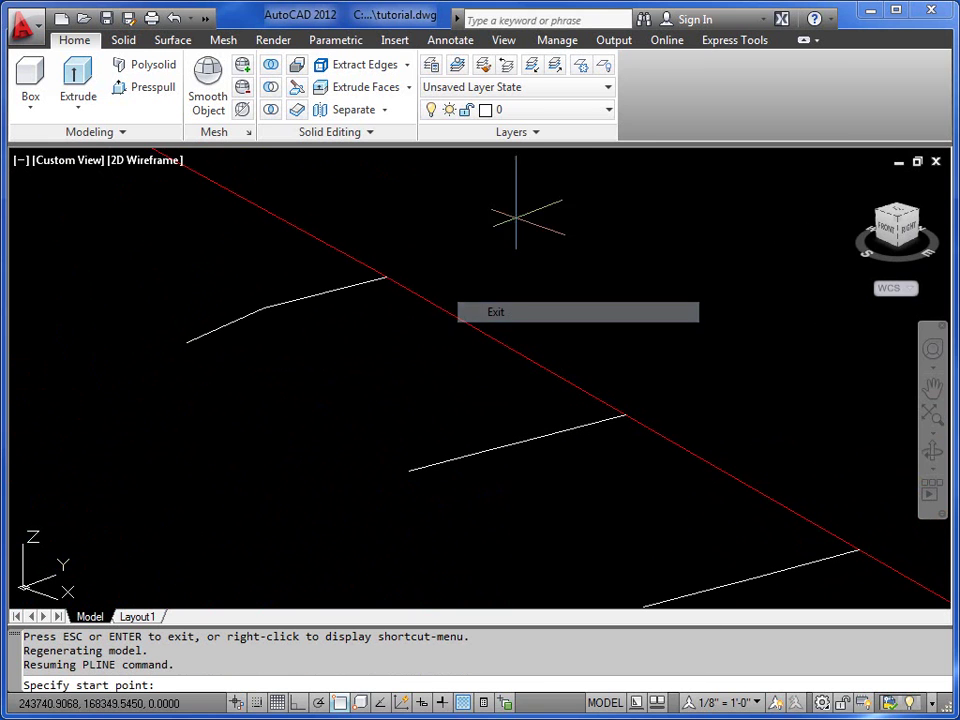
left_click(597, 114)
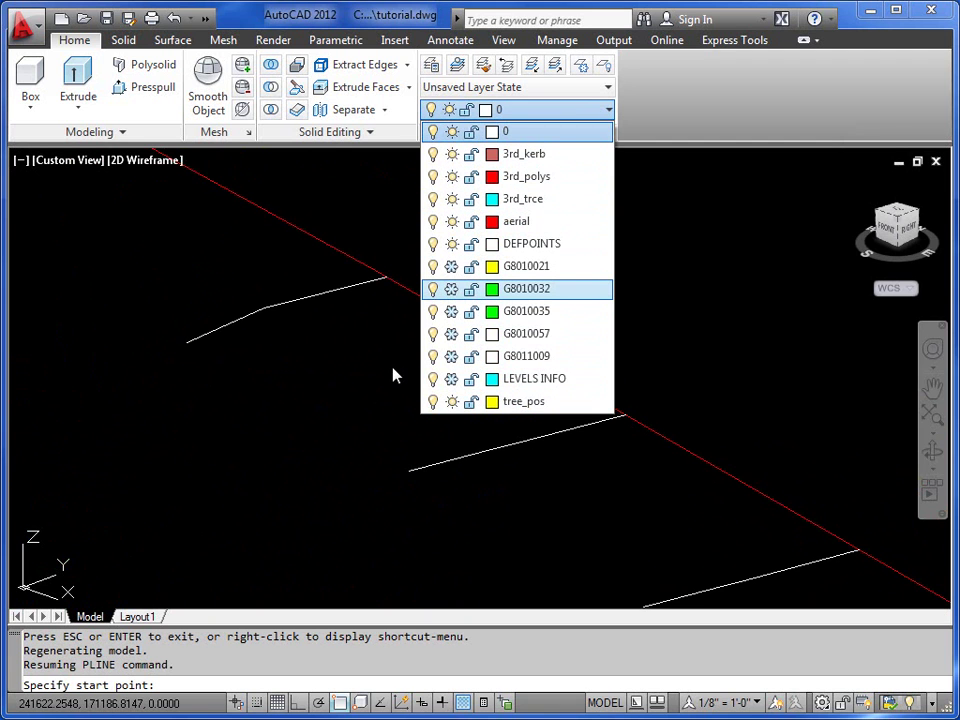
Pick ROADS from the bottom of the layer drop-down to set it current in place of layer 0
left_click(464, 386)
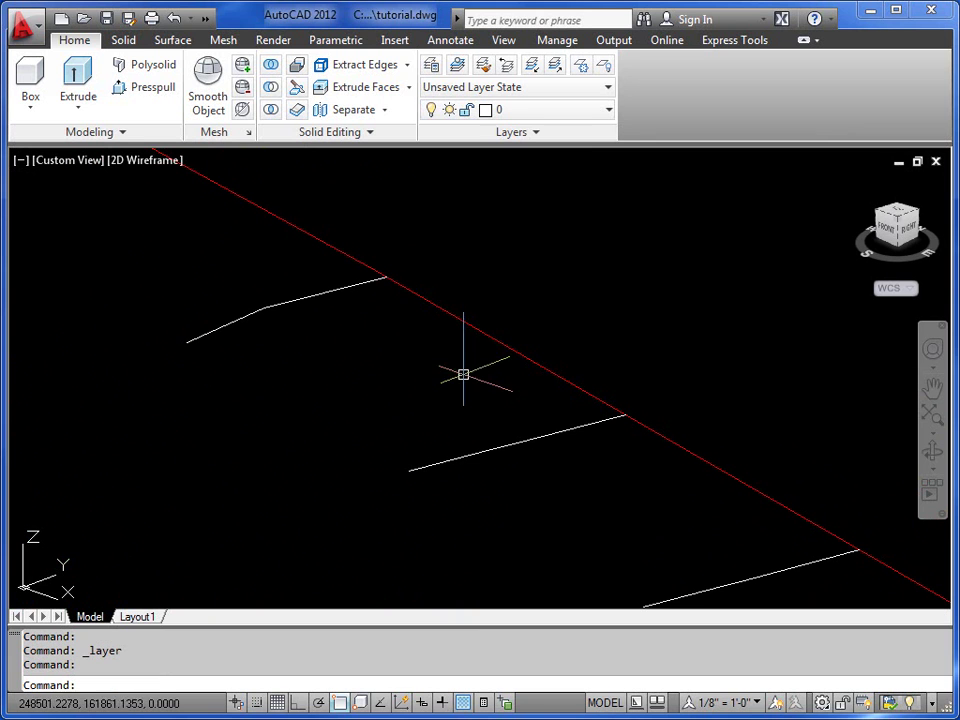
left_click(607, 112)
left_click_drag(609, 215, 610, 332)
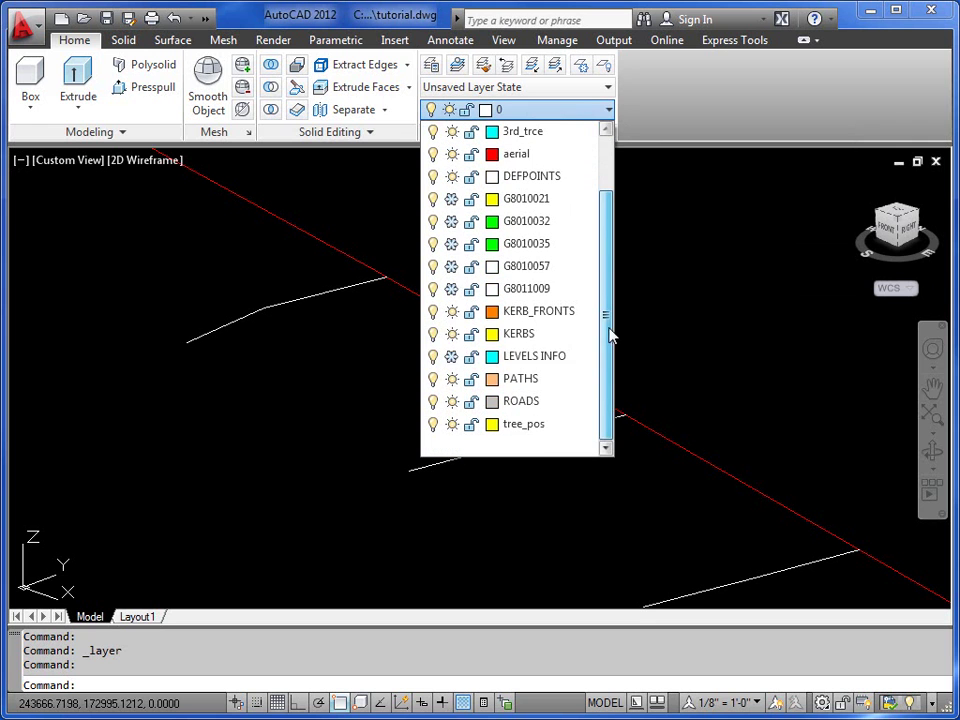
left_click(543, 410)
middle_click_drag(342, 355, 392, 403)
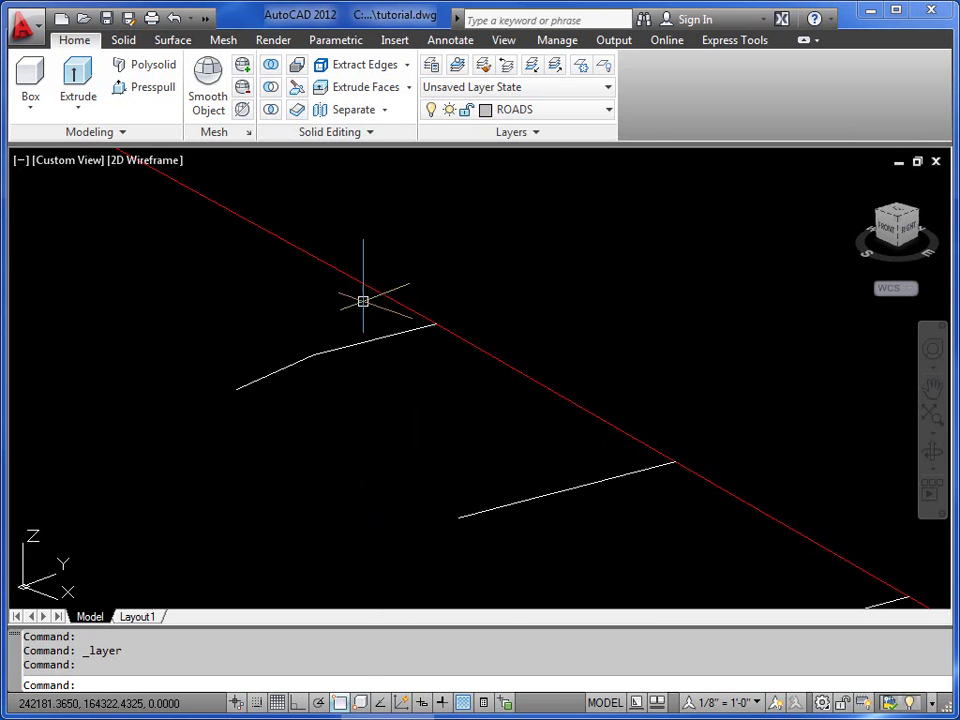
Start 3DFACE with 3F and draw the first road face between the first two cross lines
middle_click_drag(364, 300, 369, 328)
mouse_move(459, 426)
middle_mouse_down()
mouse_move(388, 350)
mouse_move(345, 280)
middle_mouse_up()
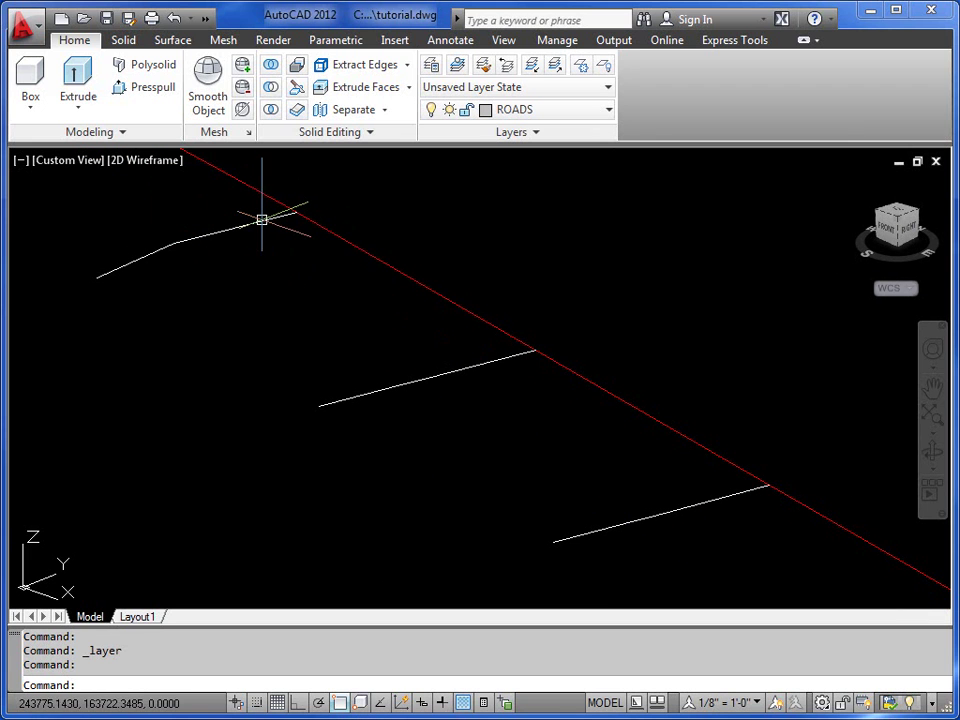
mouse_move(260, 219)
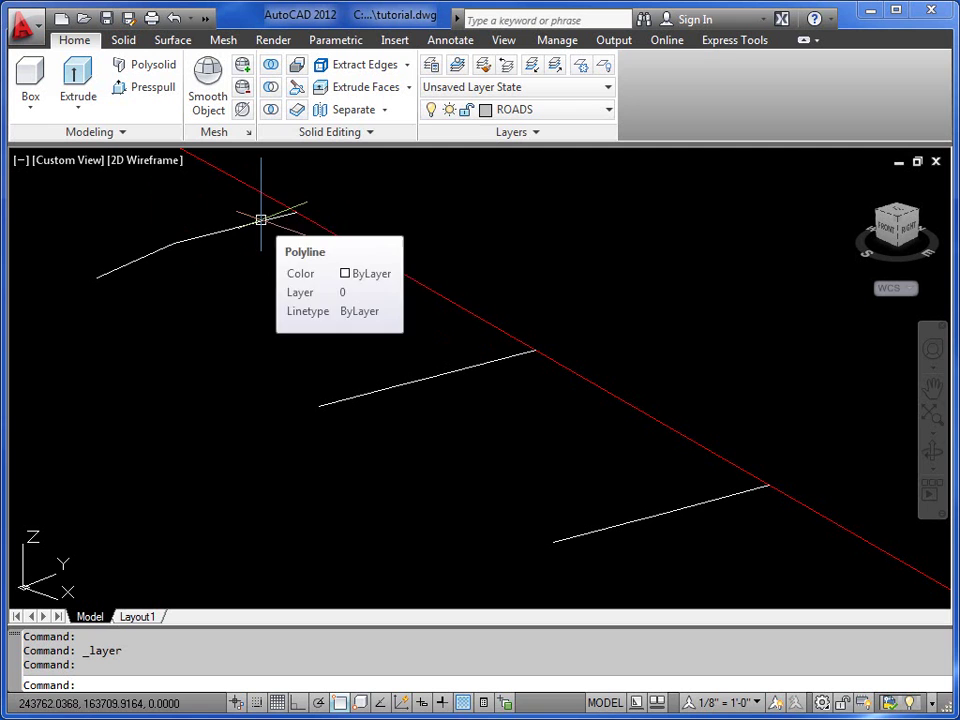
type("3F")
key("Return")
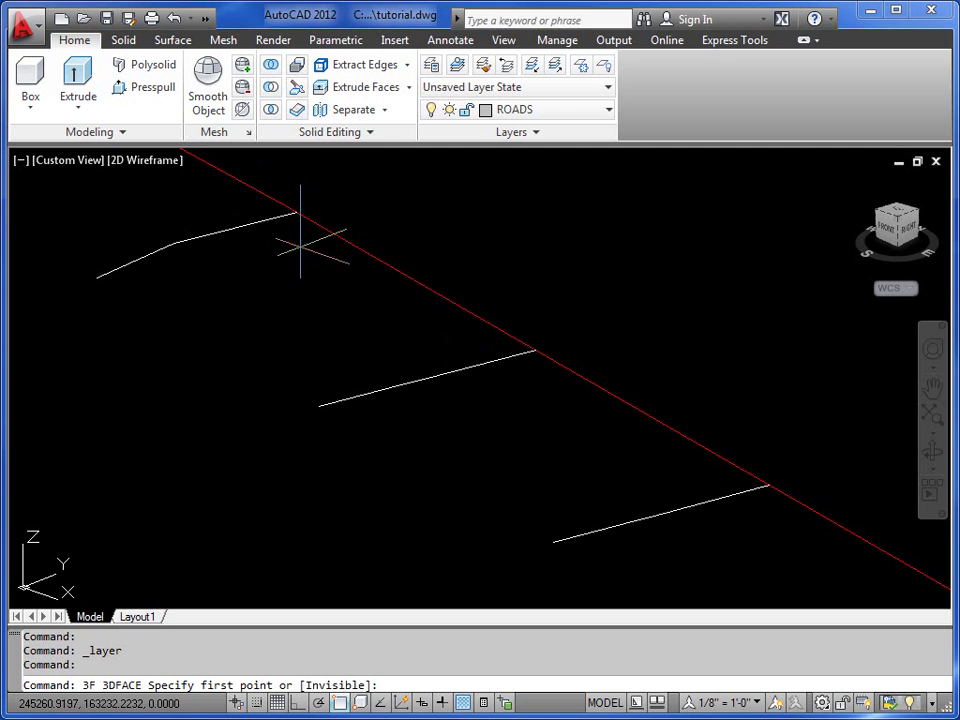
left_click(296, 211)
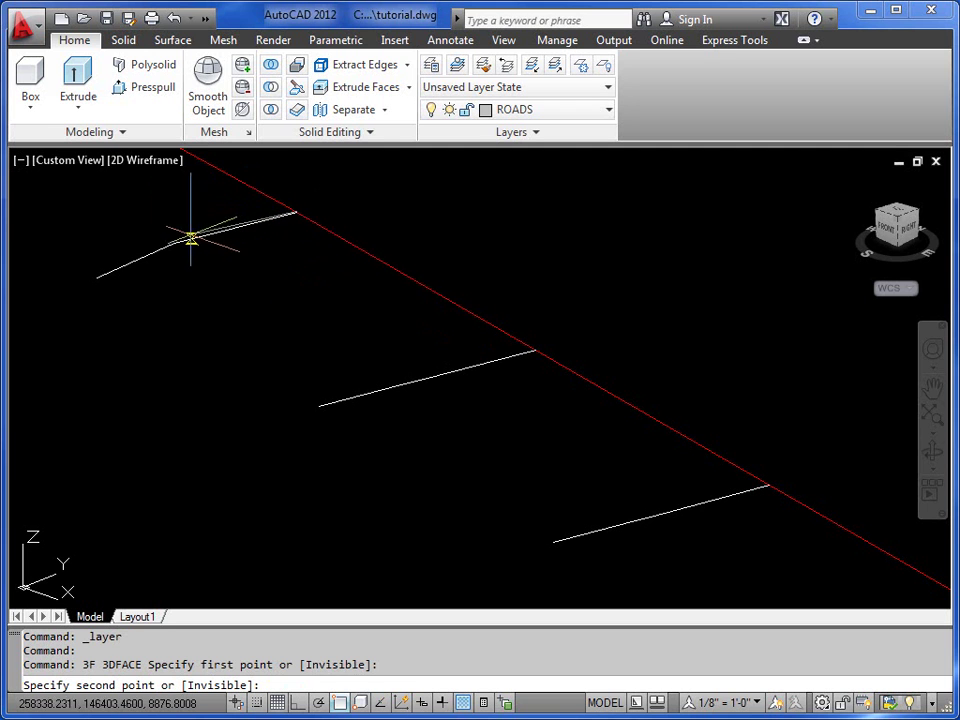
left_click(180, 242)
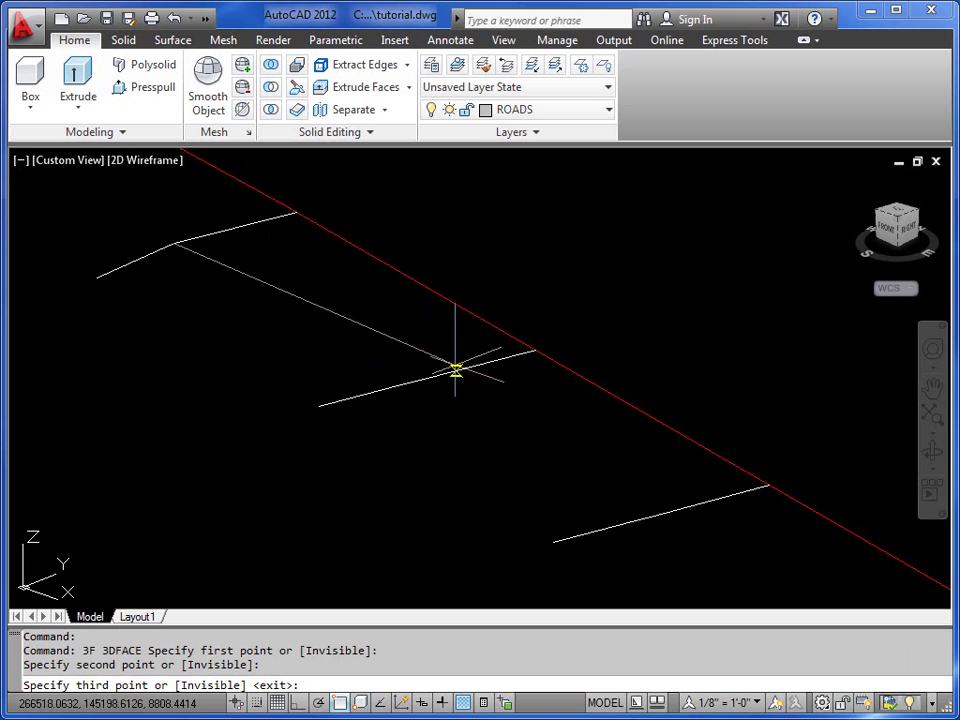
left_click(413, 381)
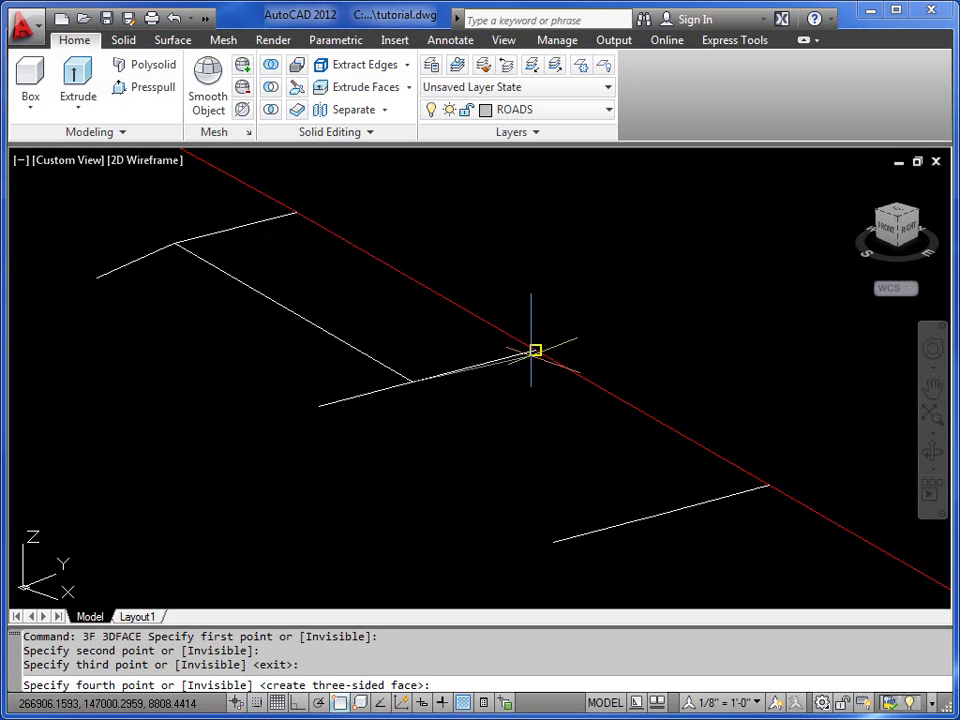
left_click(535, 351)
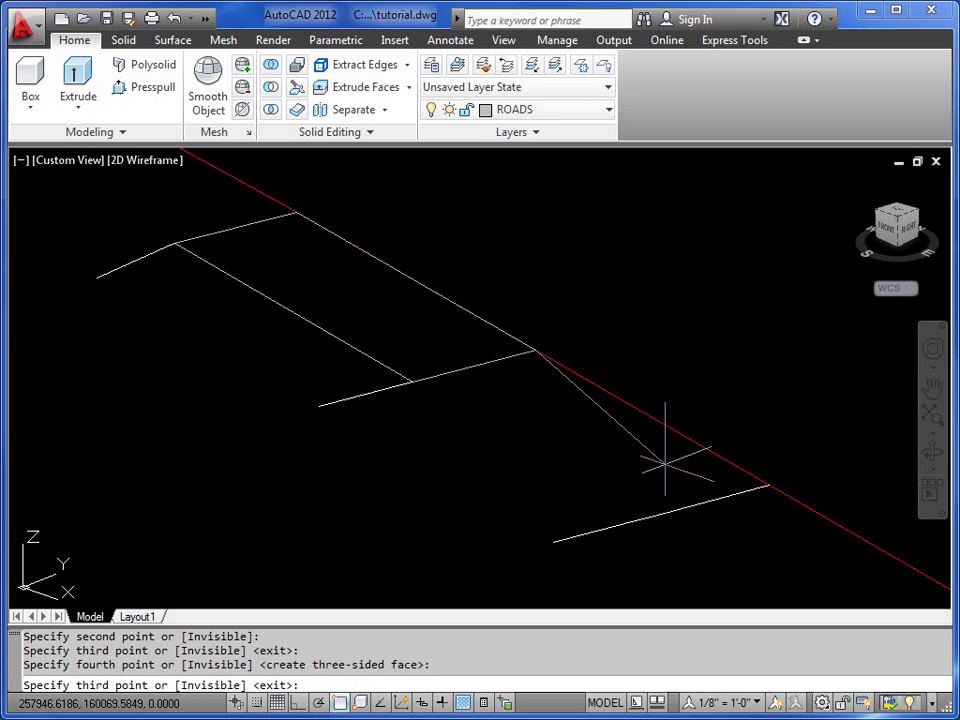
Chain three more road faces to the following cross lines along the strip
middle_click_drag(666, 461, 617, 420)
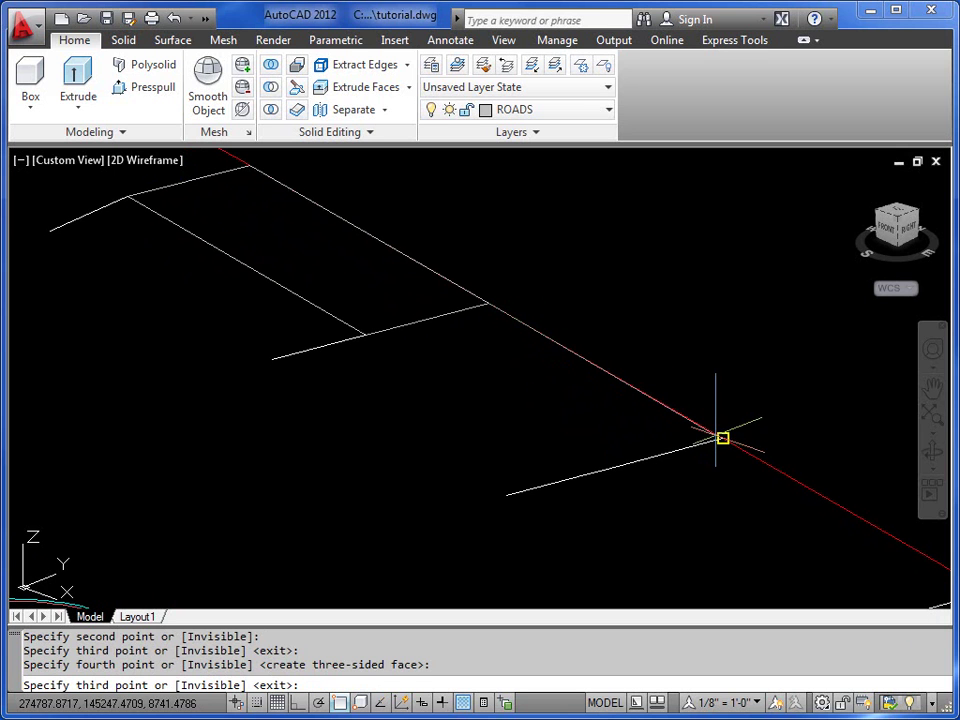
left_click(720, 437)
left_click(600, 470)
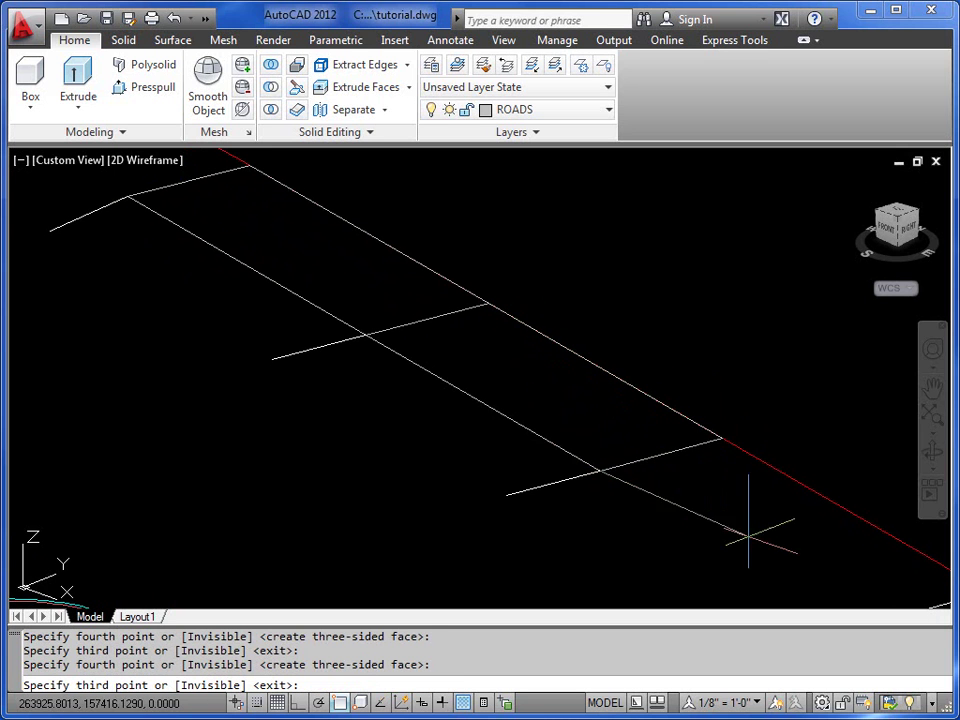
middle_click_drag(750, 510, 611, 435)
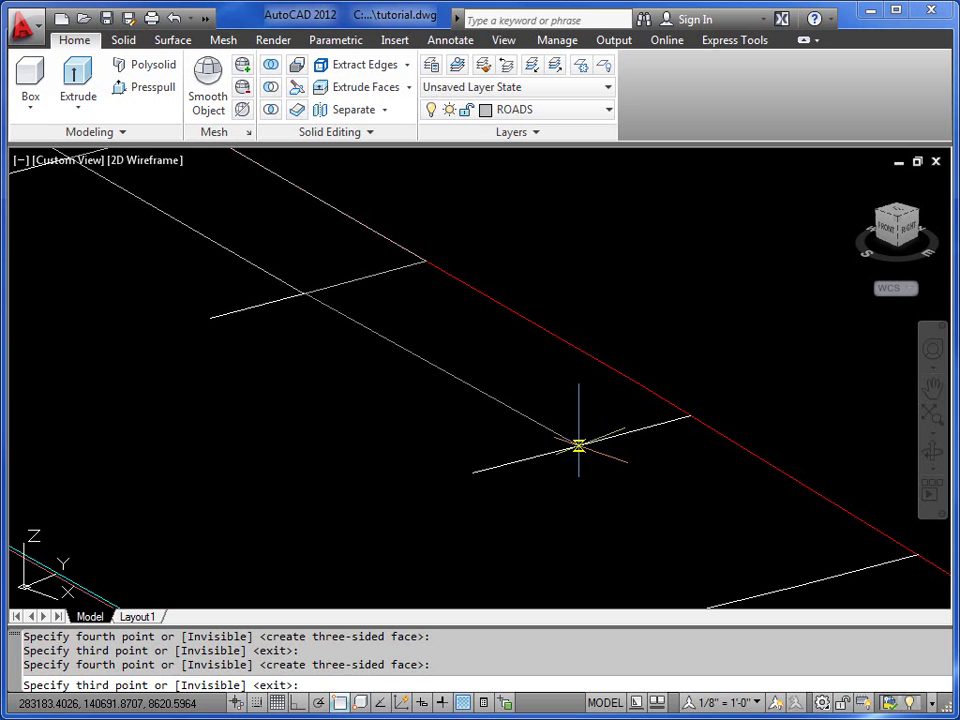
left_click(568, 448)
left_click(691, 415)
middle_click_drag(786, 533, 686, 471)
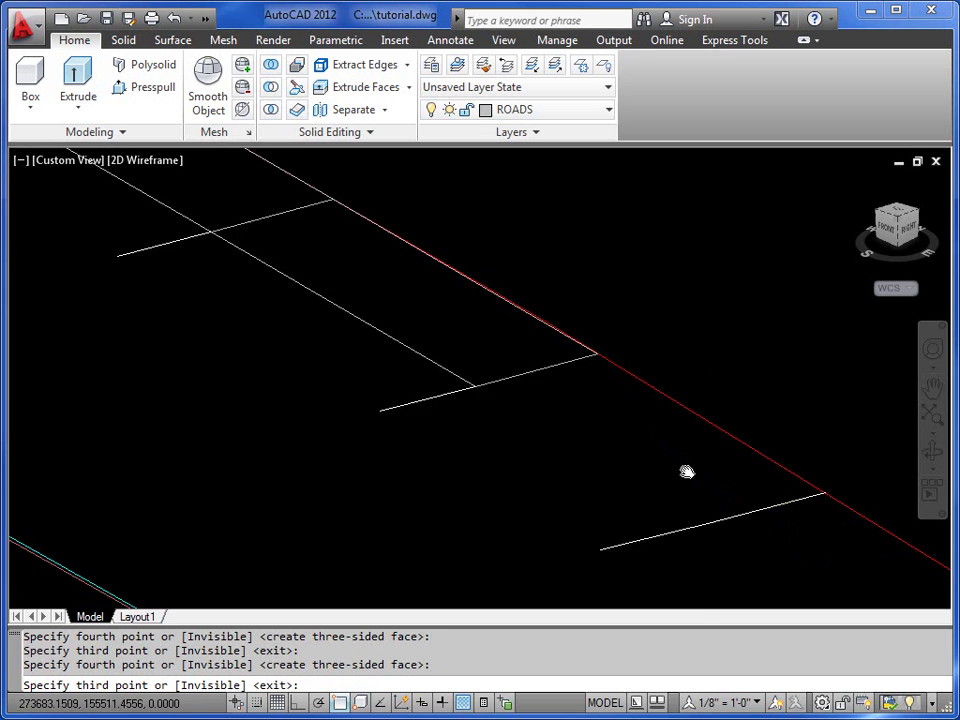
middle_click_drag(504, 328, 643, 429)
left_click(701, 439)
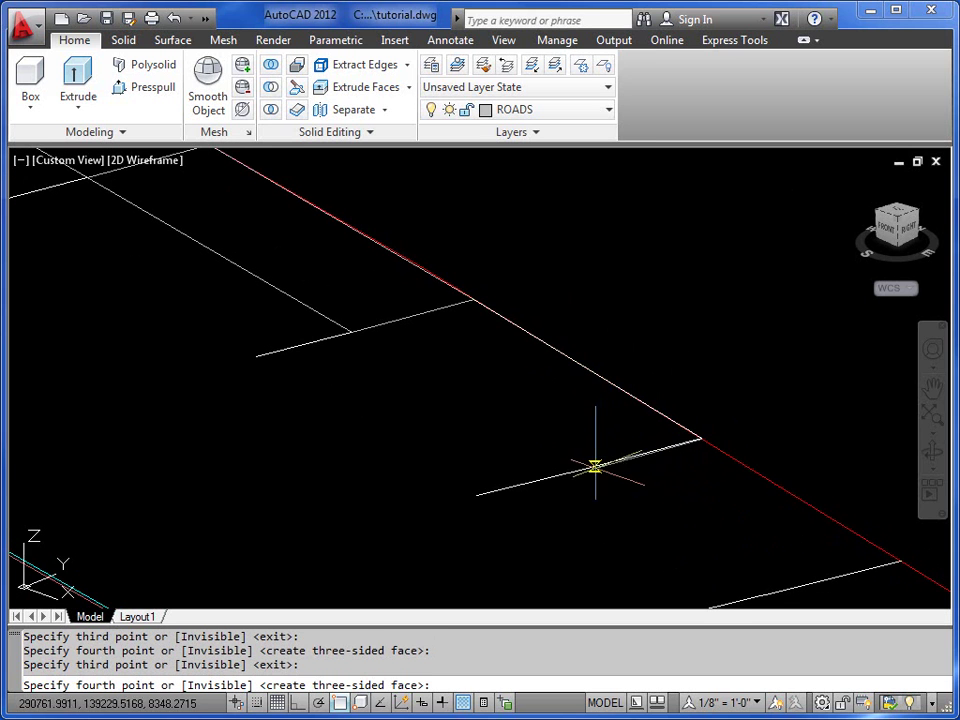
left_click(573, 471)
Add the final two road faces and end the 3DFACE command
mouse_move(573, 471)
middle_mouse_down()
mouse_move(669, 514)
mouse_move(514, 388)
middle_mouse_up()
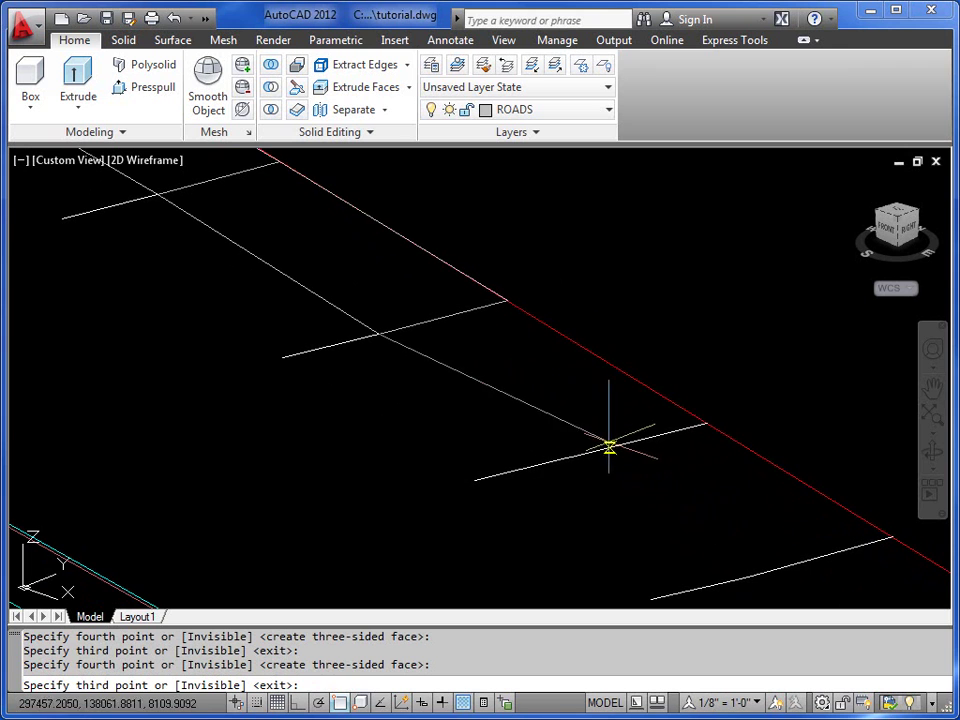
left_click(570, 455)
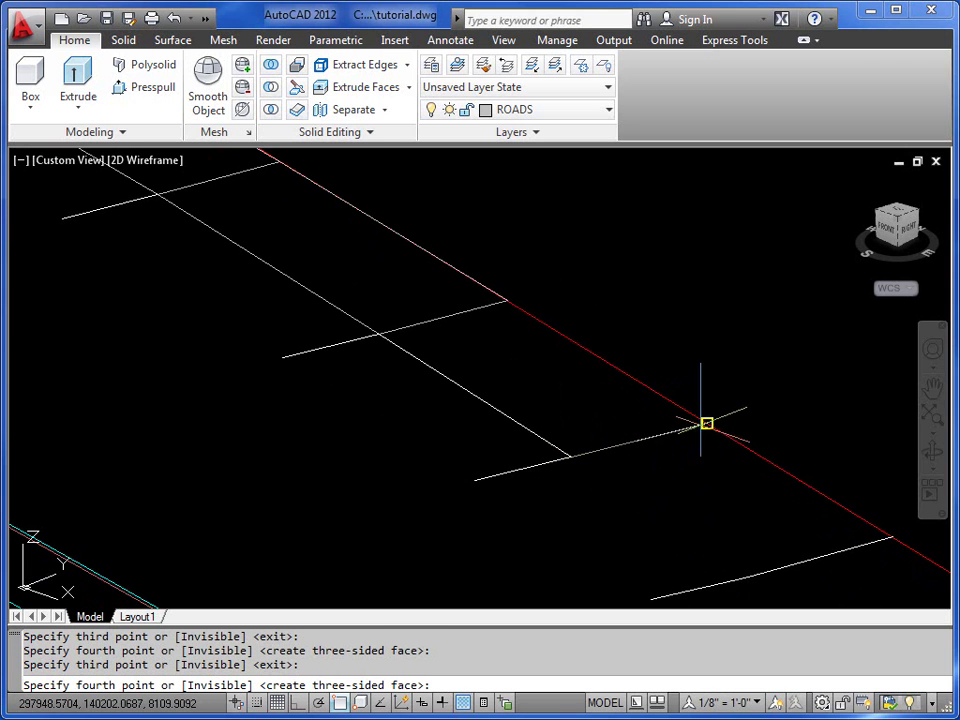
left_click(706, 424)
middle_click_drag(706, 424, 637, 398)
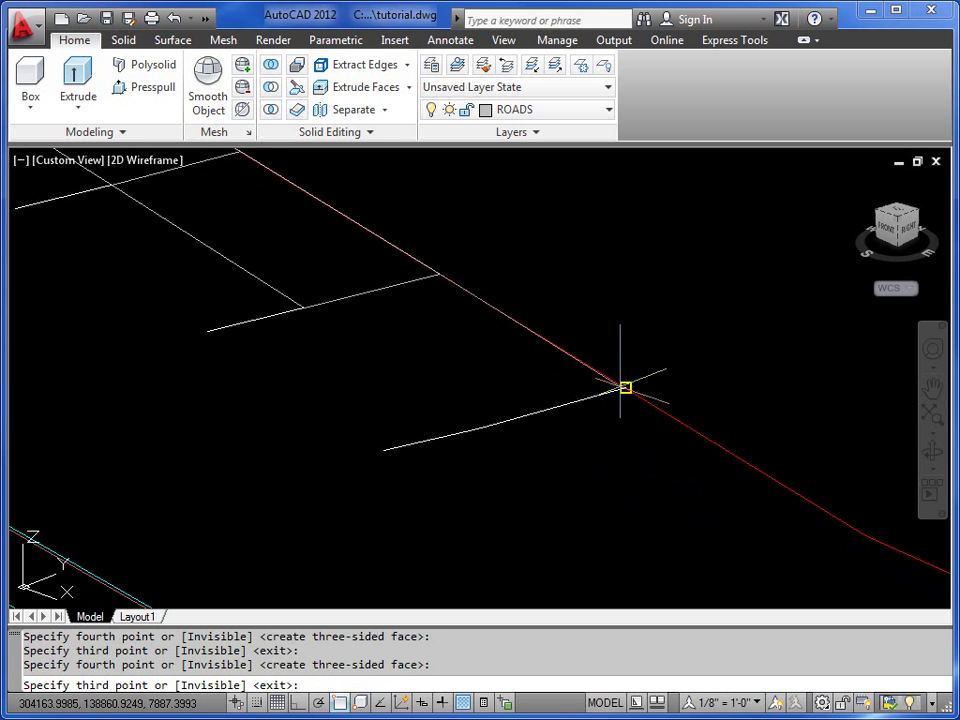
left_click(625, 387)
left_click(481, 427)
key("Return")
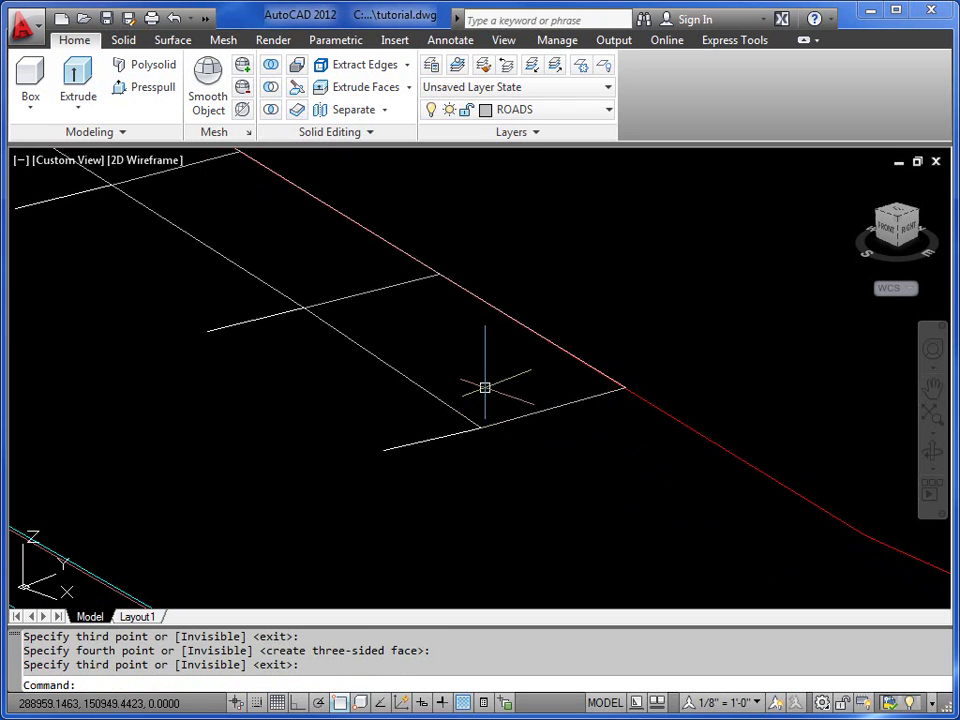
Make KERBS the current layer
left_click(585, 112)
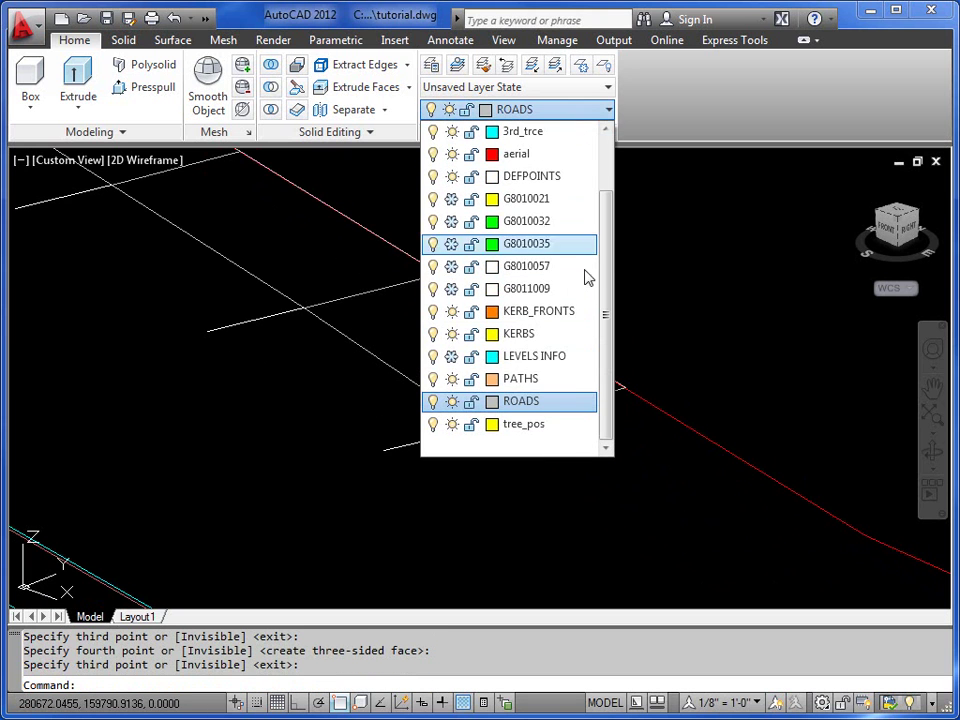
left_click(520, 334)
scroll(471, 428, "up", 2)
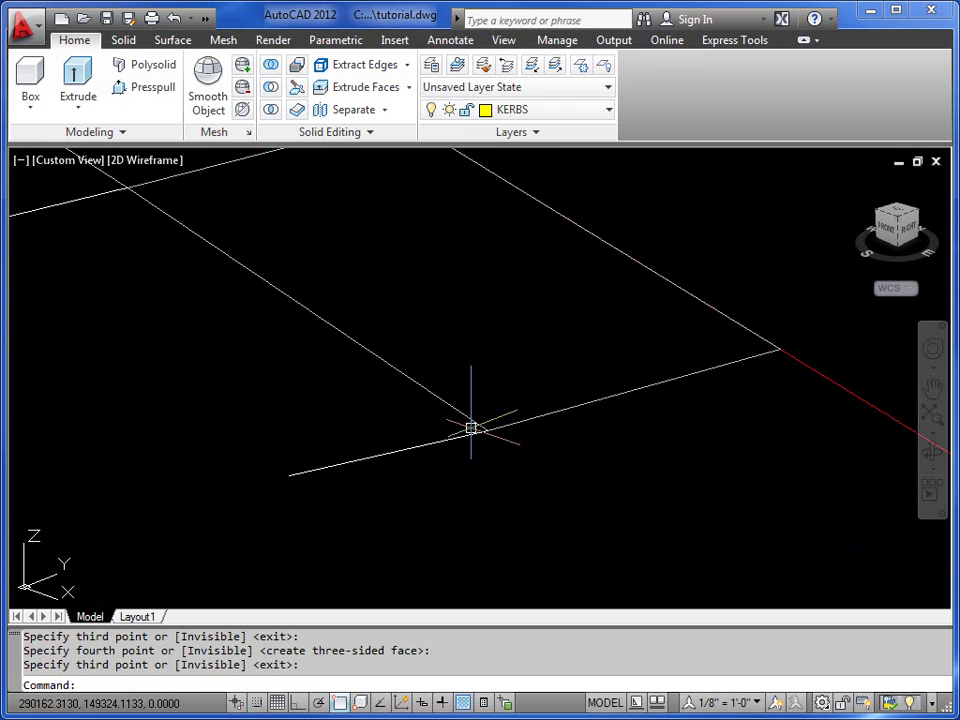
scroll(472, 438, "up", 2)
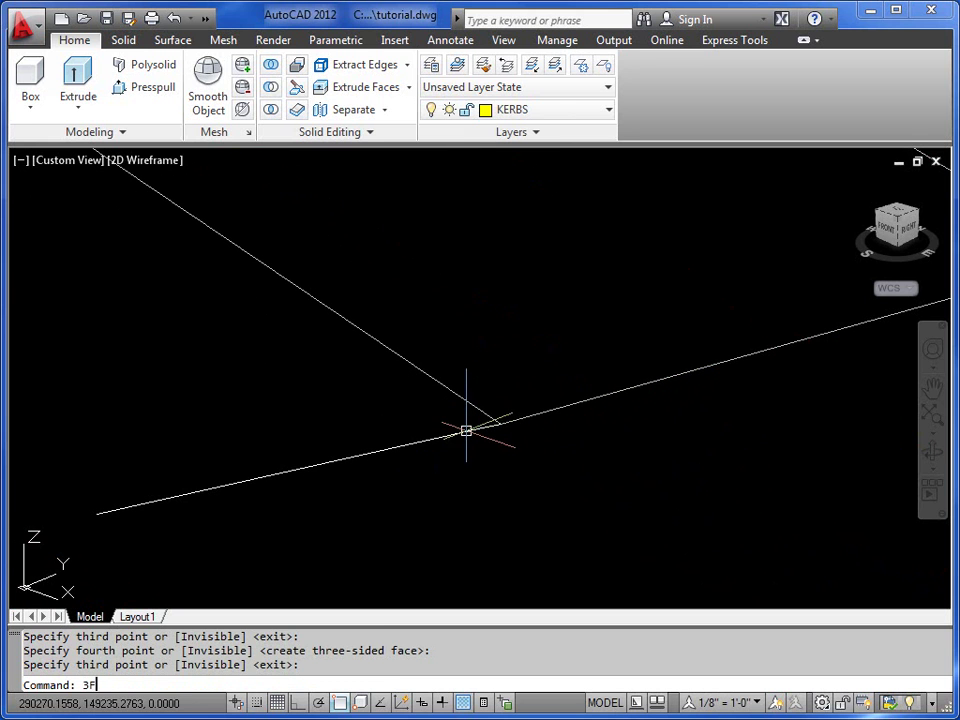
Repeat 3DFACE and draw the first two kerb faces along the yellow kerb strip
key("Return")
left_click(501, 424)
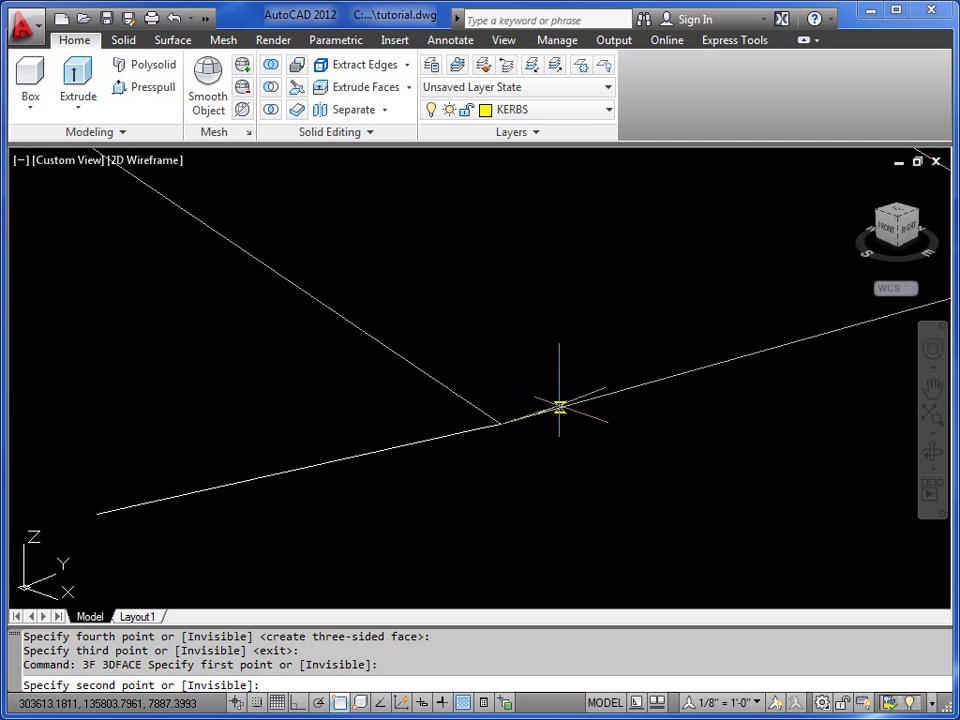
left_click(482, 427)
middle_click_drag(482, 427, 793, 451)
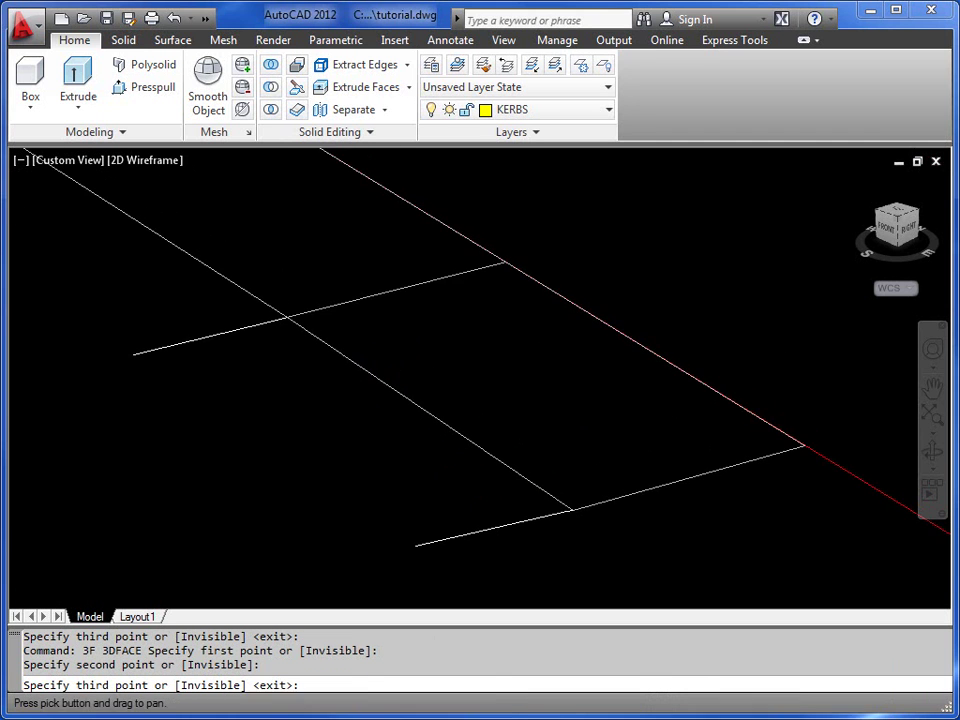
left_click(345, 320)
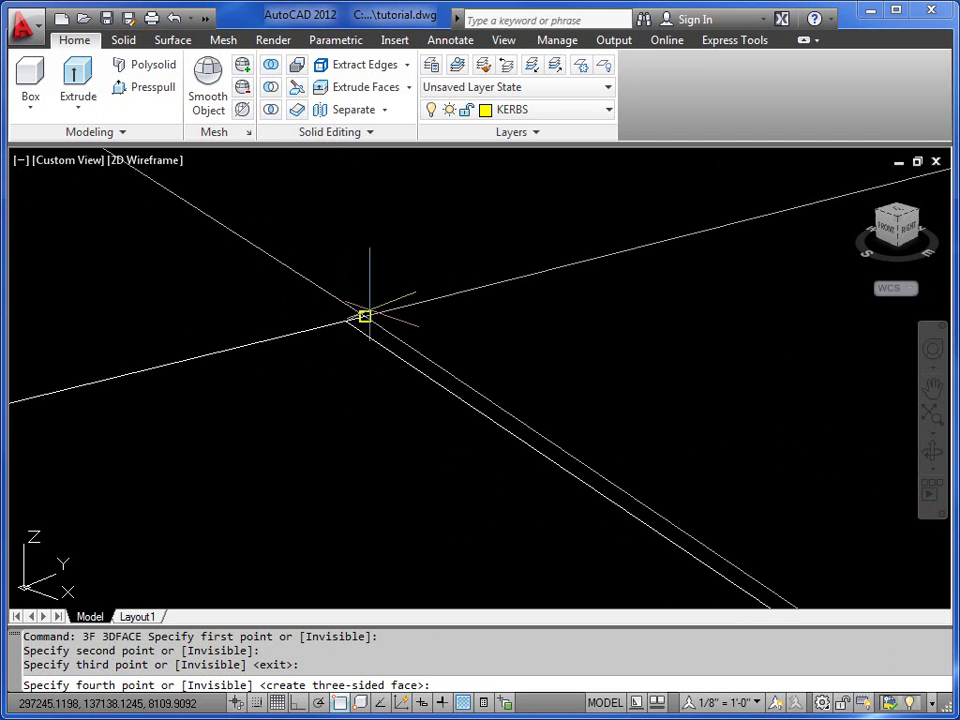
left_click(358, 321)
mouse_move(358, 321)
middle_mouse_down()
mouse_move(309, 279)
mouse_move(321, 294)
middle_mouse_up()
scroll(306, 280, "down", 2)
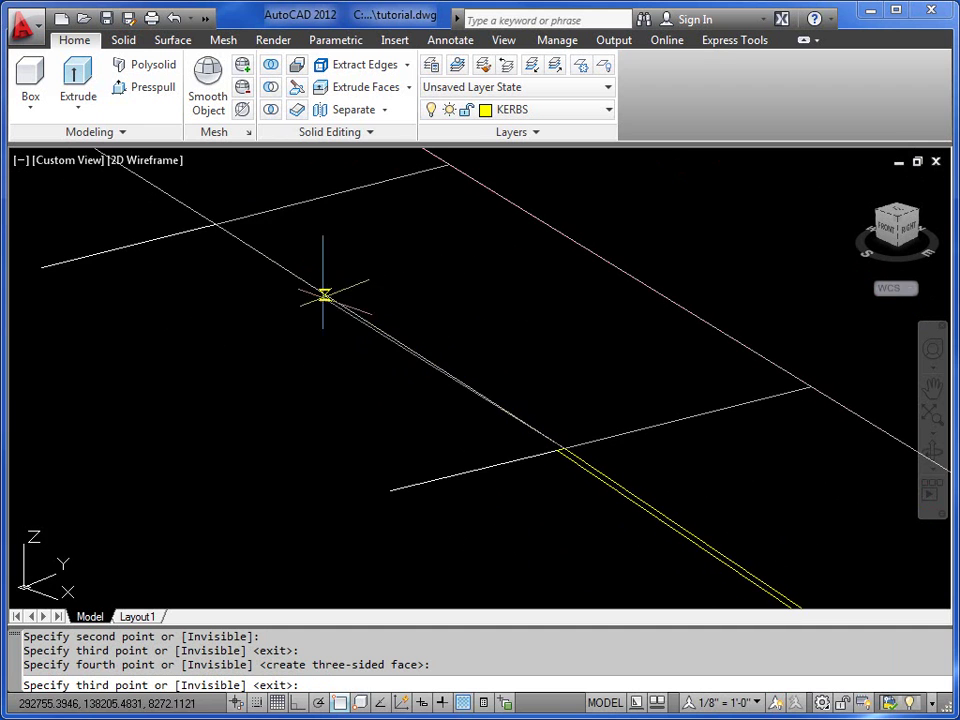
left_click(197, 224)
left_click(207, 225)
Continue the chain of kerb faces to the end of the strip and finish the command
middle_click_drag(207, 225, 317, 332)
left_click(187, 252)
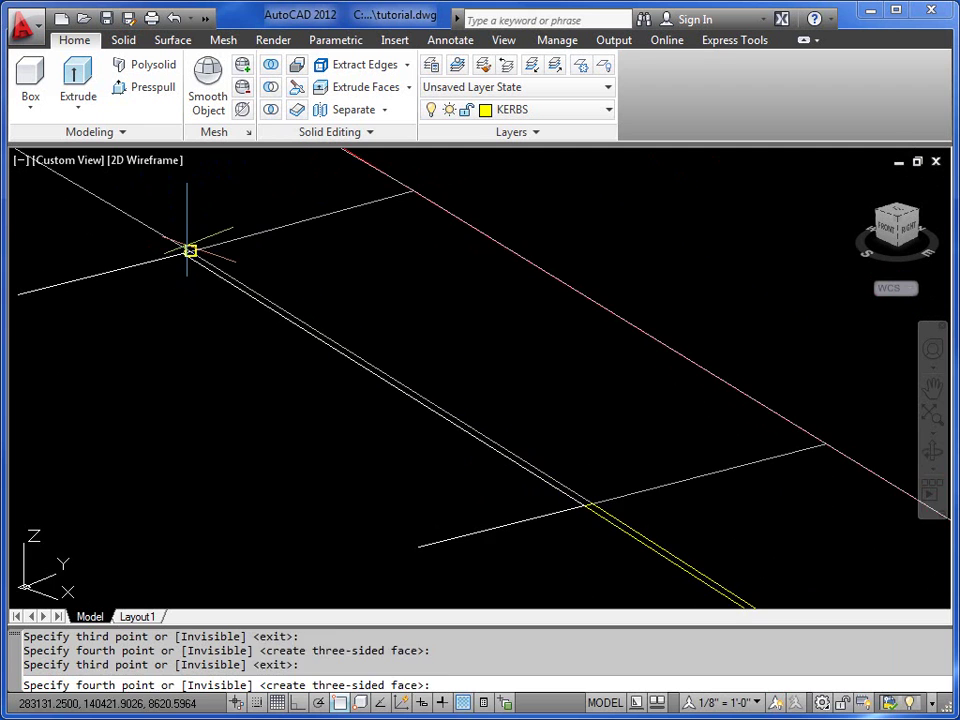
mouse_move(191, 251)
middle_mouse_down()
mouse_move(276, 326)
mouse_move(193, 257)
middle_mouse_up()
left_click(193, 257)
left_click(38, 186)
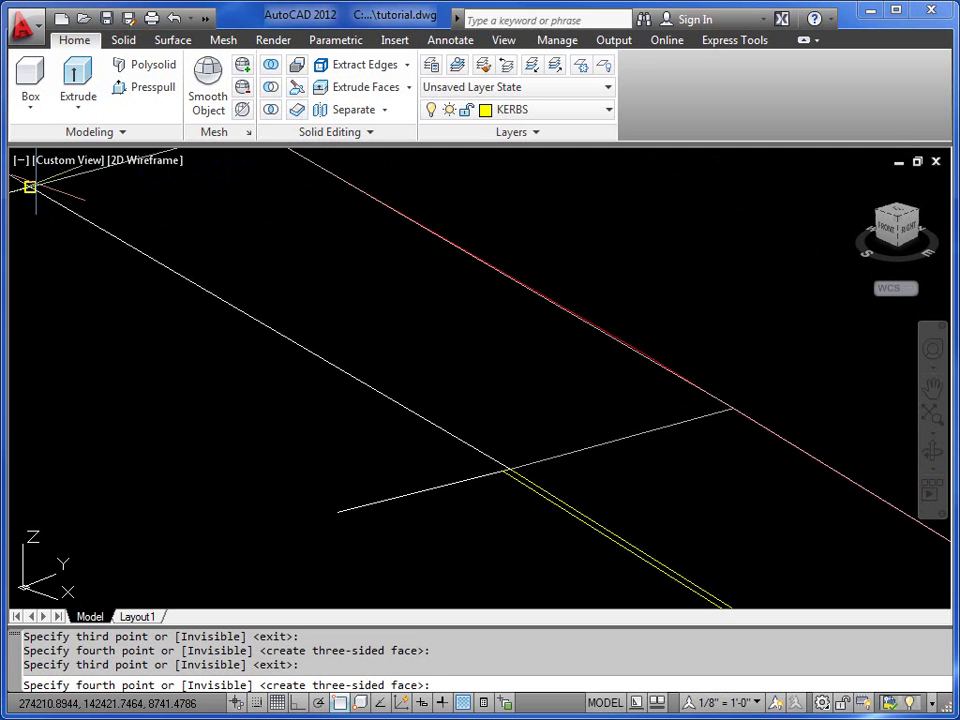
middle_click_drag(589, 507, 375, 386)
left_click(440, 419)
left_click(418, 401)
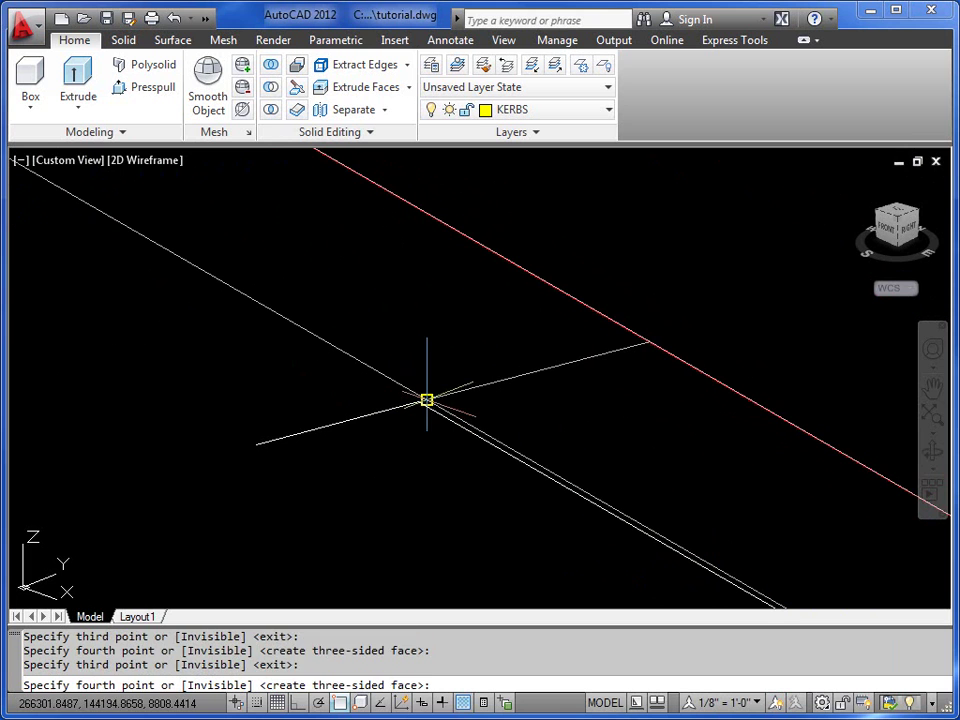
left_click(321, 336)
middle_click_drag(705, 531, 664, 529)
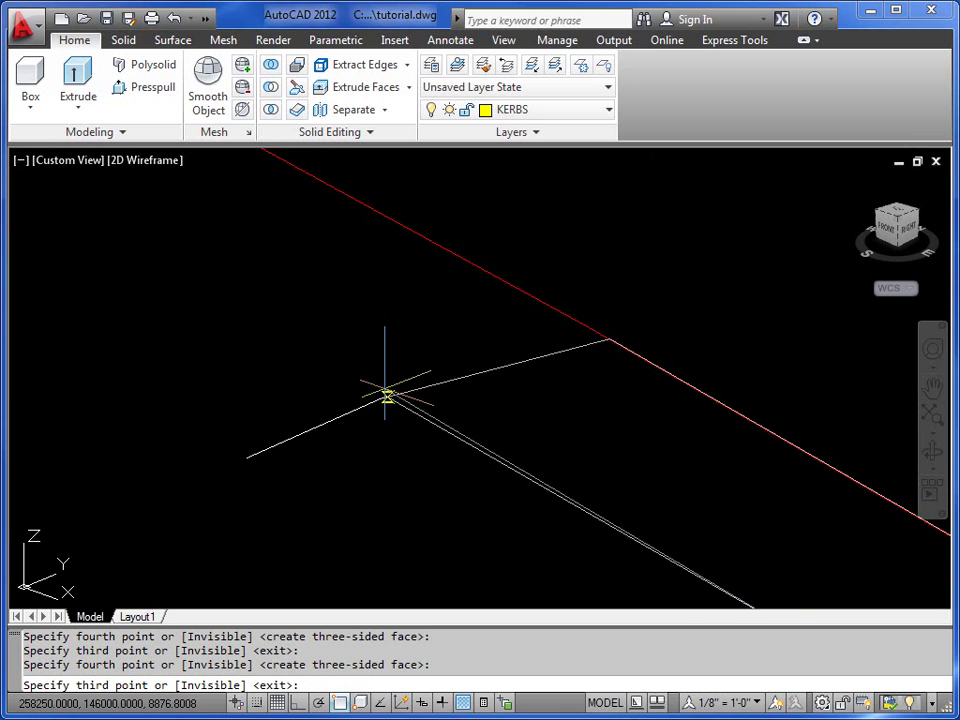
left_click(380, 398)
left_click(380, 398)
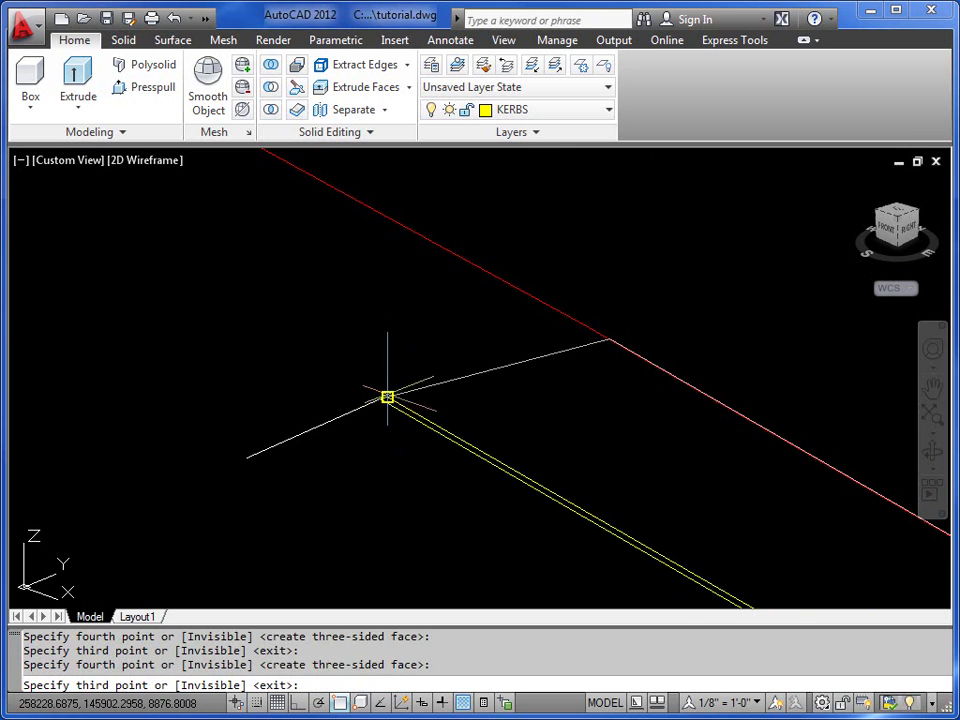
key("Return")
Make PATHS the current layer and draw the first footpath 3D face beside the kerb
left_click(590, 114)
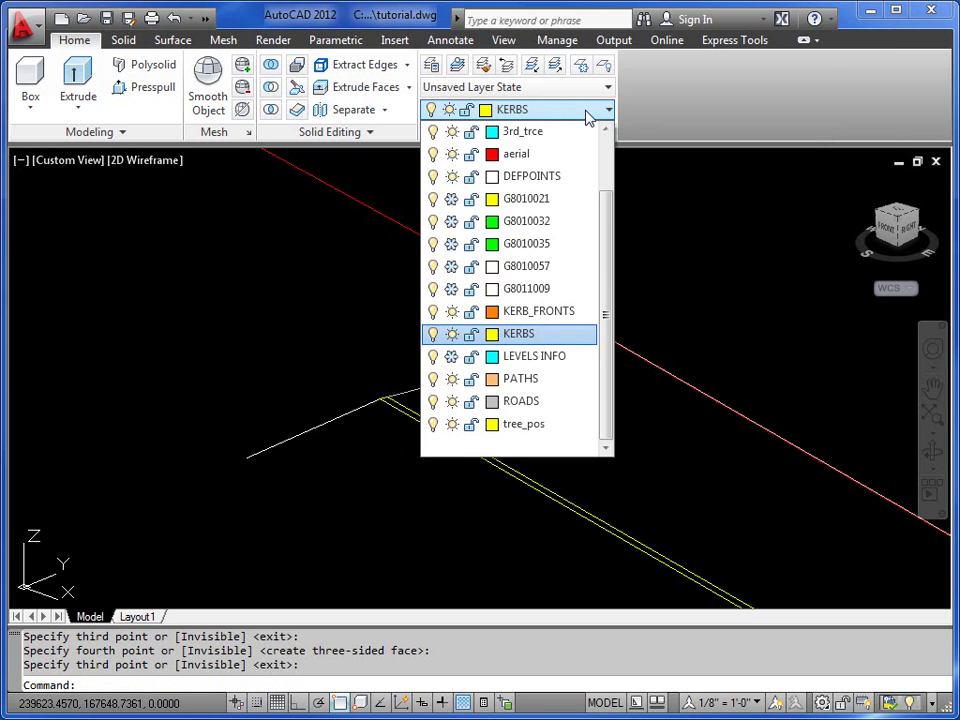
left_click(533, 381)
middle_click_drag(483, 400, 380, 240)
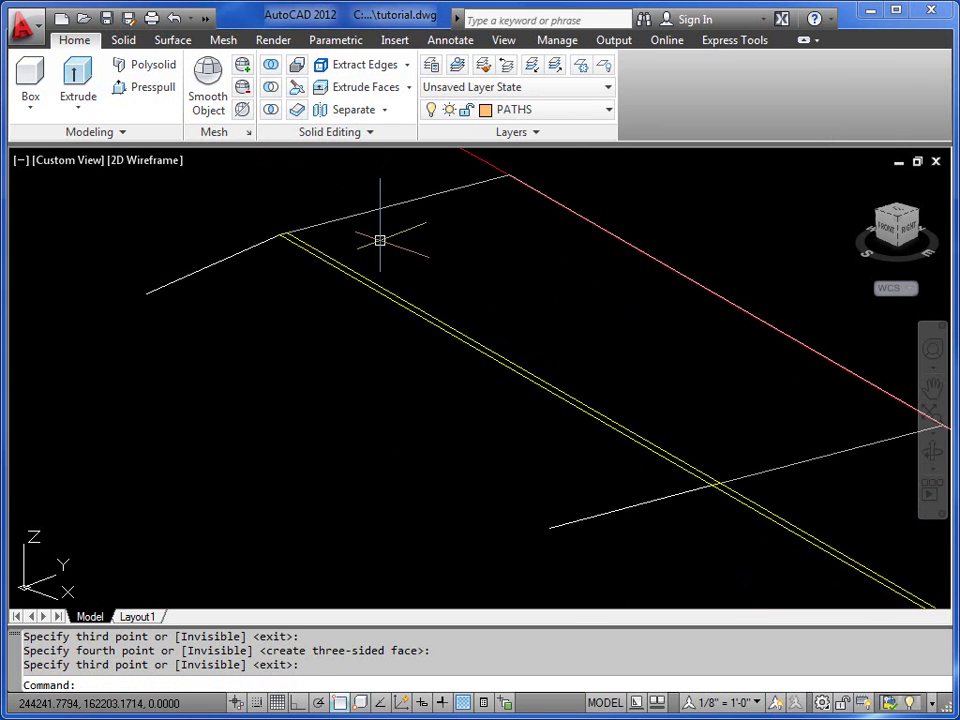
type("3f")
key("Return")
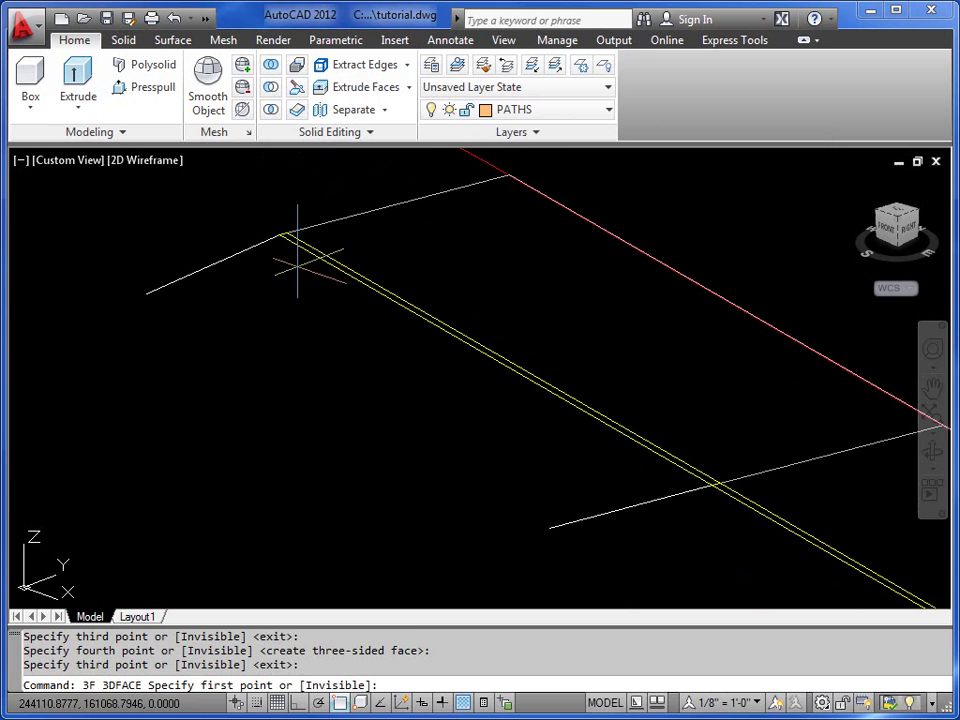
left_click(146, 292)
left_click(281, 234)
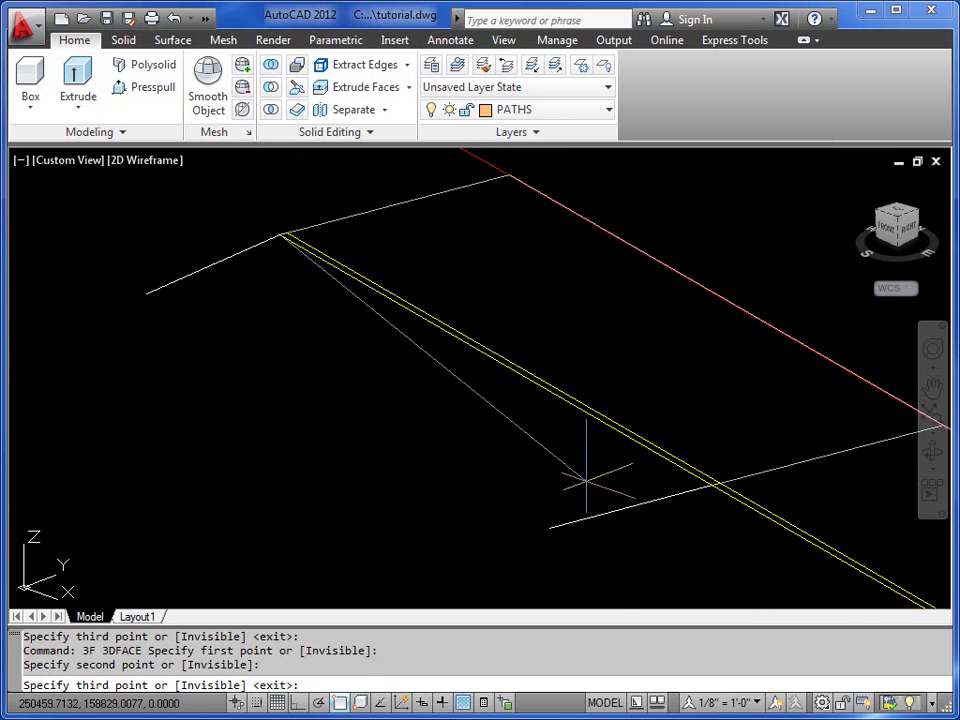
left_click(698, 487)
left_click(551, 527)
Continue the footpath 3D faces along the kerb for the next three sections
middle_click_drag(551, 527, 779, 424)
left_click(580, 461)
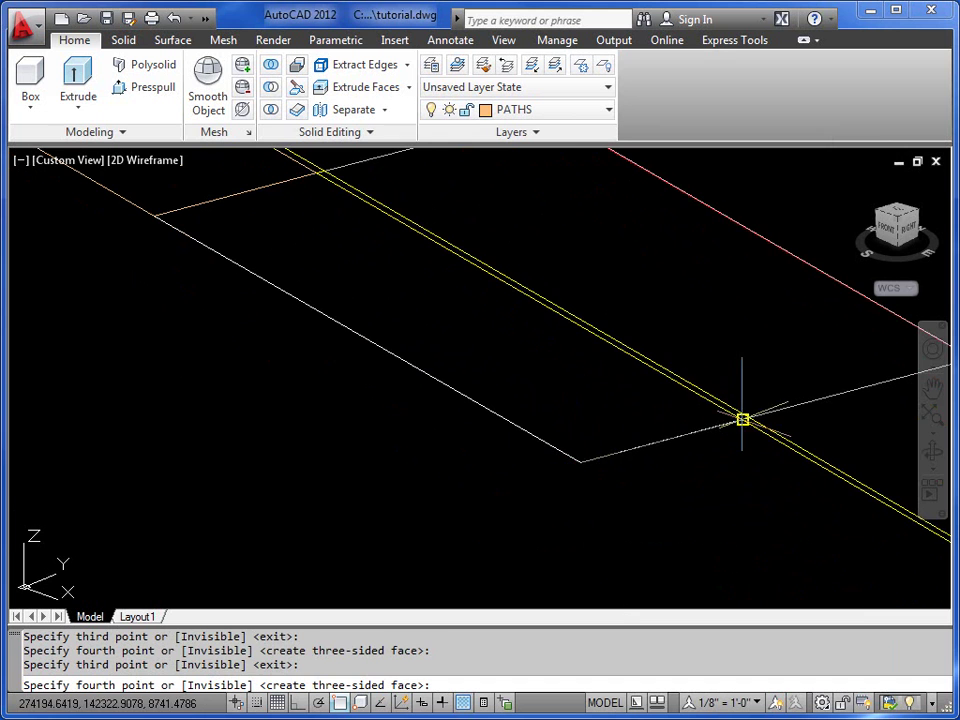
left_click(744, 420)
middle_click_drag(791, 500, 726, 500)
left_click(677, 418)
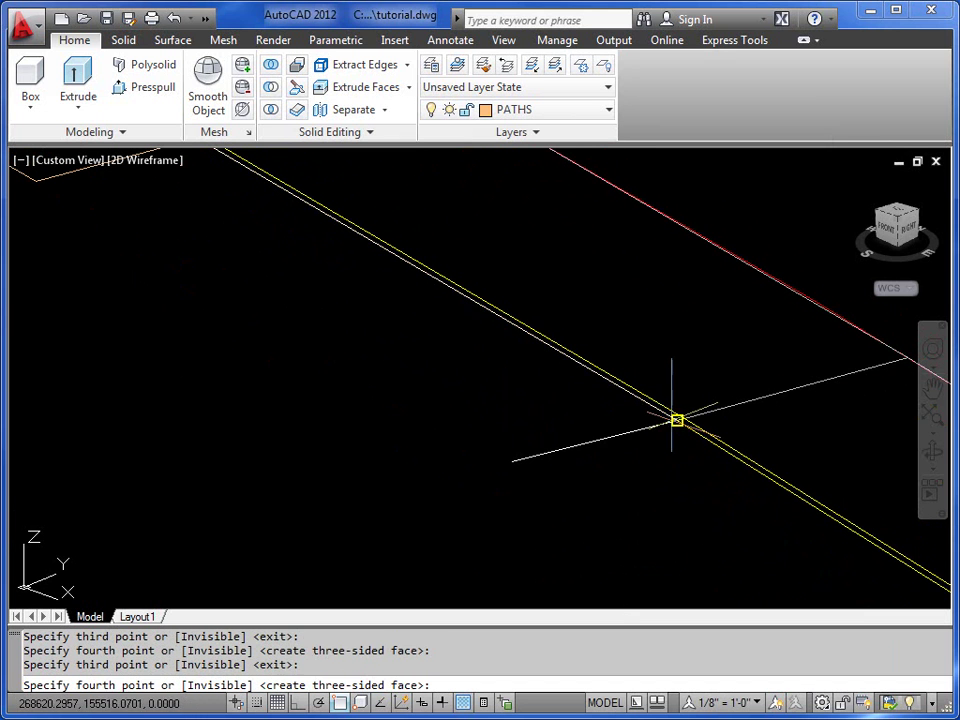
left_click(512, 461)
middle_click_drag(510, 459, 580, 460)
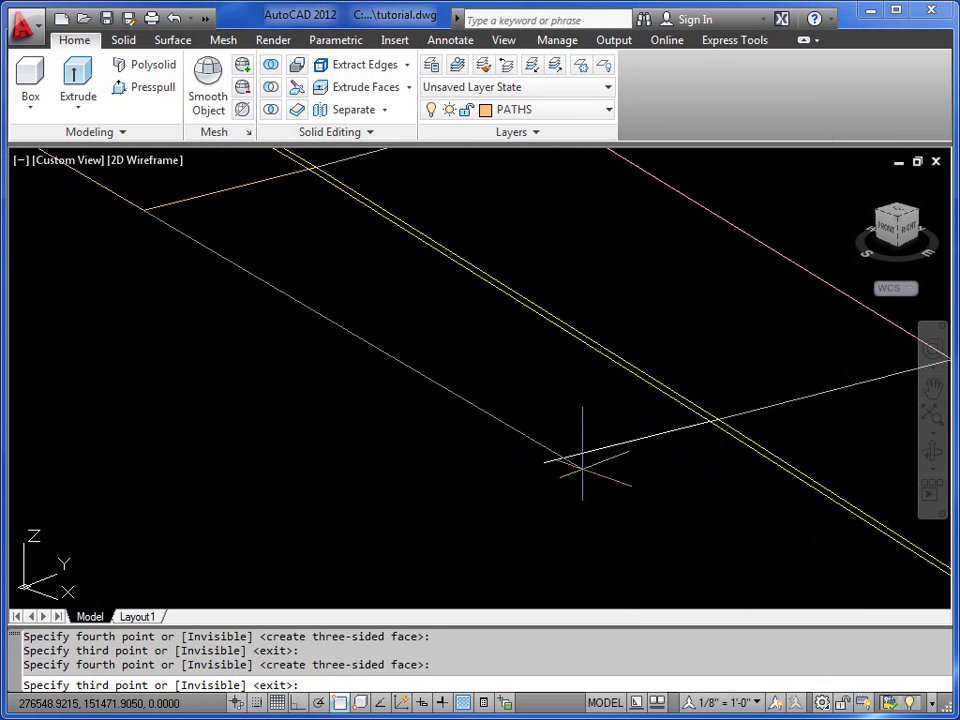
left_click(544, 462)
left_click(710, 421)
Add the last two footpath faces up to the kerb line's end and end the command
middle_click_drag(410, 288, 334, 291)
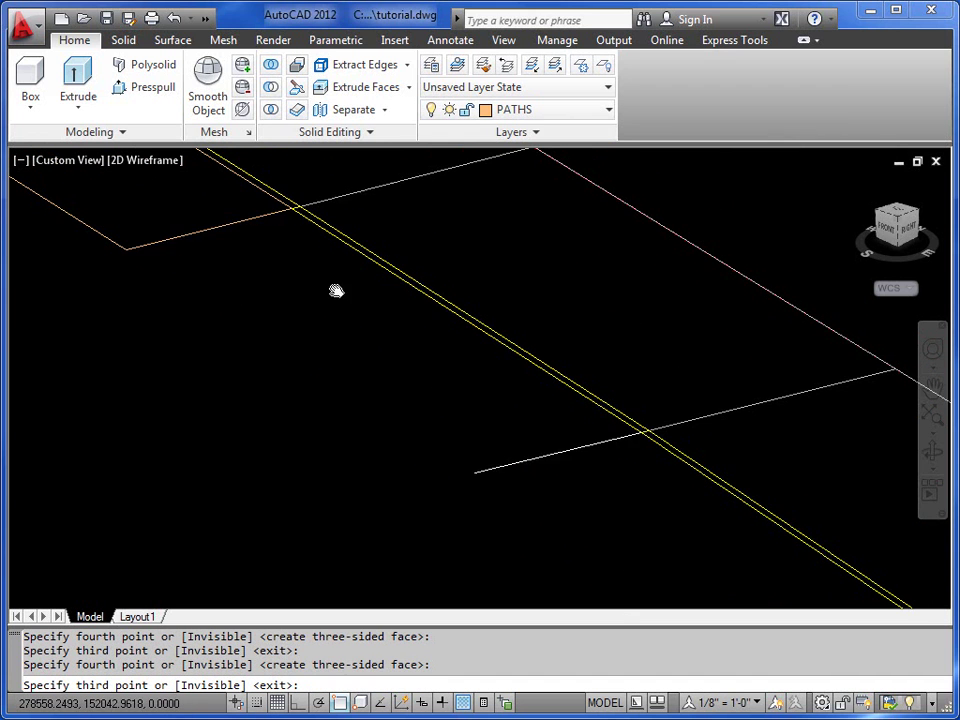
left_click(634, 429)
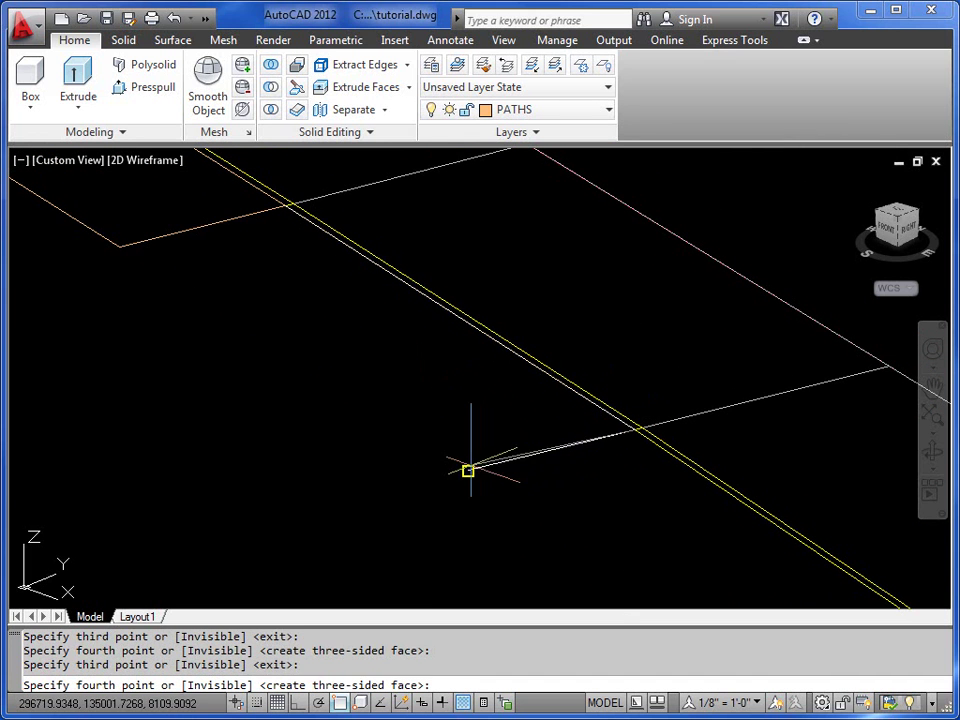
left_click(468, 470)
middle_click_drag(468, 470, 476, 369)
left_click(507, 460)
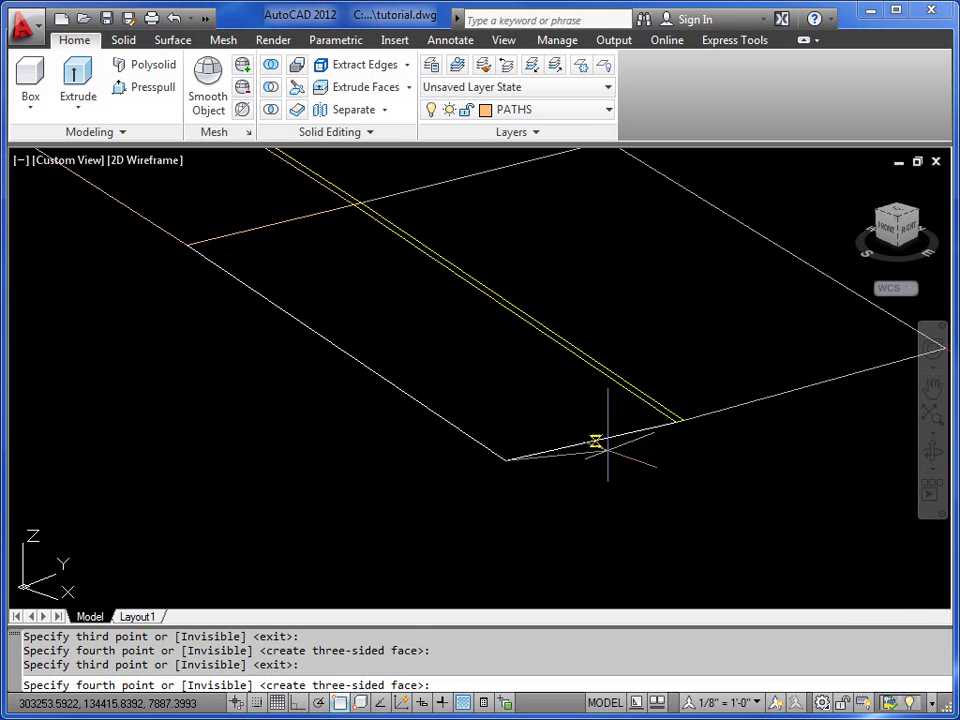
left_click(675, 421)
key("Return")
scroll(525, 379, "down", 3)
scroll(483, 400, "up", 2)
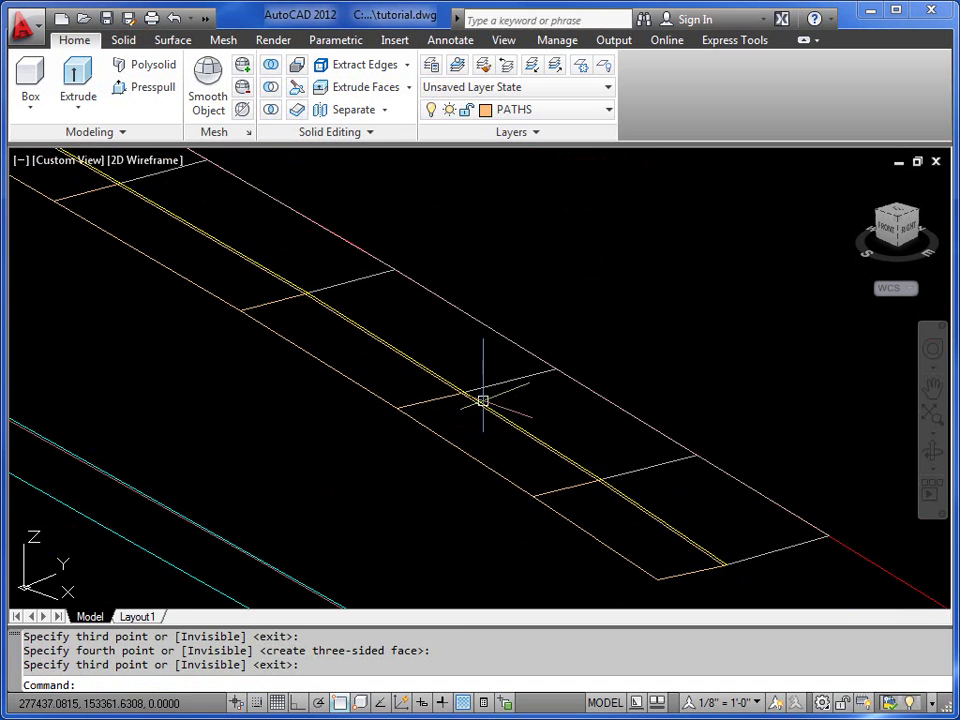
scroll(483, 400, "down", 1)
scroll(433, 343, "down", 1)
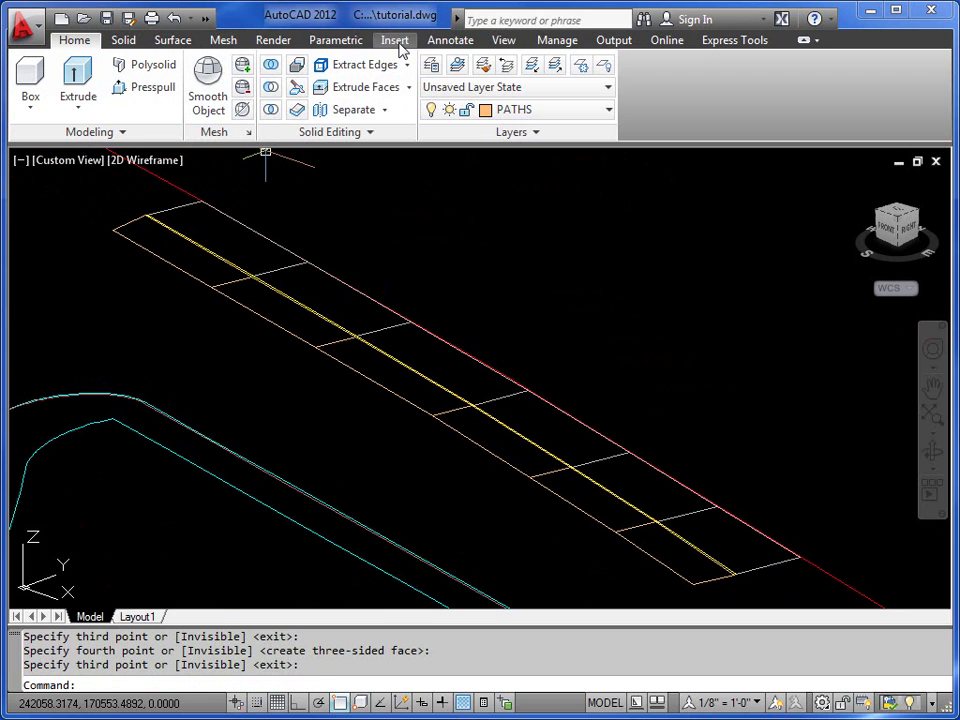
Switch the viewport to the Shaded visual style
left_click(508, 44)
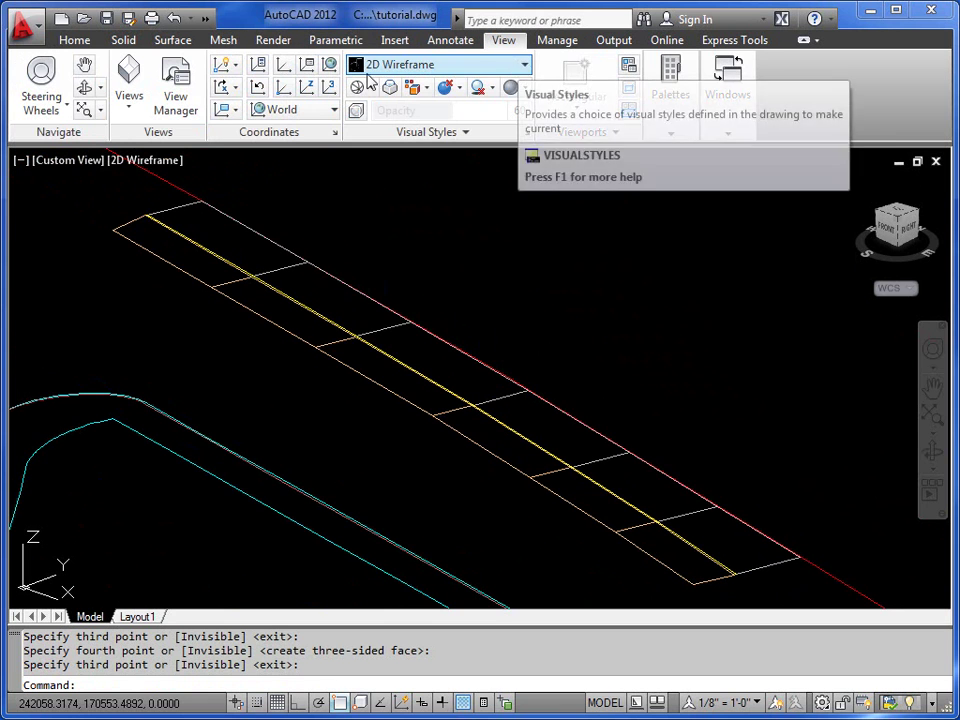
left_click(148, 162)
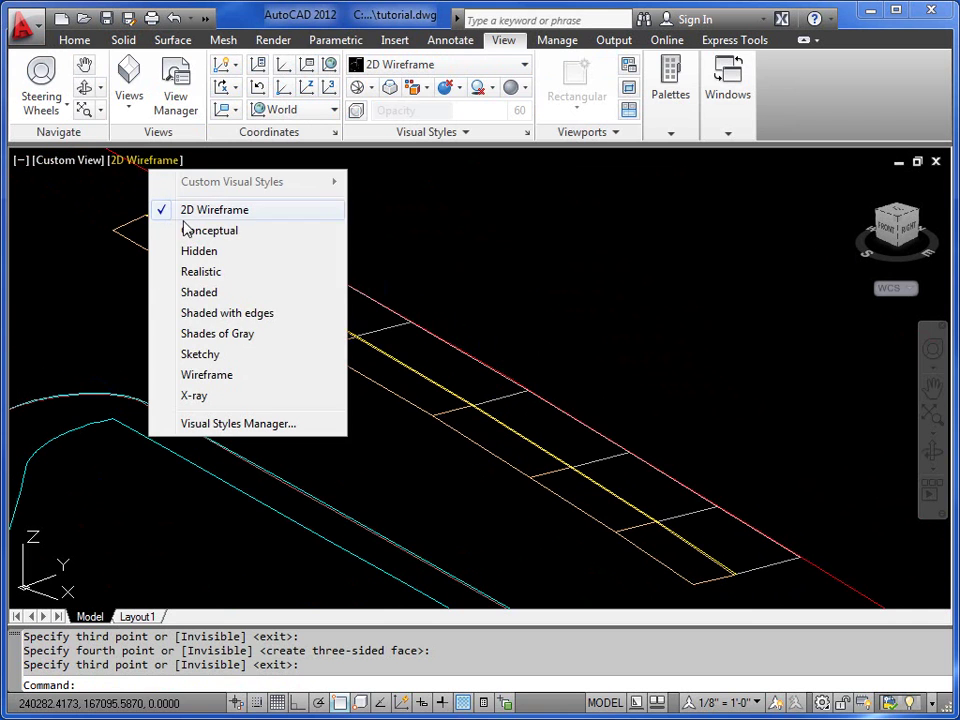
left_click(205, 293)
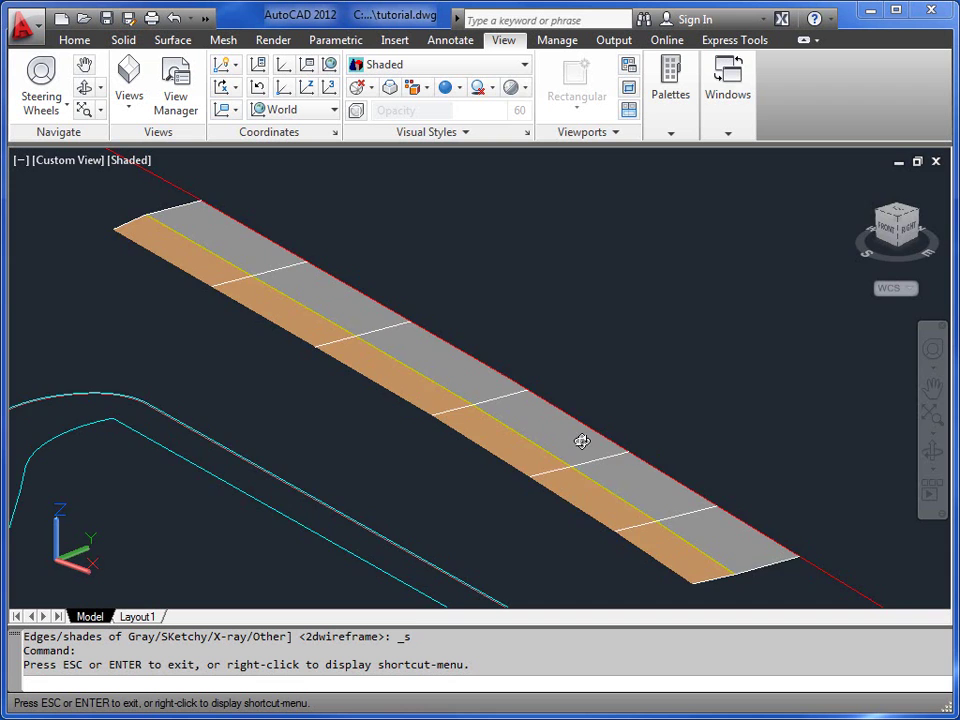
Orbit the model to view the road, kerb and path strips from the side, then exit orbit
left_click_drag(582, 441, 463, 405)
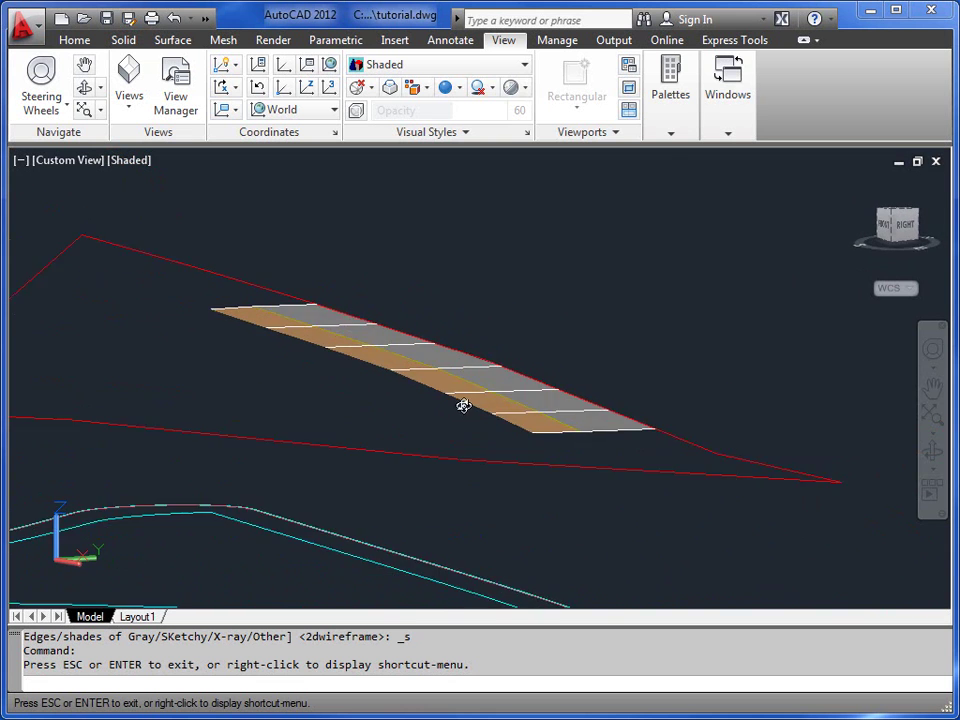
scroll(463, 405, "up", 5)
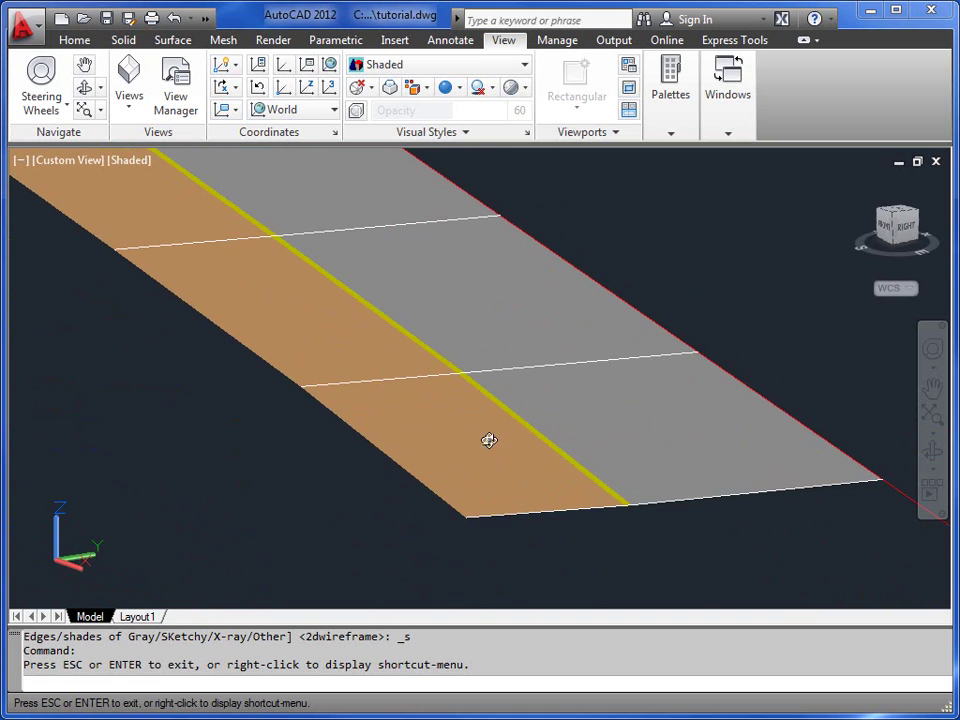
left_click_drag(489, 440, 454, 343)
right_click(454, 343)
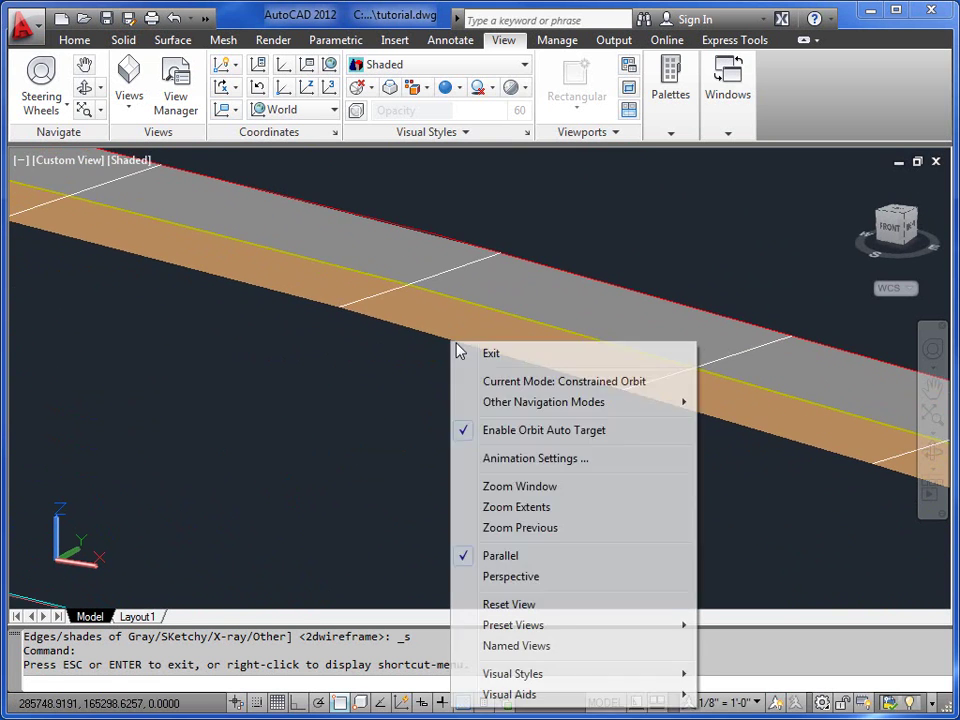
left_click(462, 352)
left_click(128, 160)
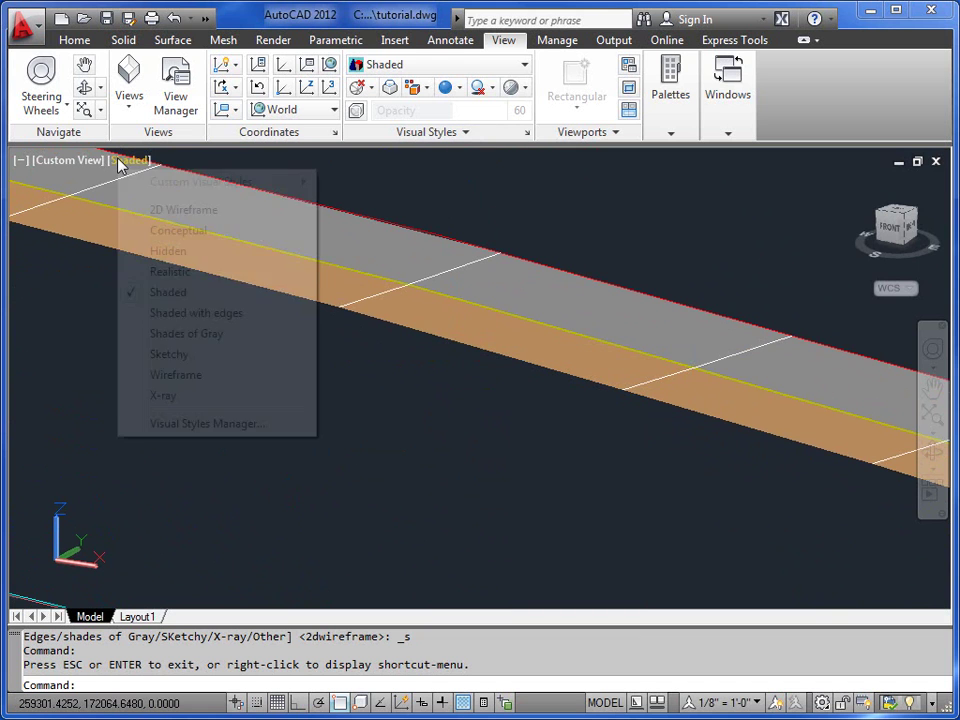
Return to 2D Wireframe and show a top-down PLAN view zoomed toward the path corner
left_click(165, 211)
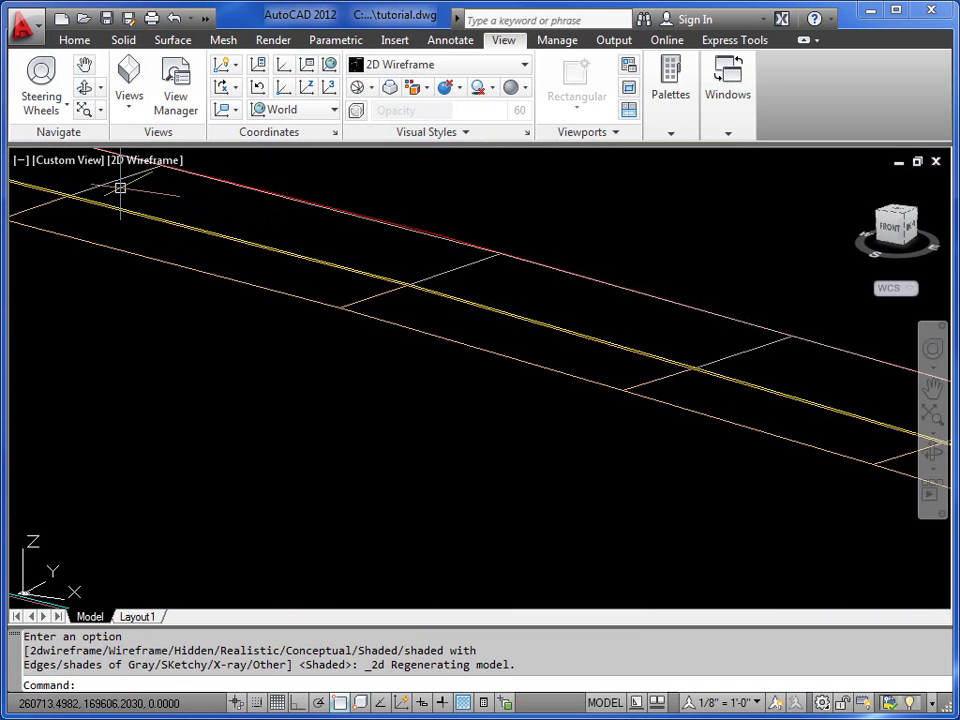
left_click(74, 42)
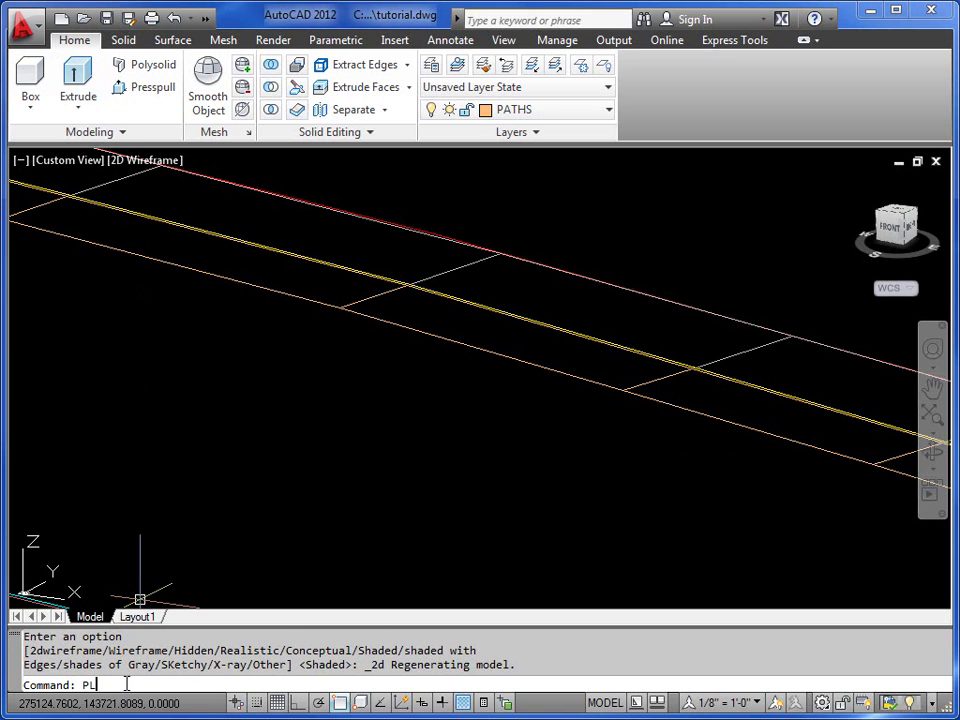
type("AN")
key("Return")
key("Return")
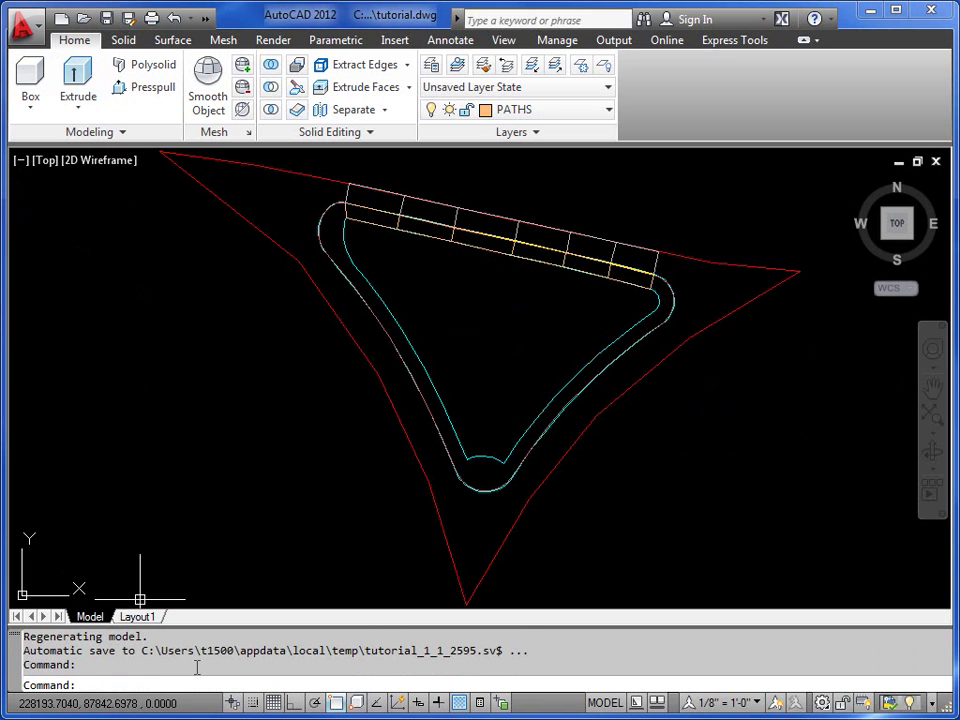
scroll(285, 360, "up", 5)
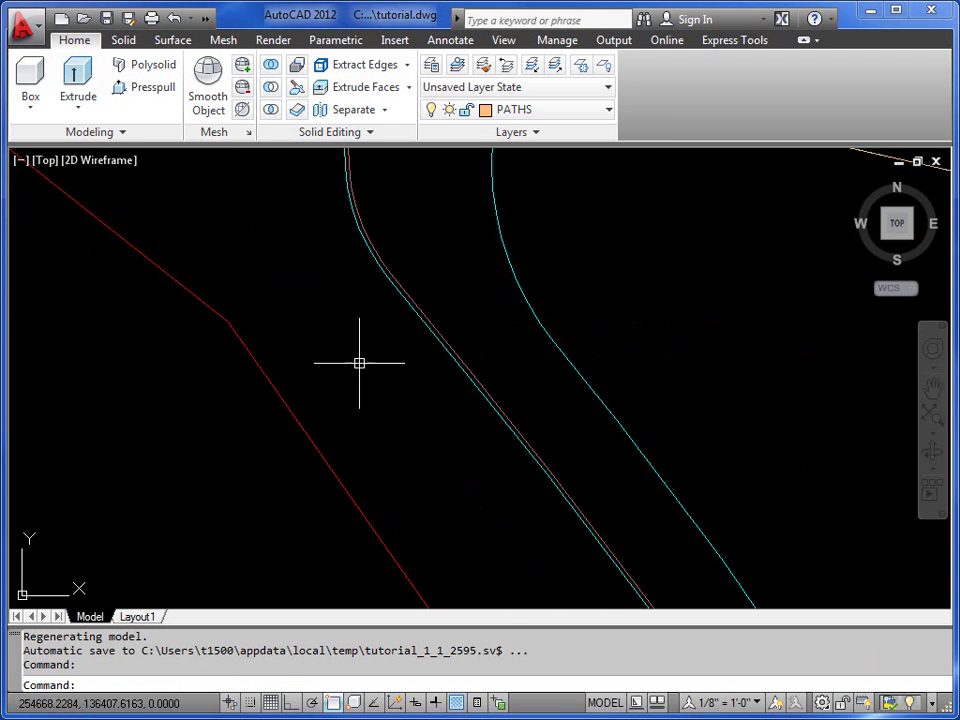
Make layer 0 current and start a polyline with PL
left_click(576, 112)
scroll(612, 148, "up", 3)
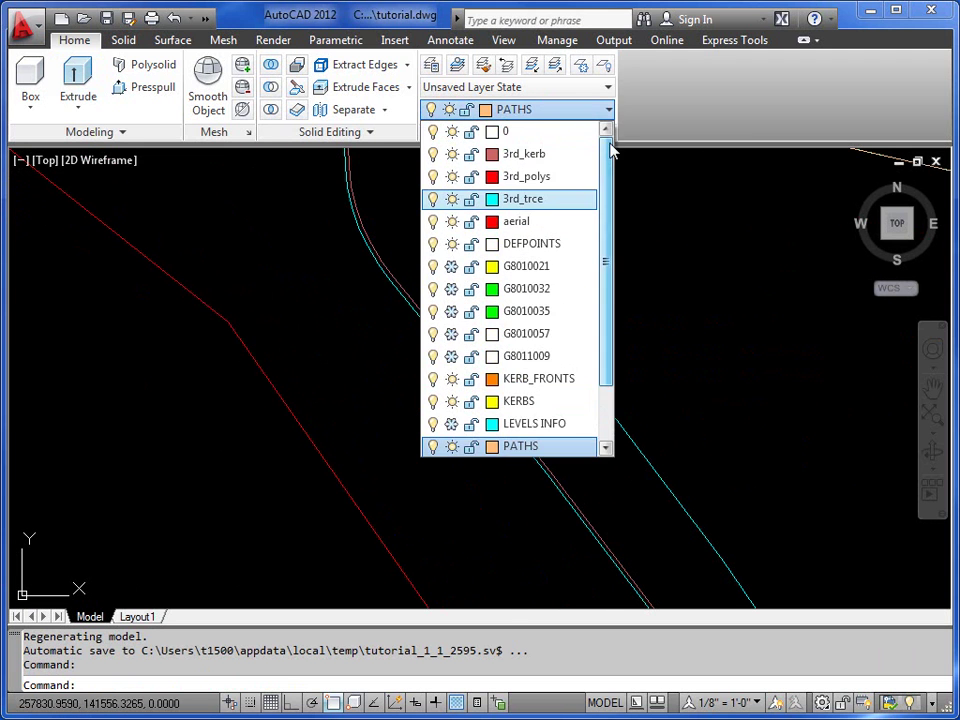
left_click(528, 133)
type("PL")
key("Return")
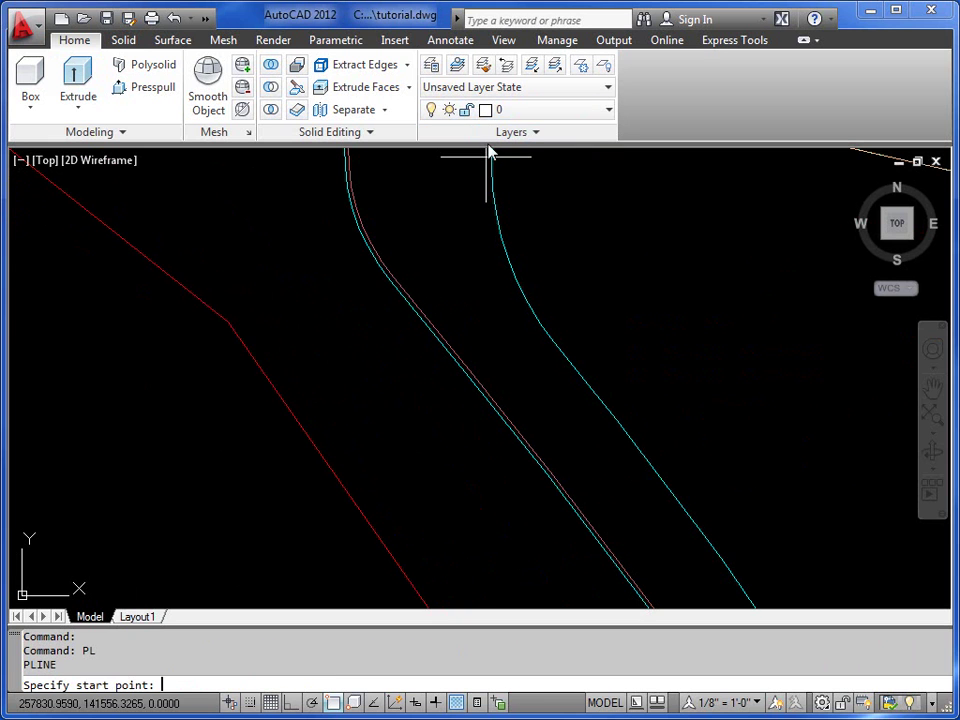
Draw the first construction polyline from the red boundary via the kerb line to the cyan edge
middle_click_drag(420, 320, 370, 292)
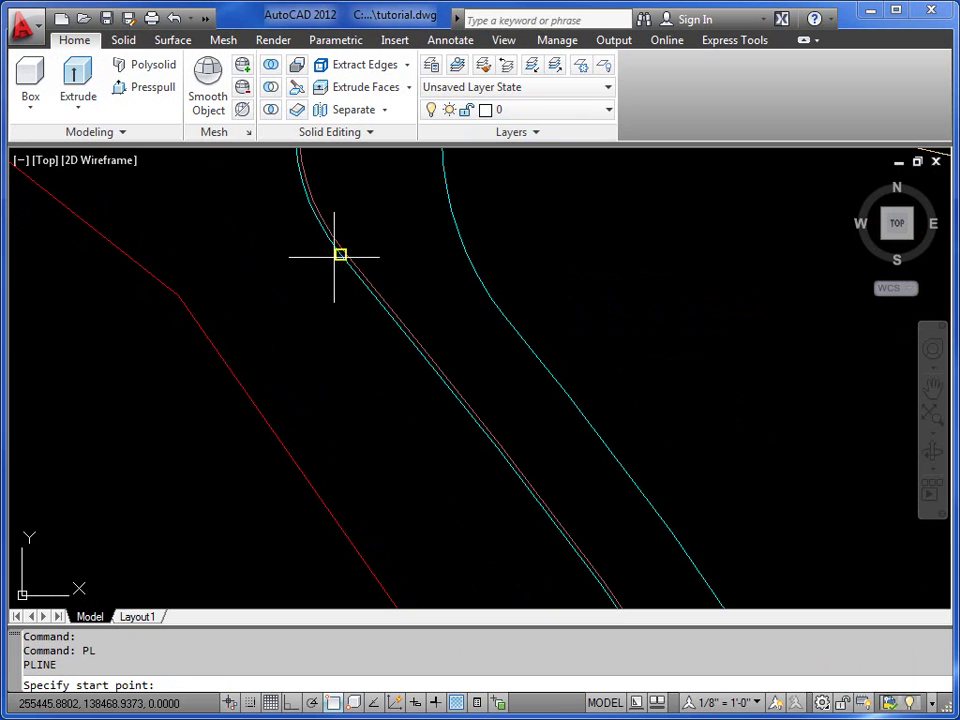
left_click(206, 335)
left_click(340, 255)
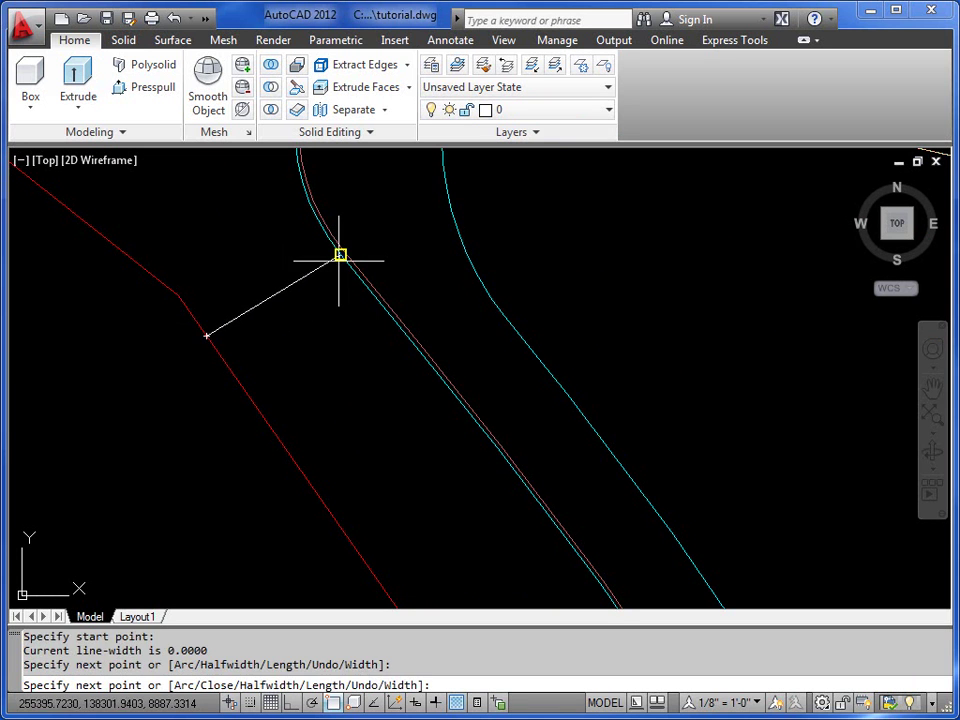
scroll(421, 237, "up", 4)
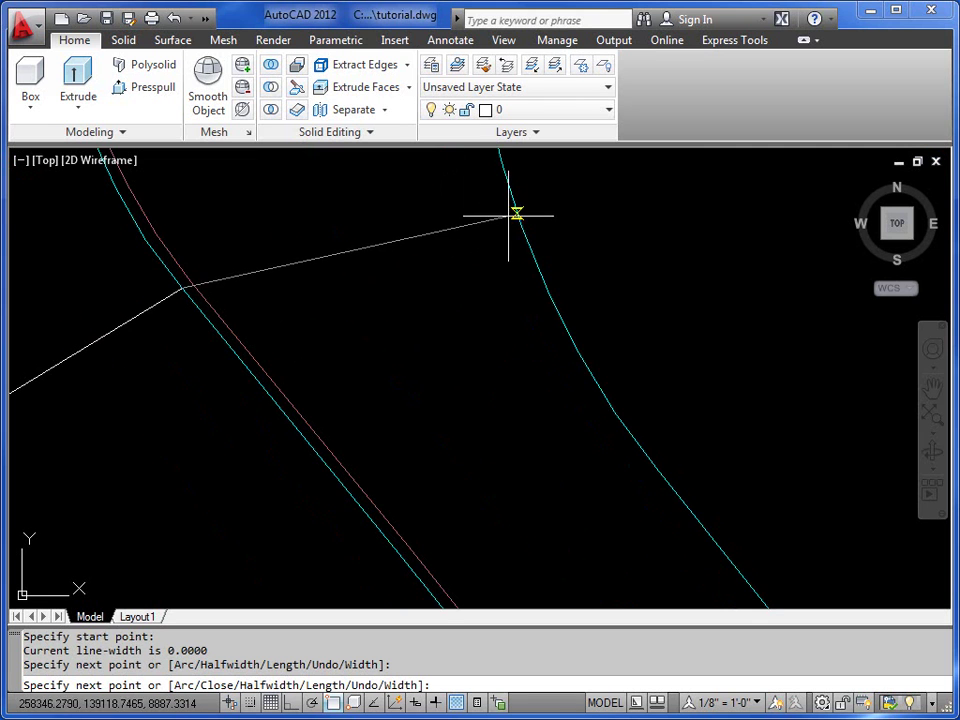
scroll(230, 276, "up", 3)
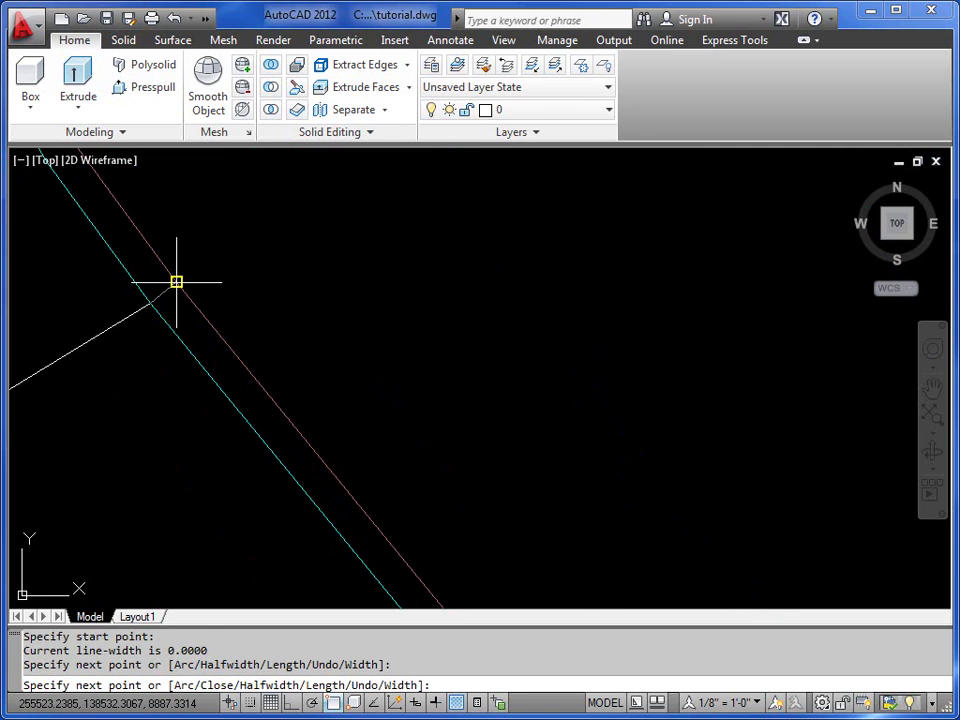
left_click(176, 282)
scroll(328, 328, "down", 3)
scroll(368, 296, "up", 1)
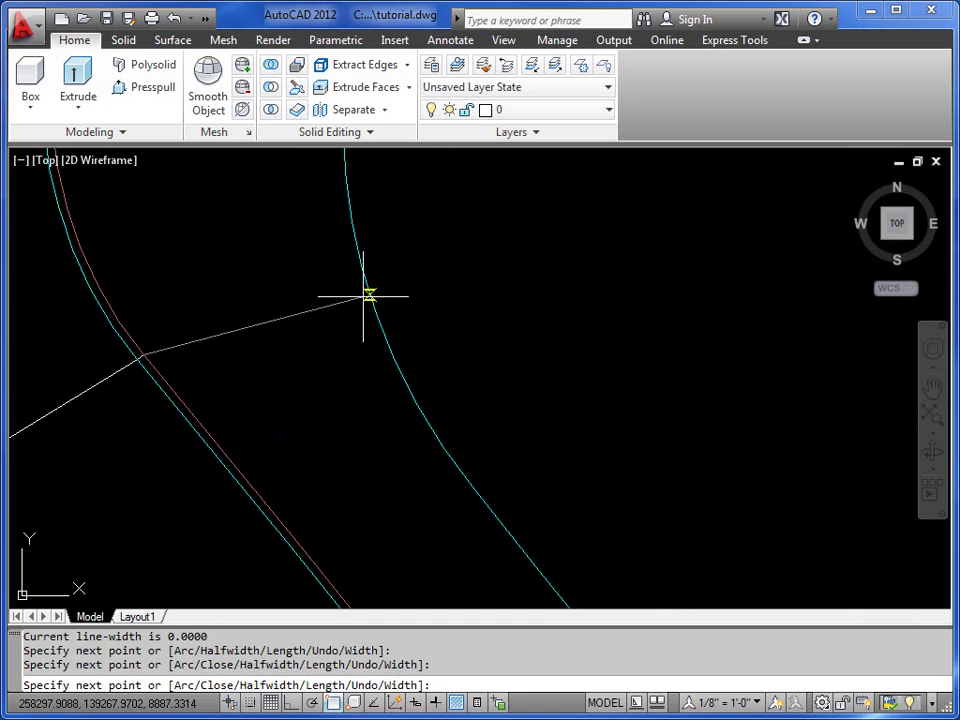
left_click(369, 295)
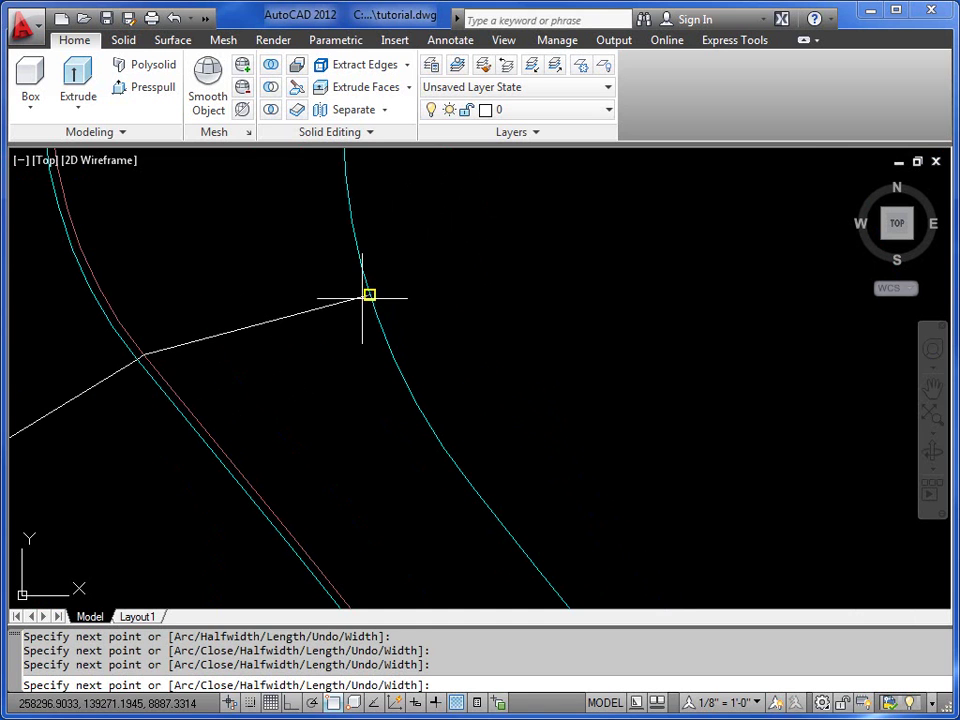
key("Return")
scroll(373, 407, "down", 4)
middle_click_drag(387, 449, 332, 368)
key("Return")
Draw a second polyline from the red boundary through the kerb line to the far cyan edge
left_click(336, 197)
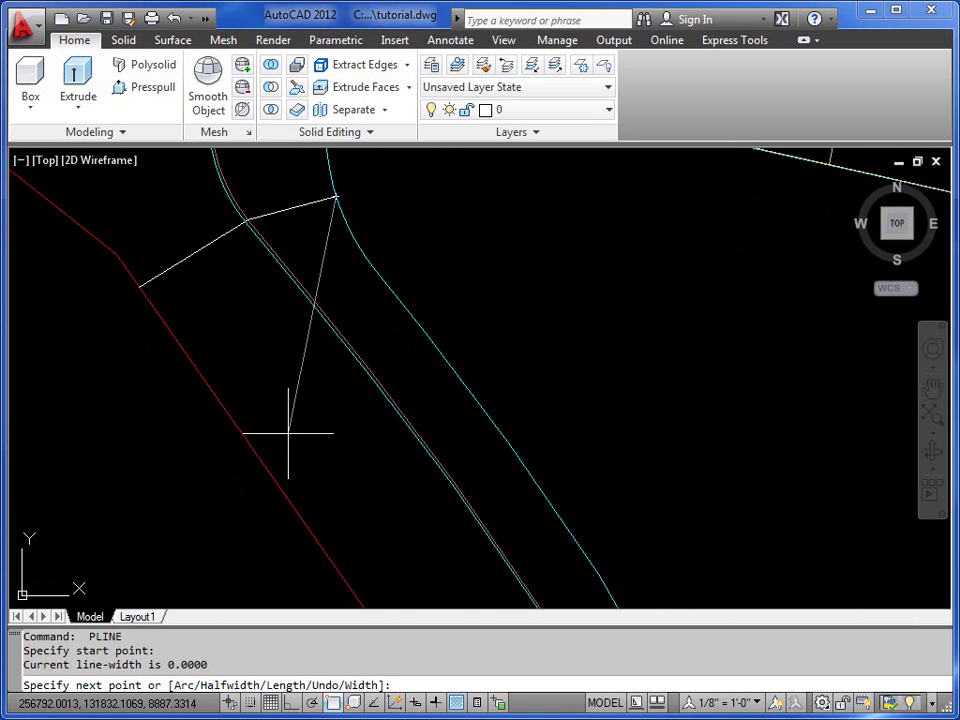
key("Return")
key("Return")
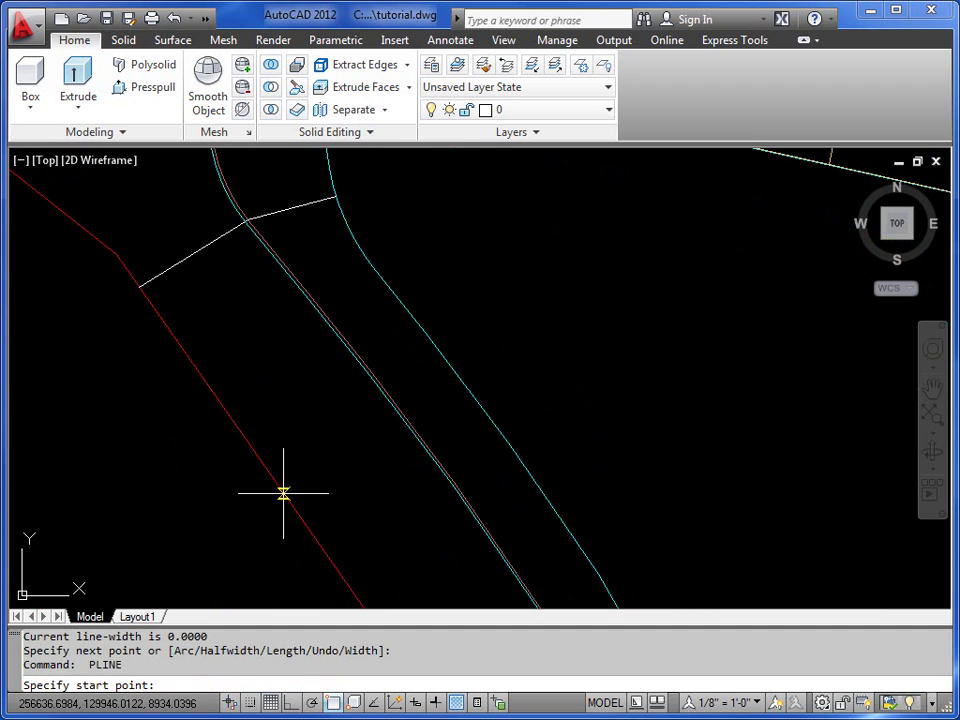
left_click(251, 443)
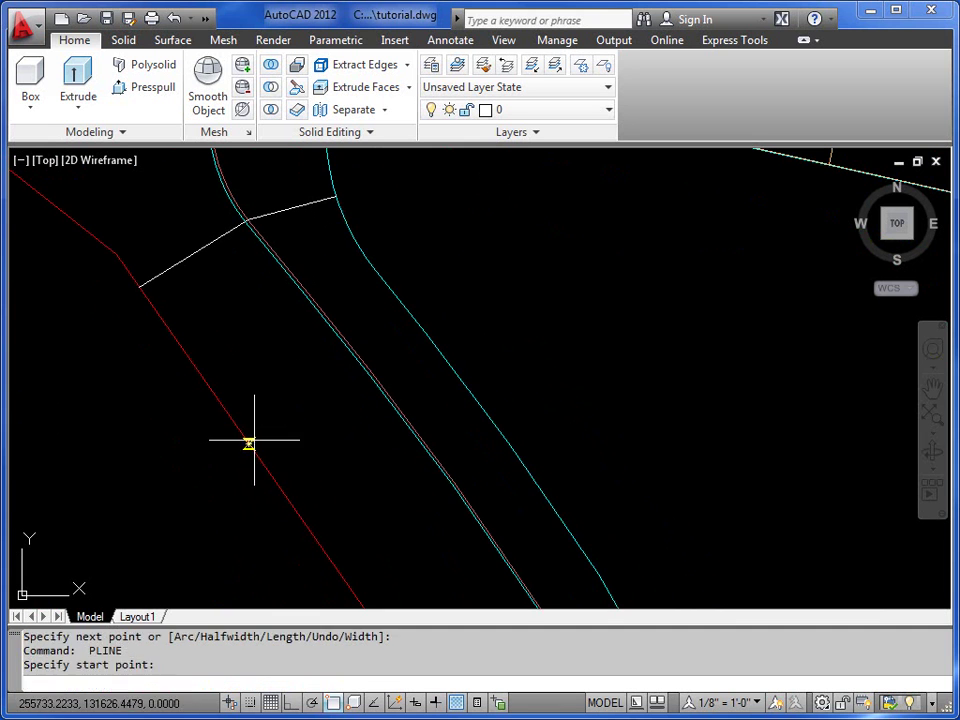
scroll(360, 385, "up", 4)
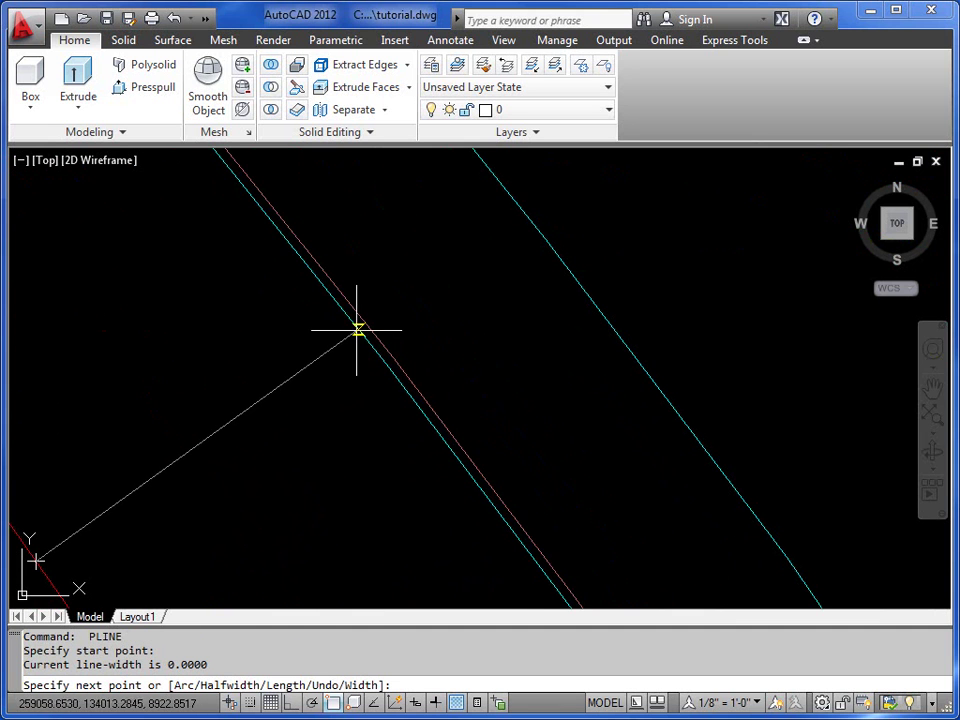
left_click(358, 329)
scroll(358, 329, "up", 2)
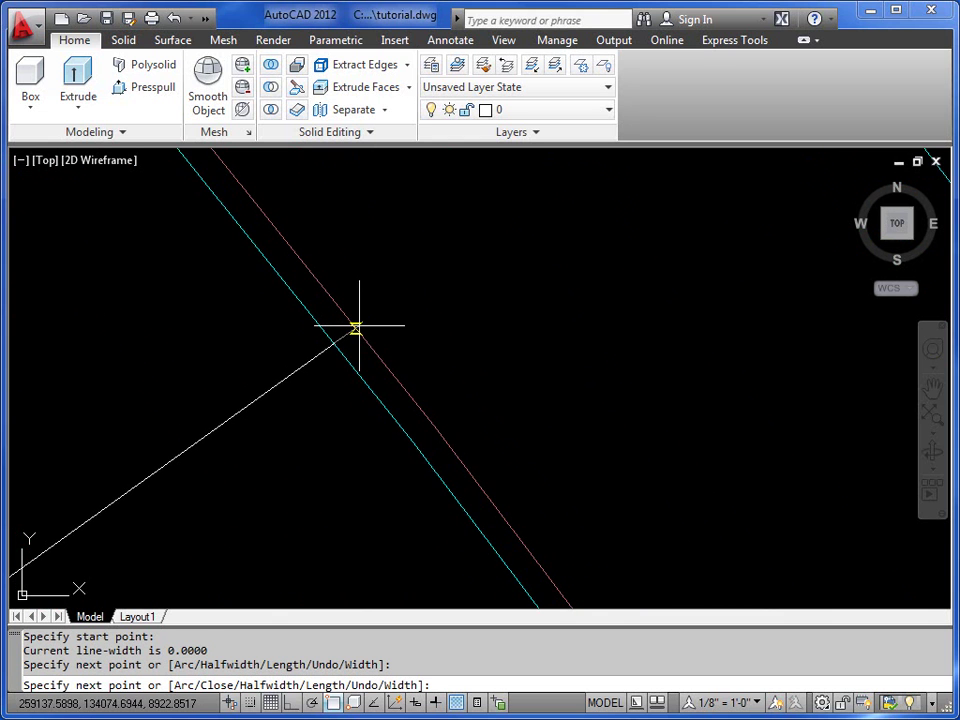
left_click(358, 329)
scroll(262, 521, "down", 2)
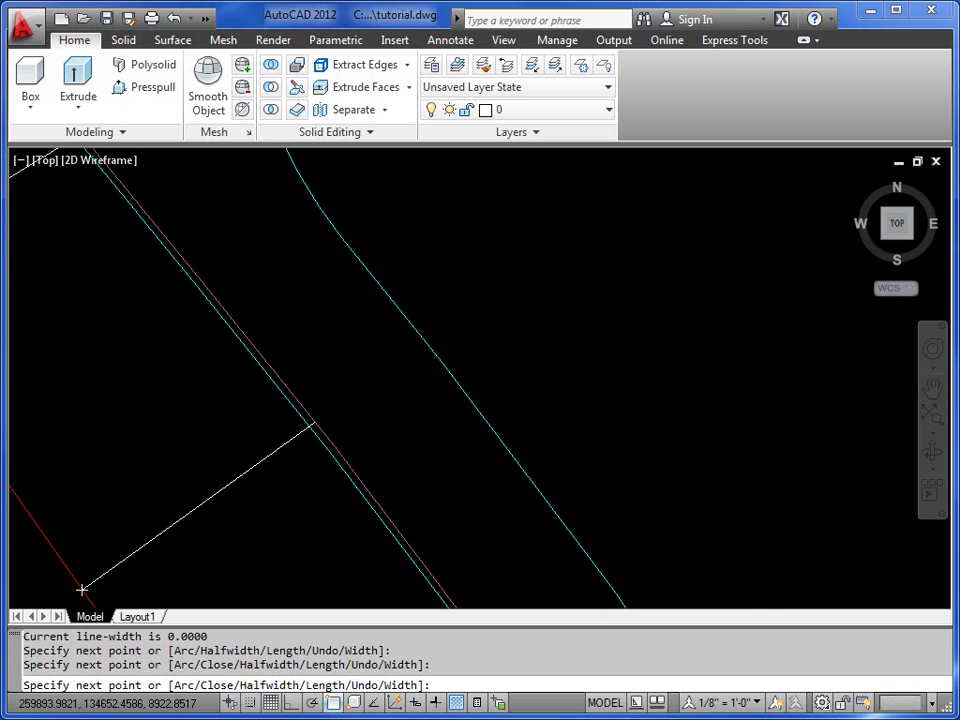
left_click(428, 343)
key("Return")
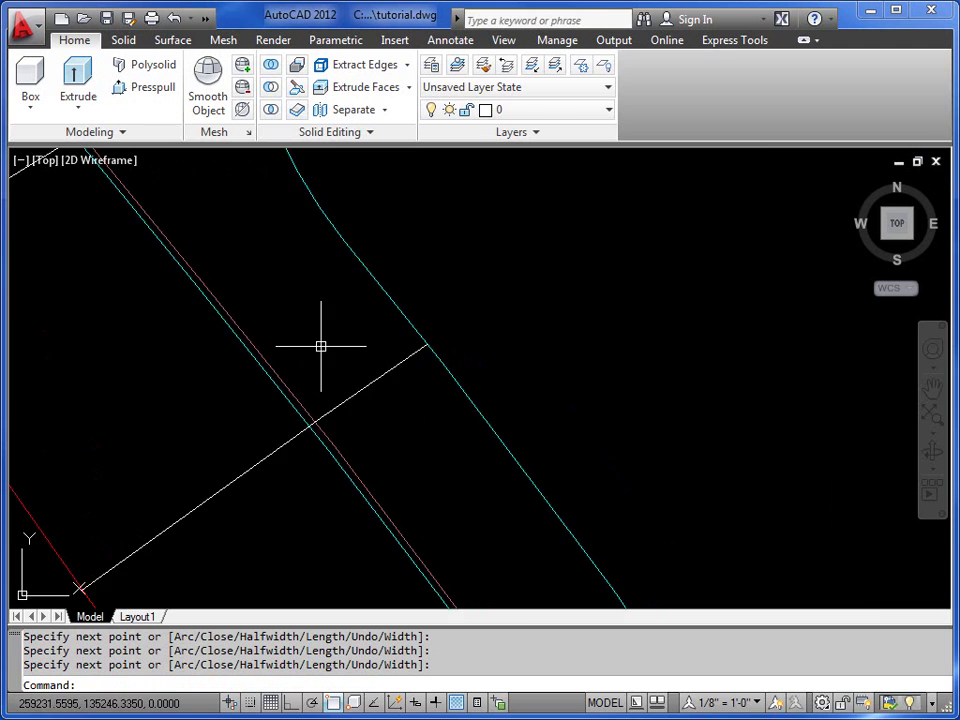
scroll(310, 345, "down", 2)
middle_click_drag(298, 347, 348, 381)
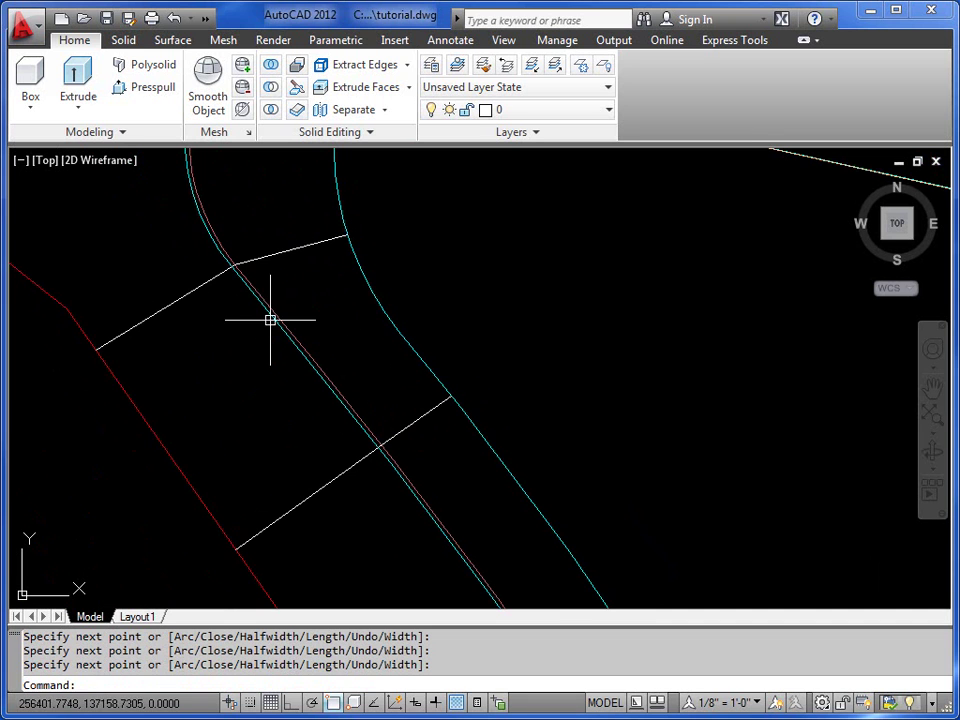
key("Return")
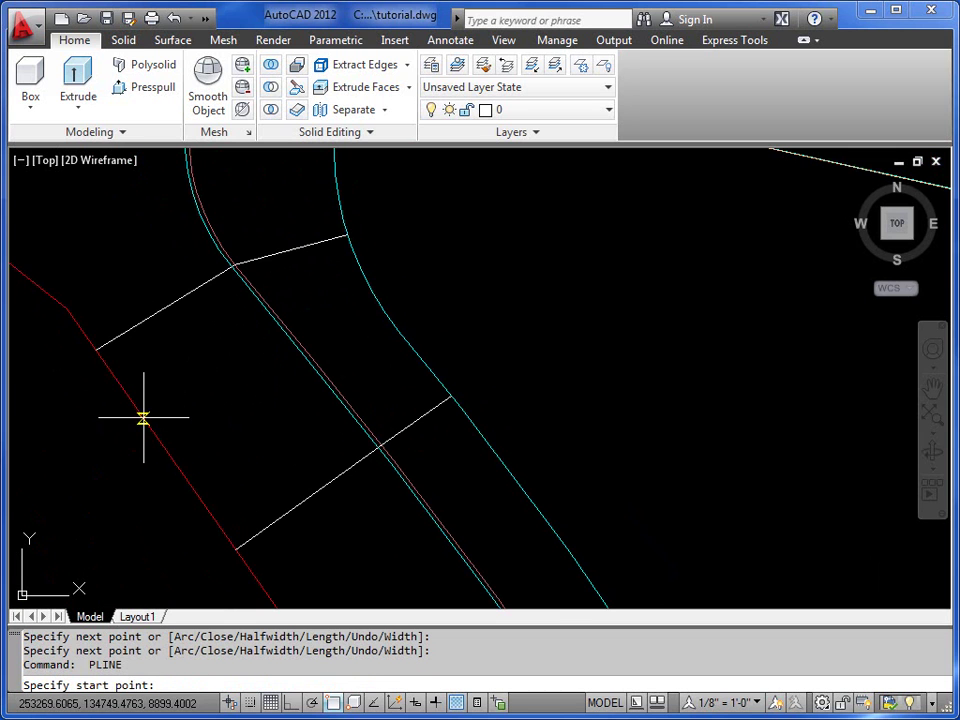
Draw two more polylines from the red boundary to the cyan path edge between the existing ones
left_click(142, 415)
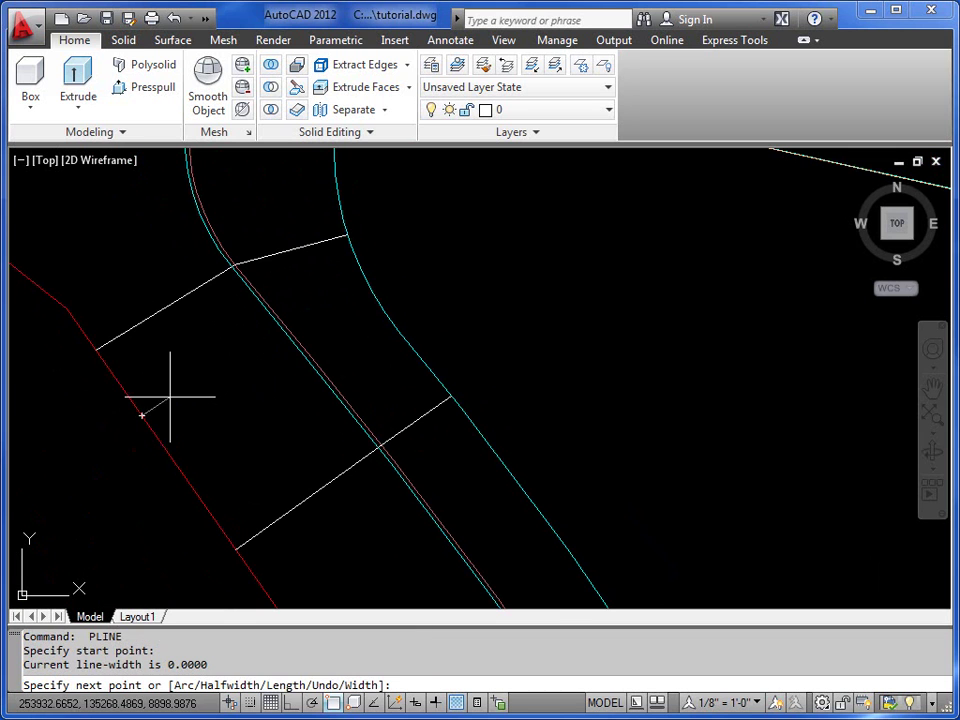
left_click(371, 292)
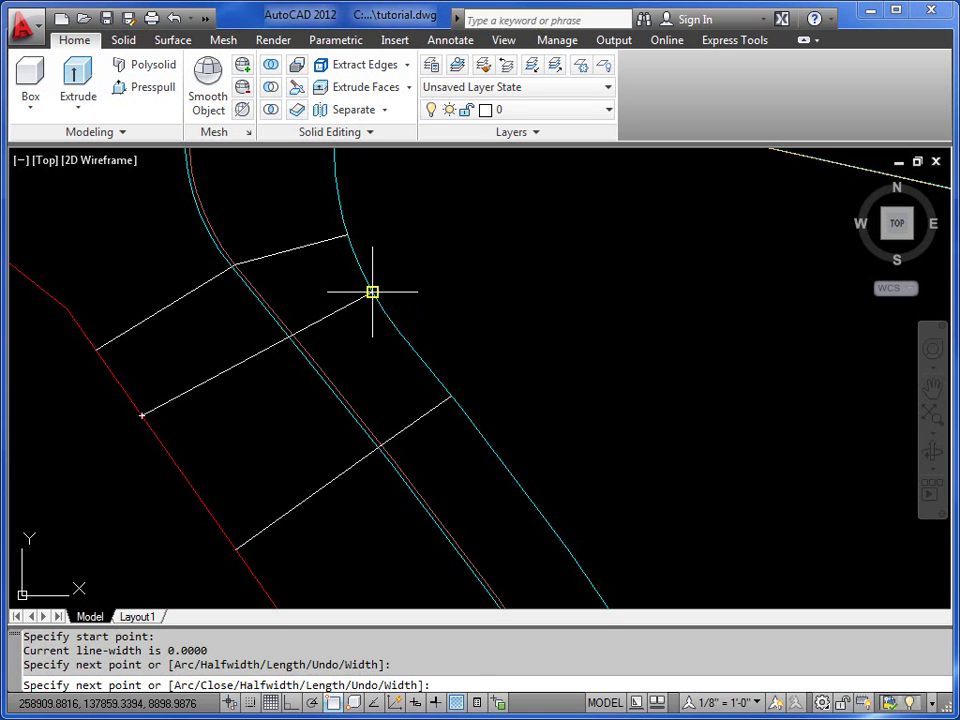
key("Return")
key("Return")
left_click(193, 490)
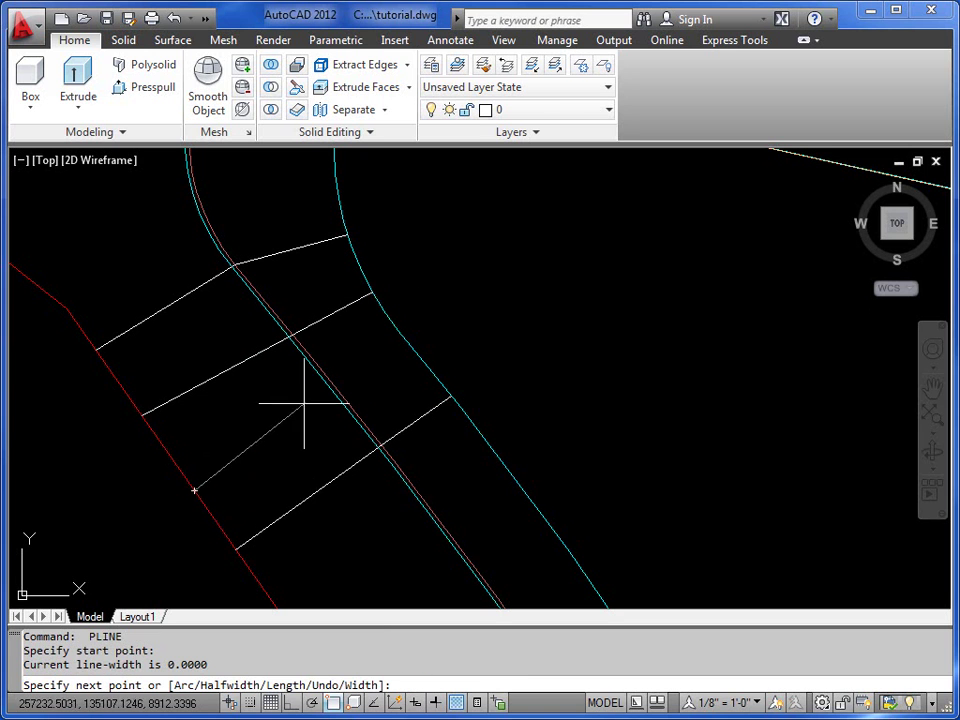
left_click(409, 343)
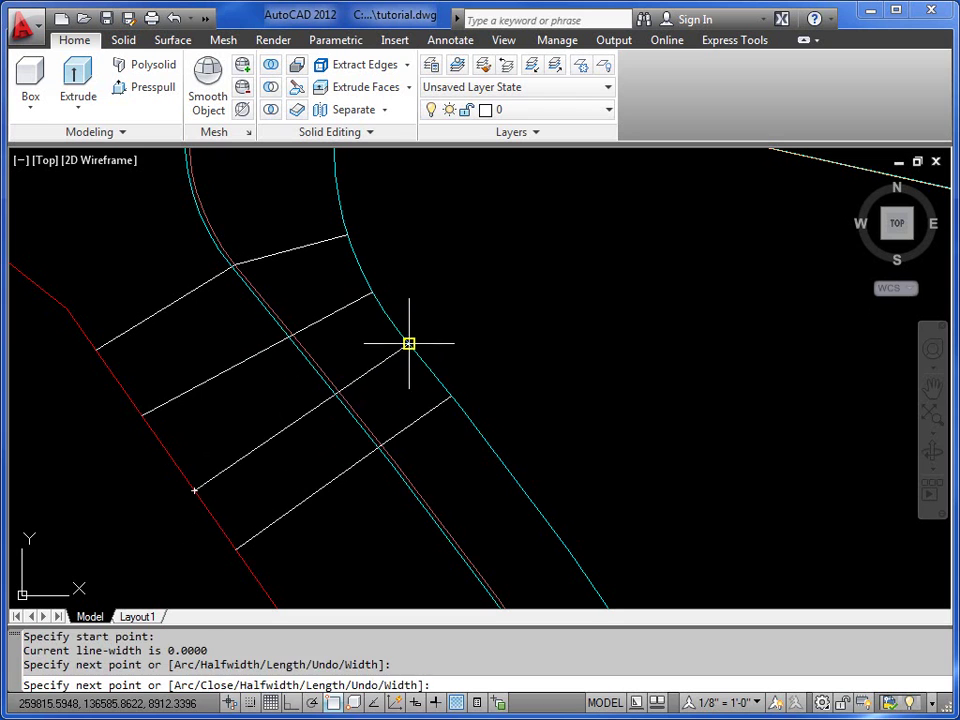
key("Return")
left_click(933, 453)
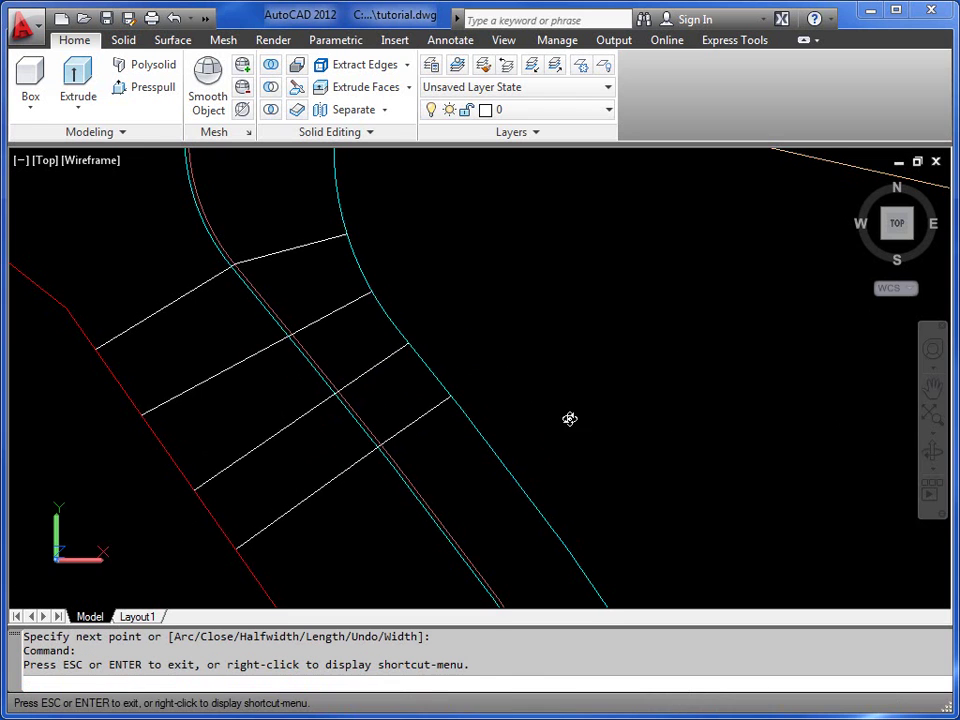
Orbit the model to check the new lines in 3D, then exit orbit
left_click_drag(570, 420, 418, 302)
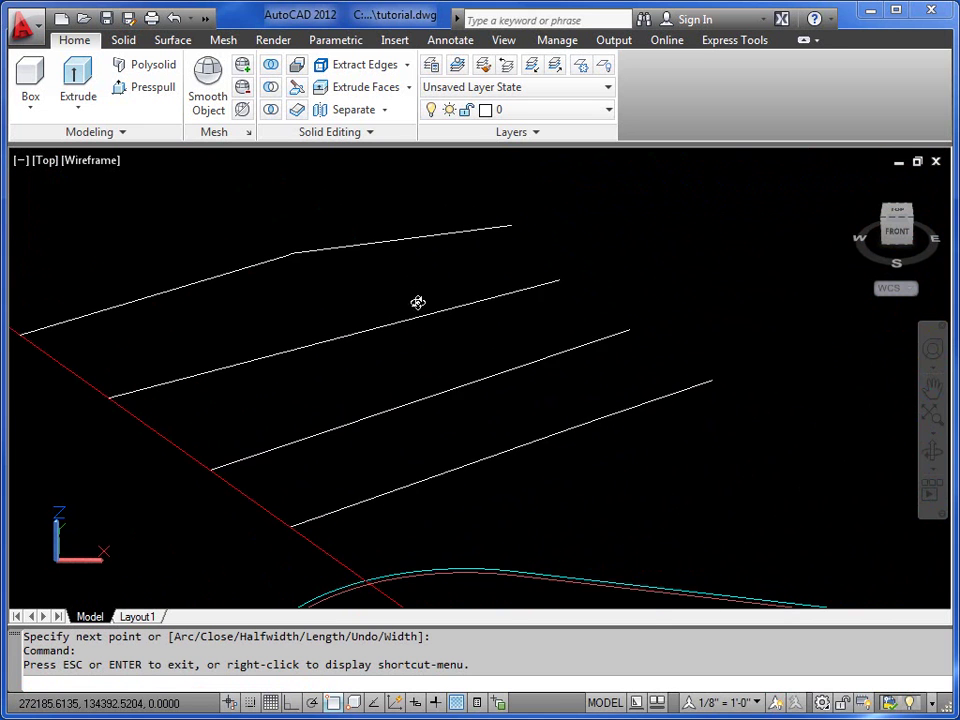
right_click(416, 290)
left_click(432, 296)
Make ROADS current and draw one four-cornered 3D face across the road strip with 3F
left_click(605, 113)
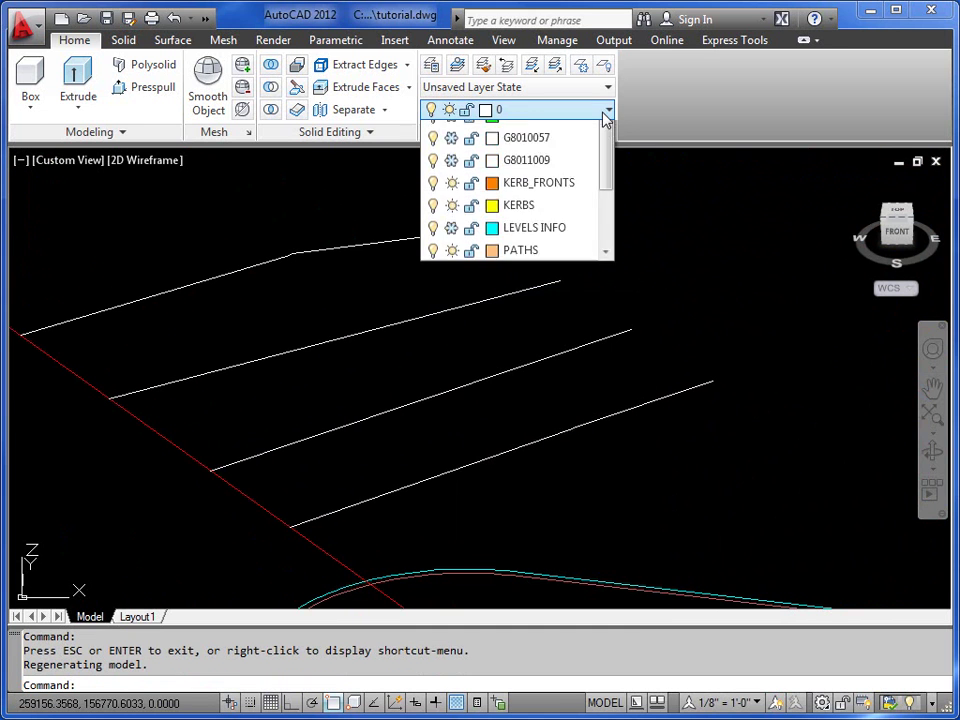
scroll(510, 402, "down", 1)
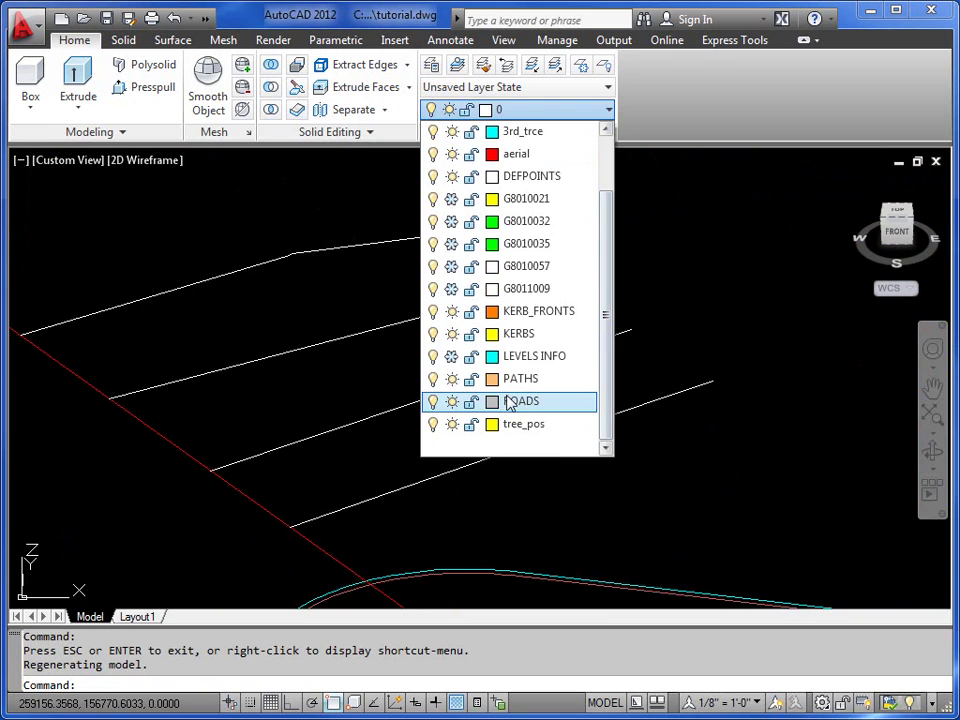
left_click(519, 404)
type("3")
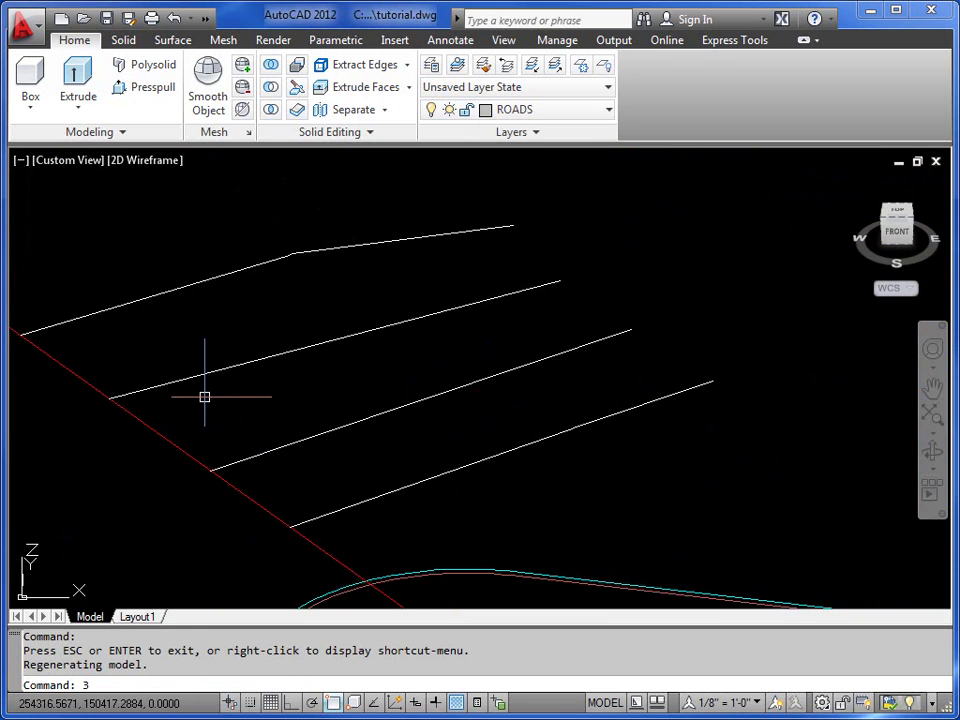
type("f")
key("Return")
left_click(21, 332)
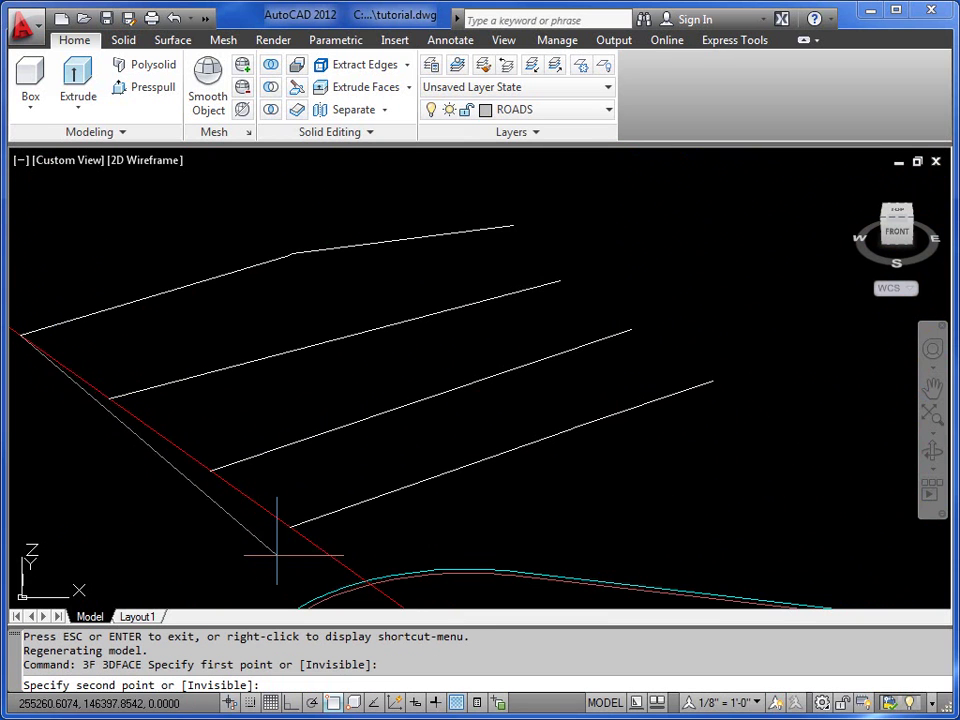
left_click(290, 525)
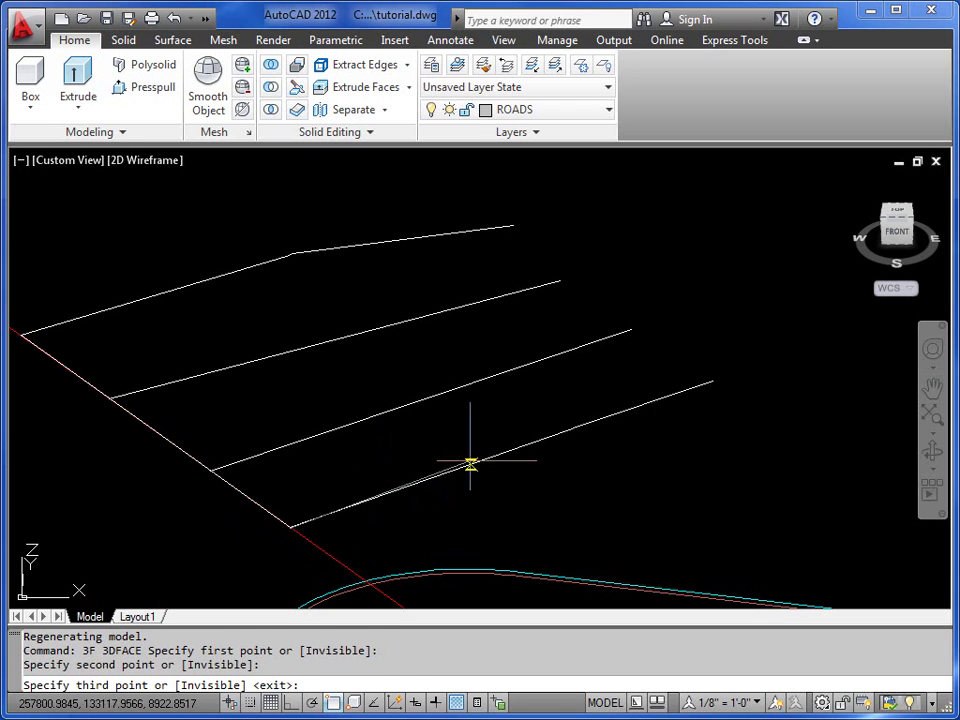
left_click(505, 446)
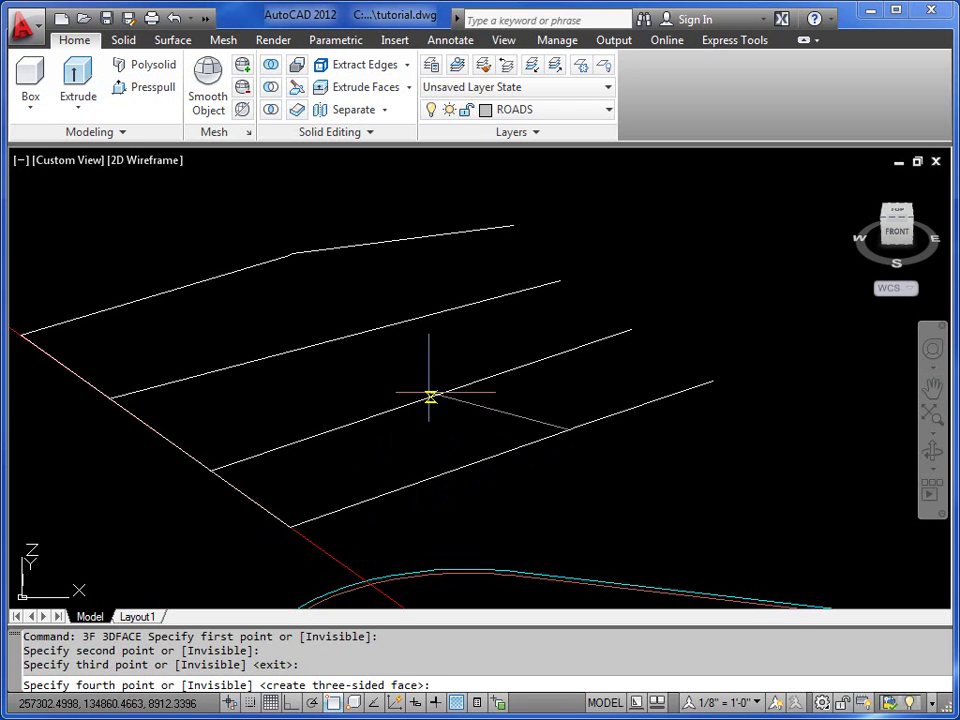
left_click(232, 272)
key("Return")
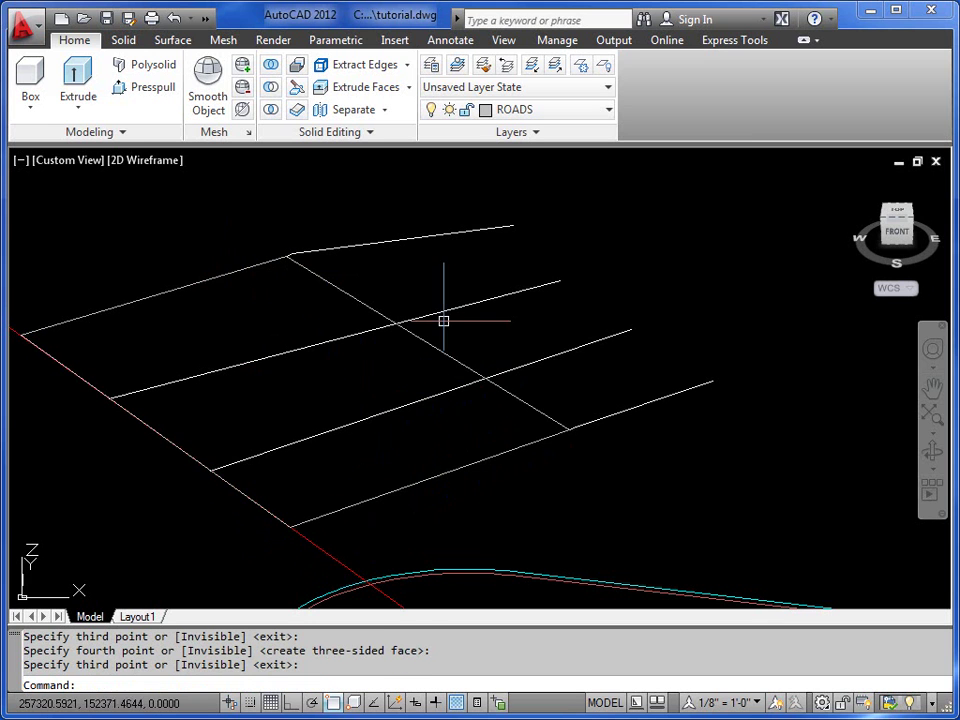
Make KERBS current and draw a narrow kerb 3D face along the road face's far edge
left_click(595, 115)
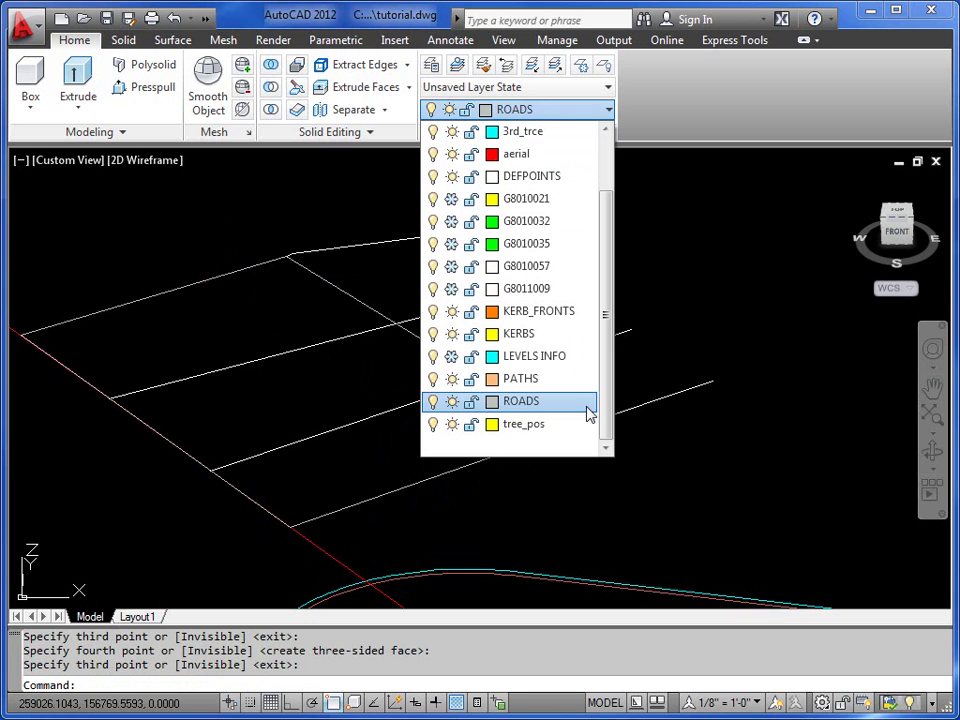
left_click(458, 333)
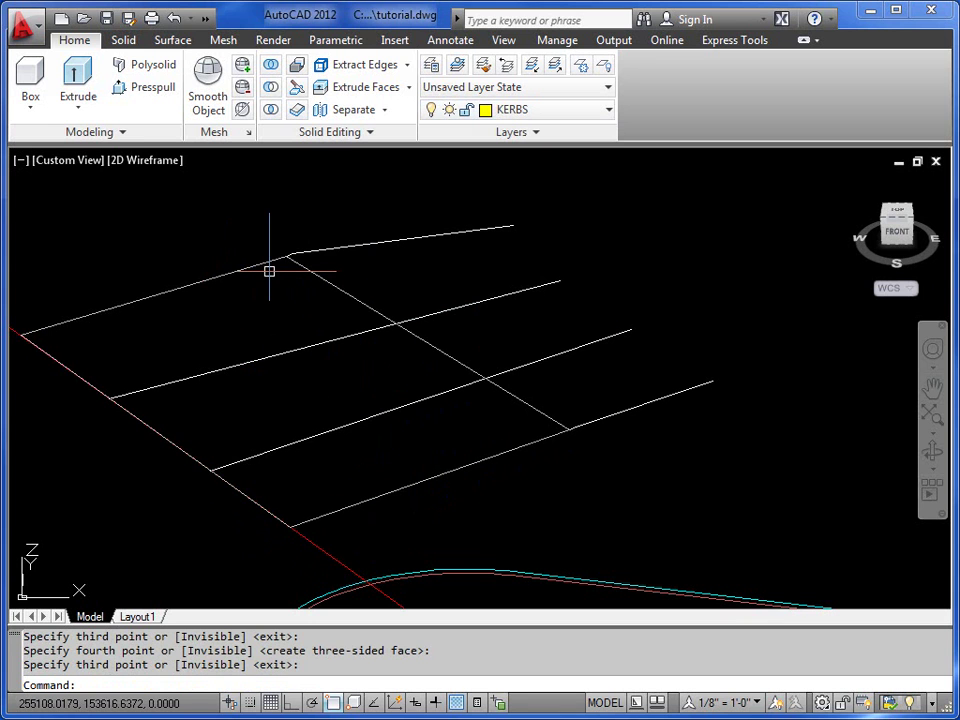
key("Return")
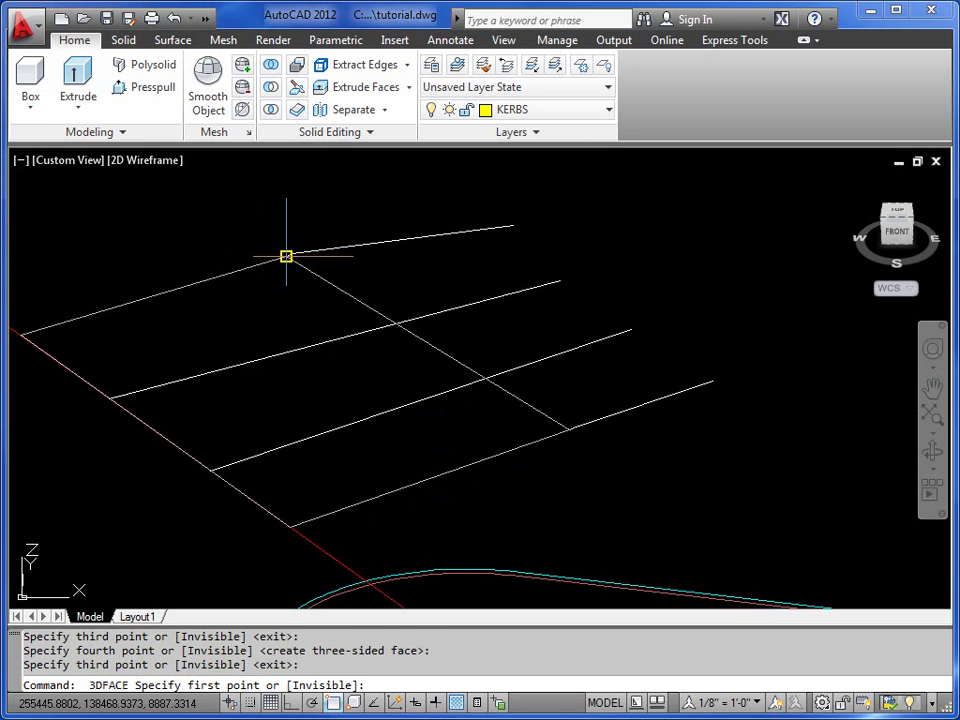
left_click(286, 256)
left_click(292, 253)
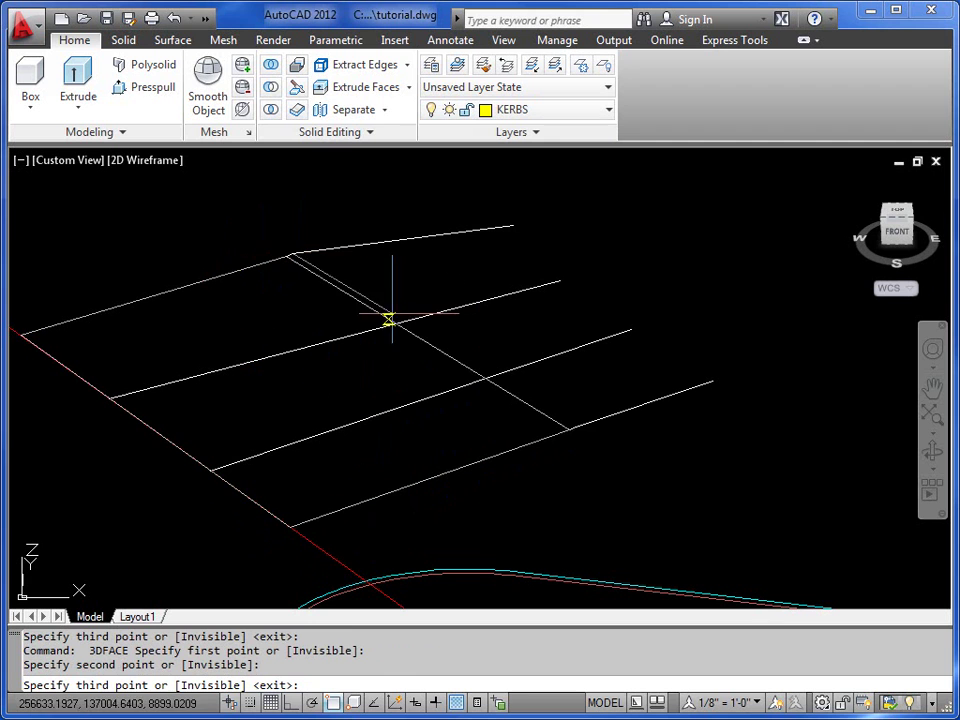
left_click(569, 430)
key("Return")
key("Return")
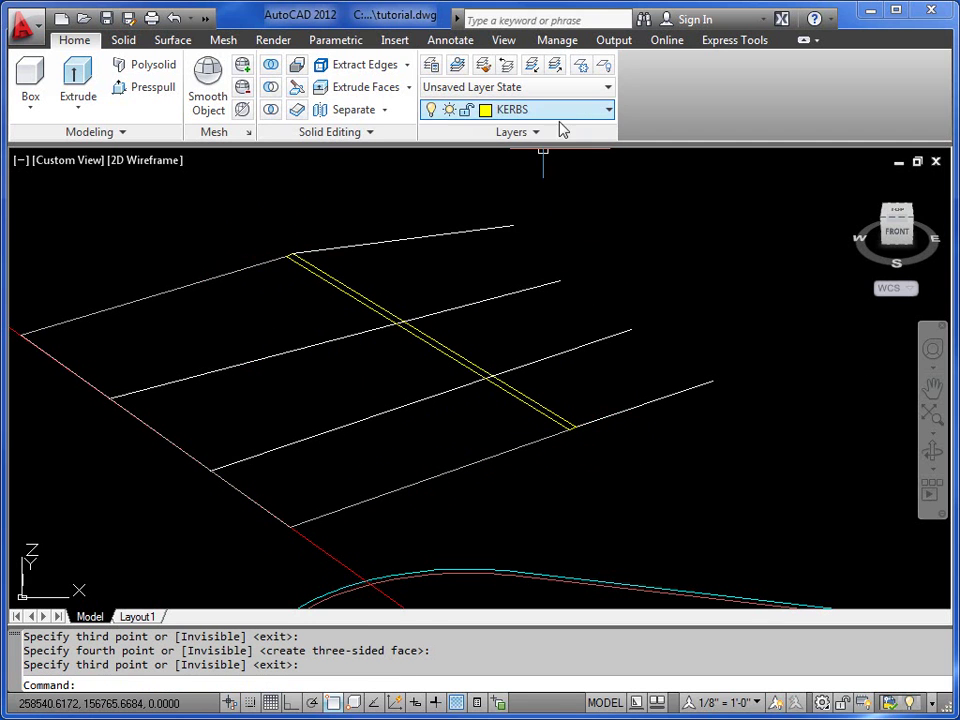
left_click(587, 110)
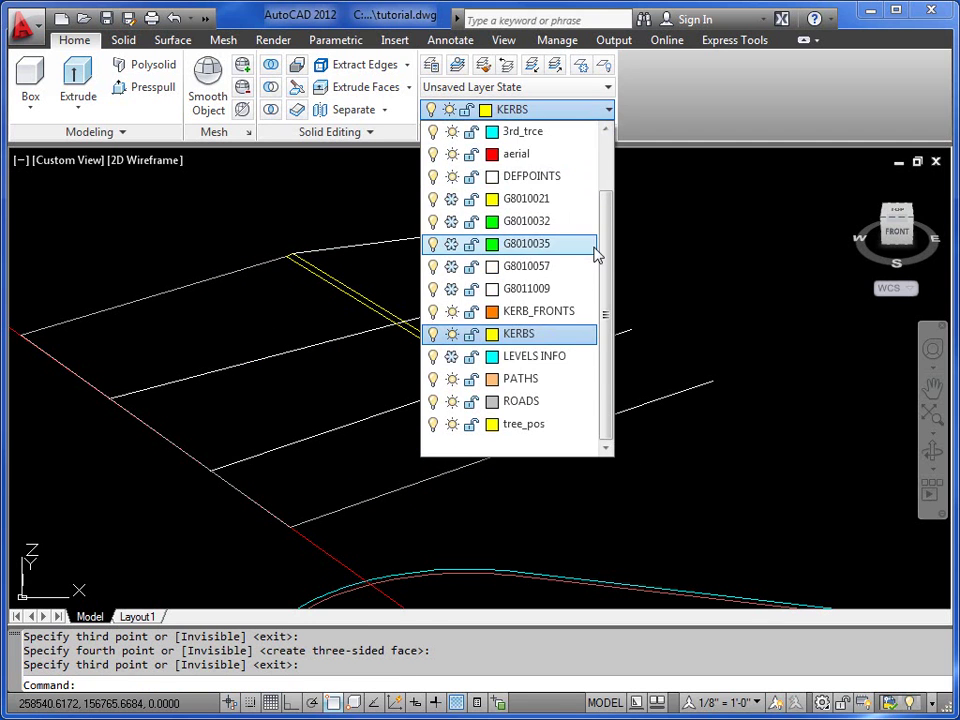
Make PATHS current and draw the first triangular path face from the kerb's top corner
left_click(530, 378)
mouse_move(500, 307)
middle_mouse_down()
mouse_move(516, 313)
mouse_move(471, 309)
middle_mouse_up()
scroll(469, 332, "up", 2)
scroll(464, 294, "down", 1)
key("Return")
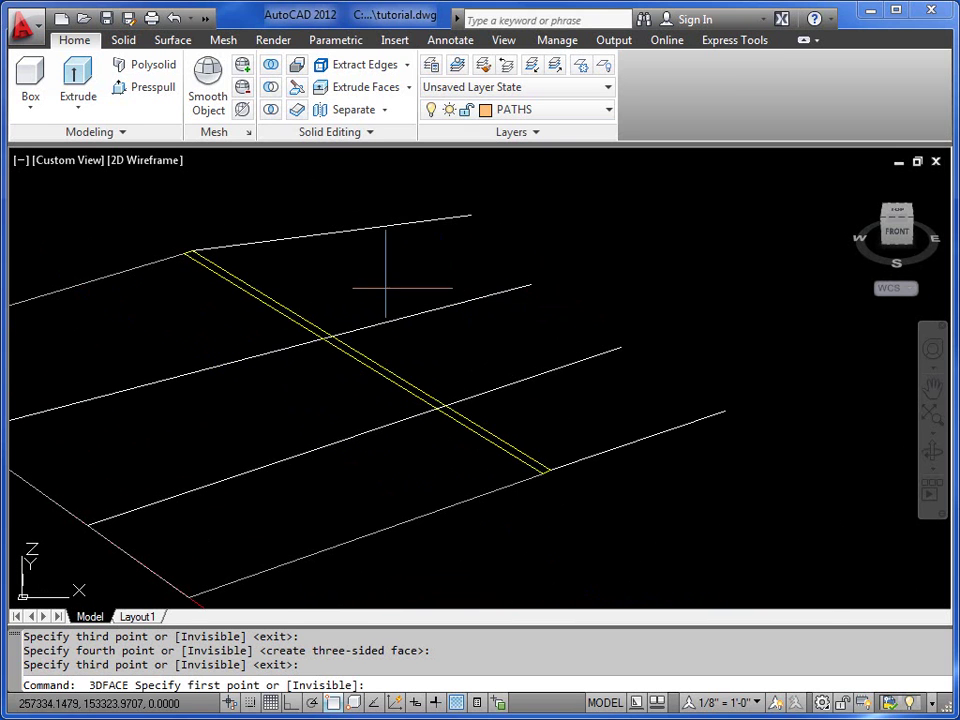
left_click(191, 249)
left_click(550, 470)
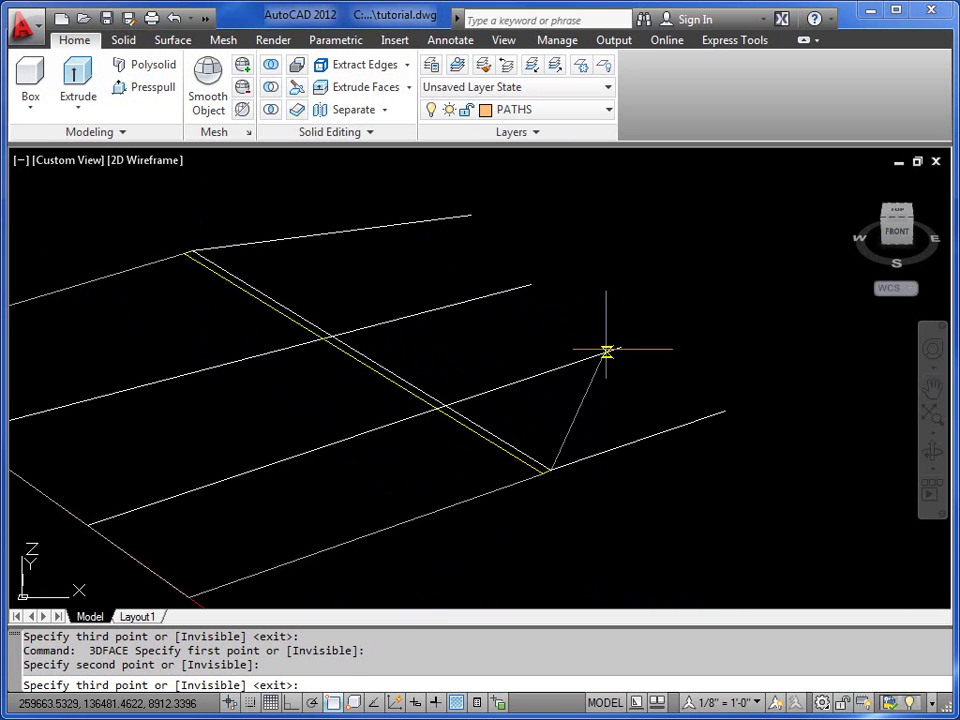
left_click(620, 347)
key("Return")
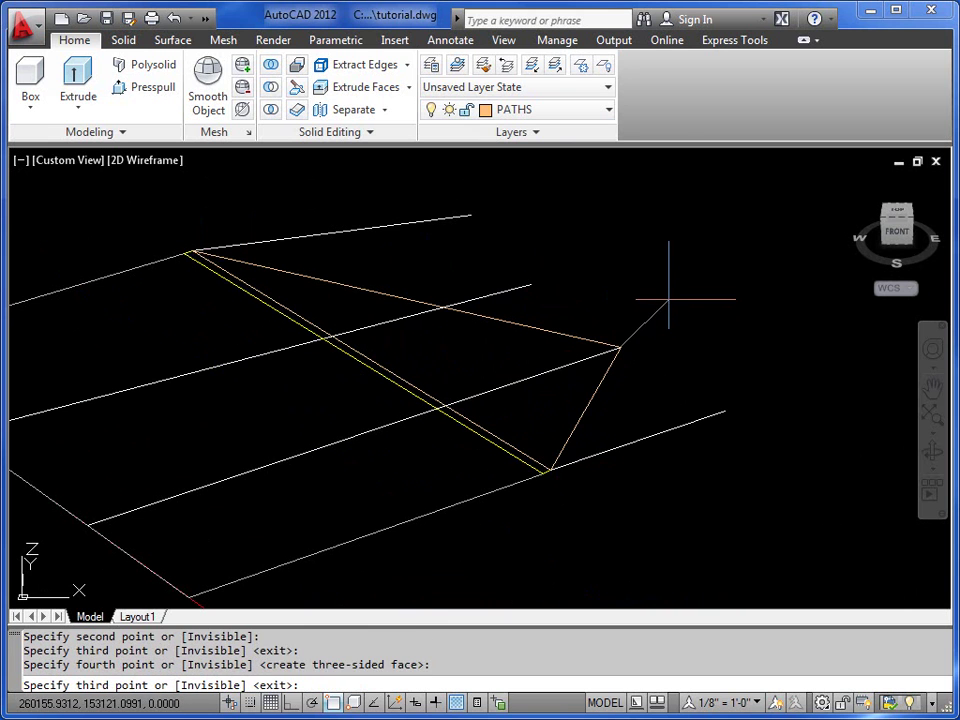
key("Return")
key("Return")
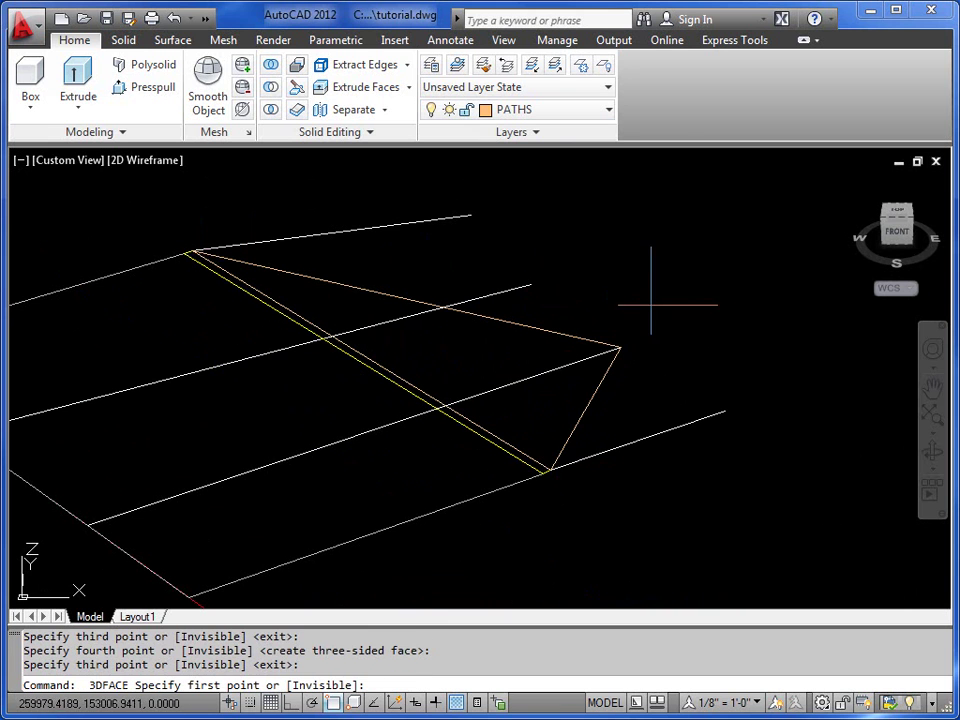
Add three more triangular path faces fanning round the corner via the shared apex point
left_click(550, 469)
left_click(724, 410)
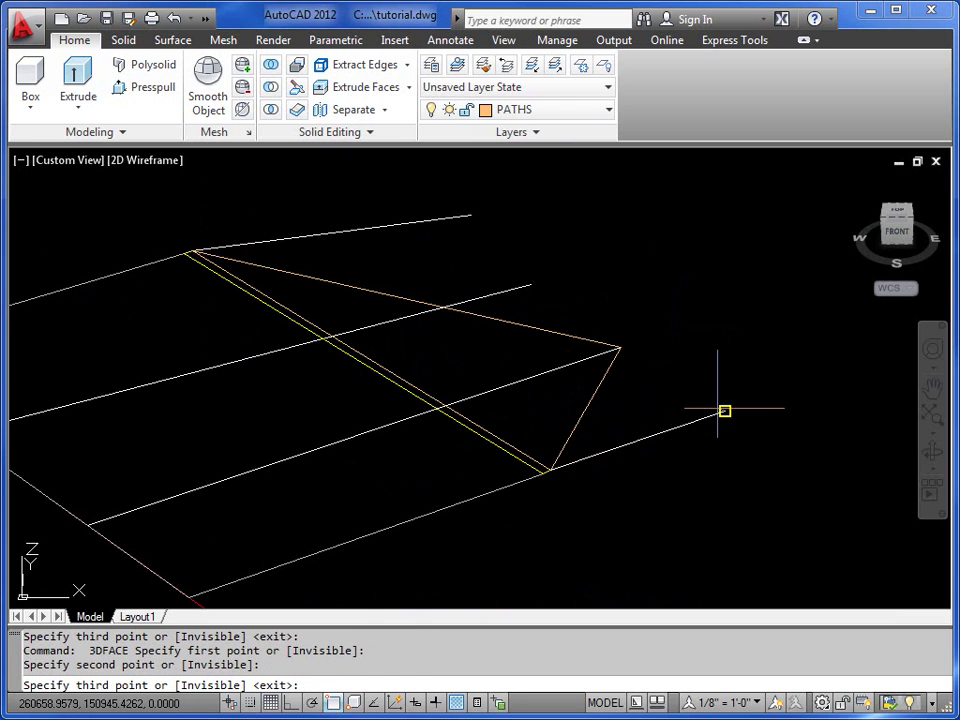
left_click(620, 346)
key("Return")
key("Return")
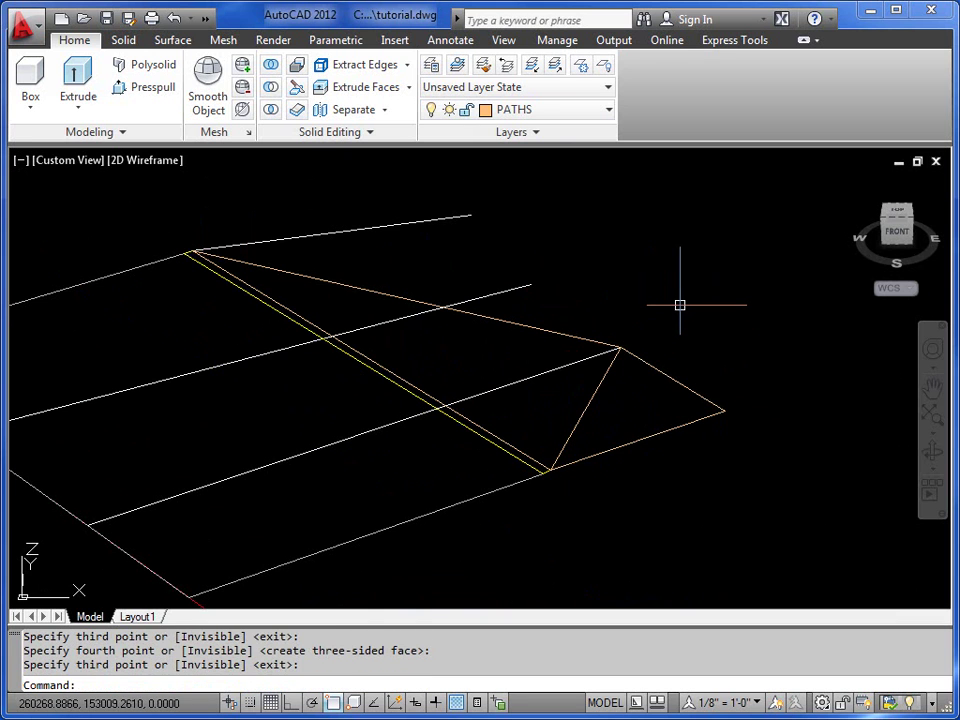
key("Return")
left_click(191, 251)
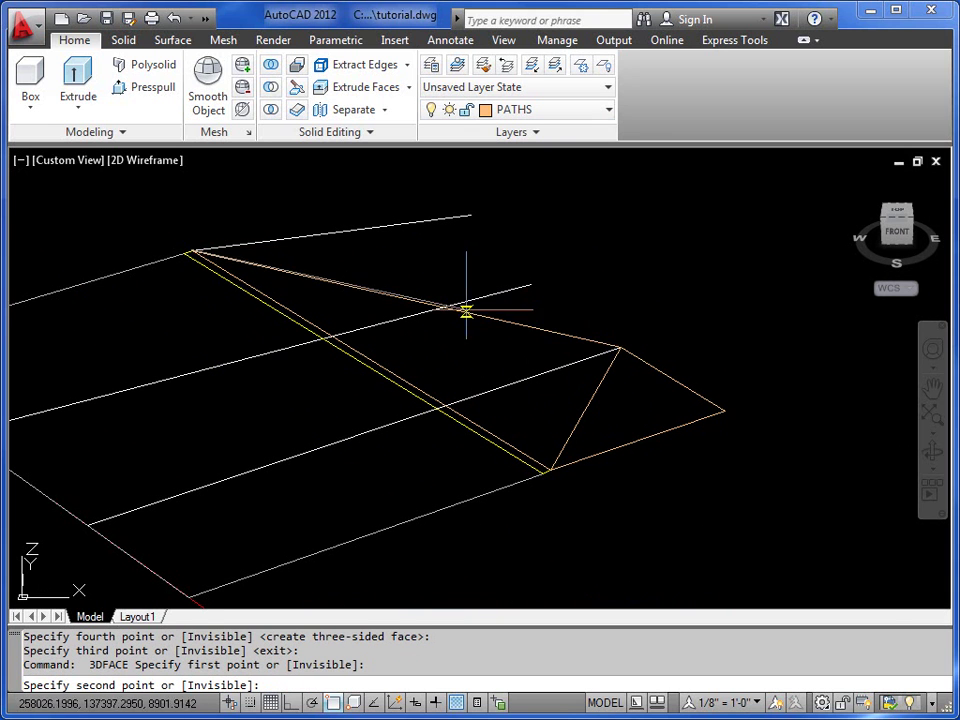
left_click(620, 346)
left_click(530, 285)
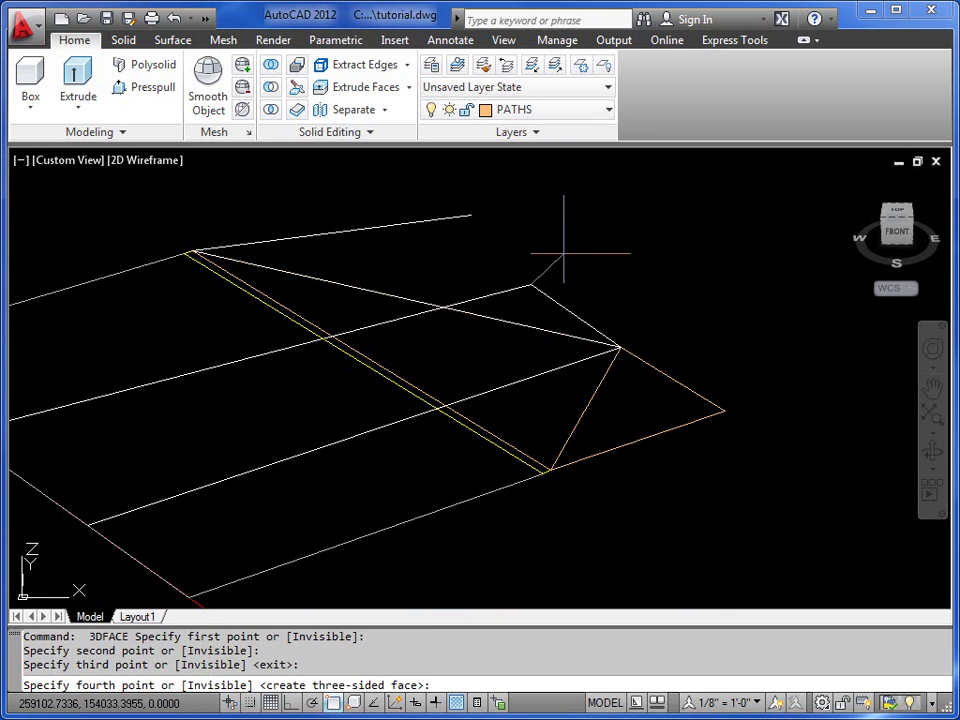
key("Return")
key("Return")
key("Return")
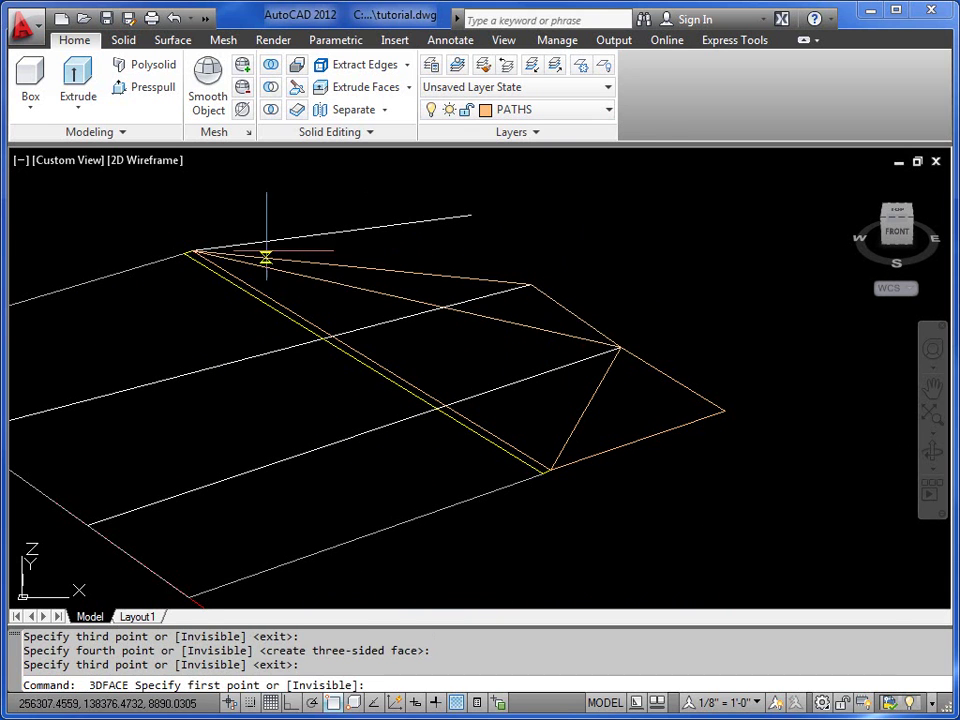
left_click(191, 251)
left_click(530, 285)
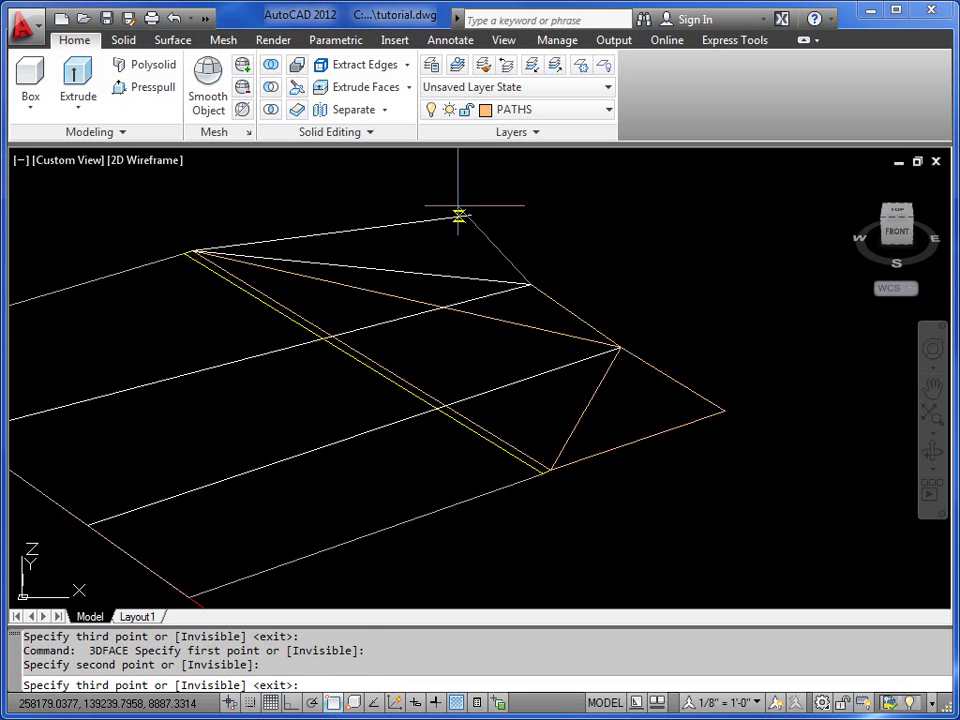
left_click(469, 214)
Complete the last path triangle, then orbit to inspect the new faces in 3D and exit orbit
key("Return")
key("Return")
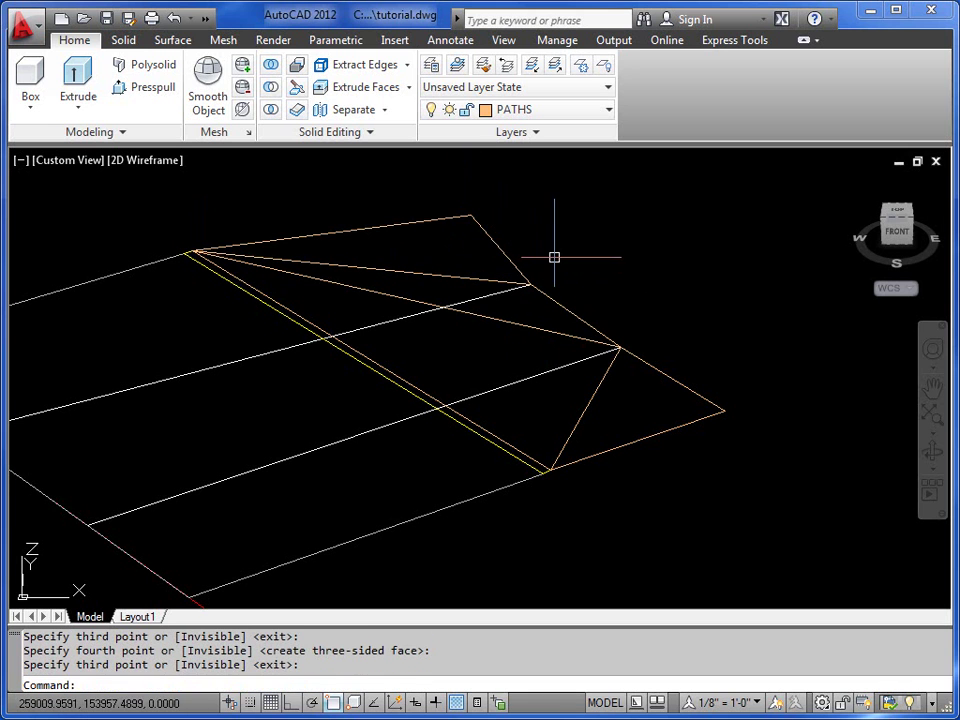
scroll(572, 326, "down", 2)
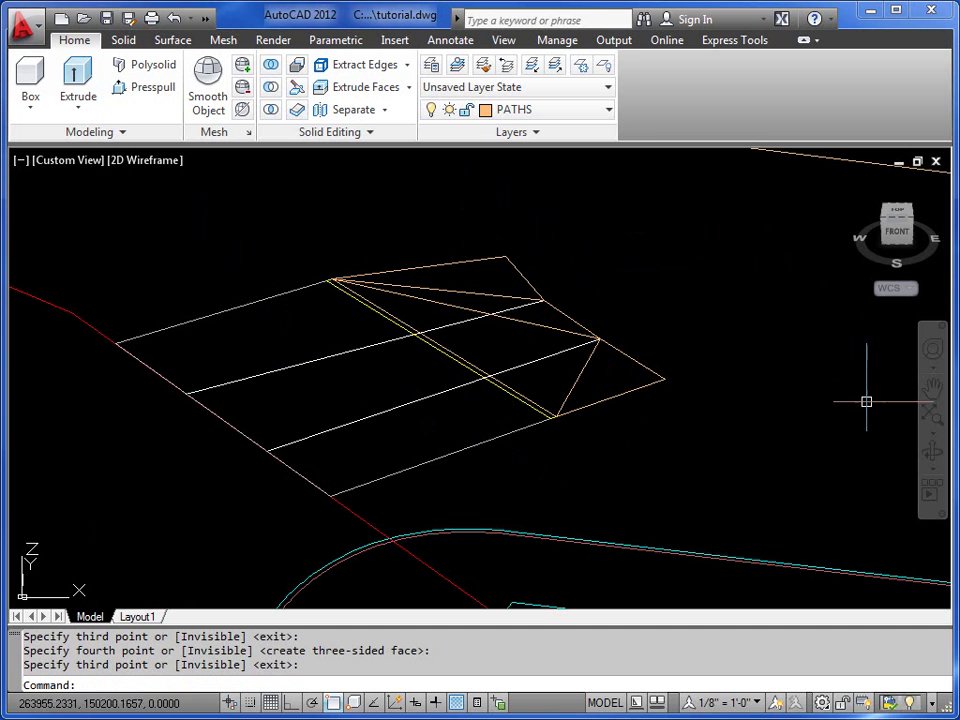
left_click(934, 453)
mouse_move(553, 373)
left_mouse_down()
mouse_move(504, 317)
mouse_move(491, 324)
mouse_move(580, 362)
mouse_move(594, 384)
mouse_move(566, 381)
mouse_move(618, 405)
mouse_move(600, 347)
left_mouse_up()
right_click(585, 317)
left_click(615, 323)
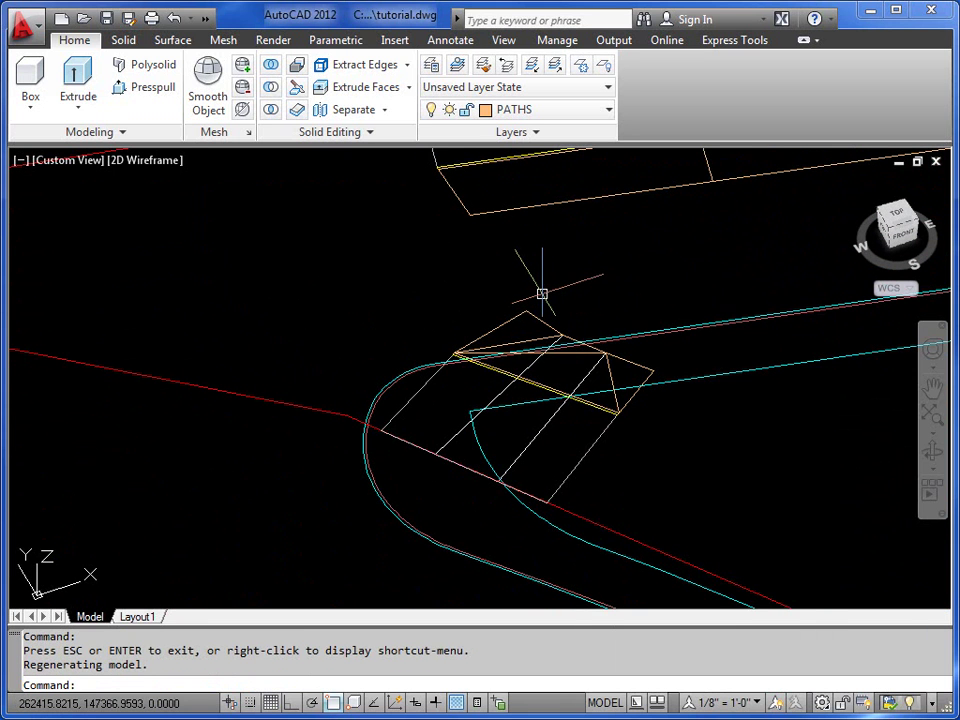
Return to the top plan view, zoom to the curved path corner, and make layer 0 current
key("Return")
key("Return")
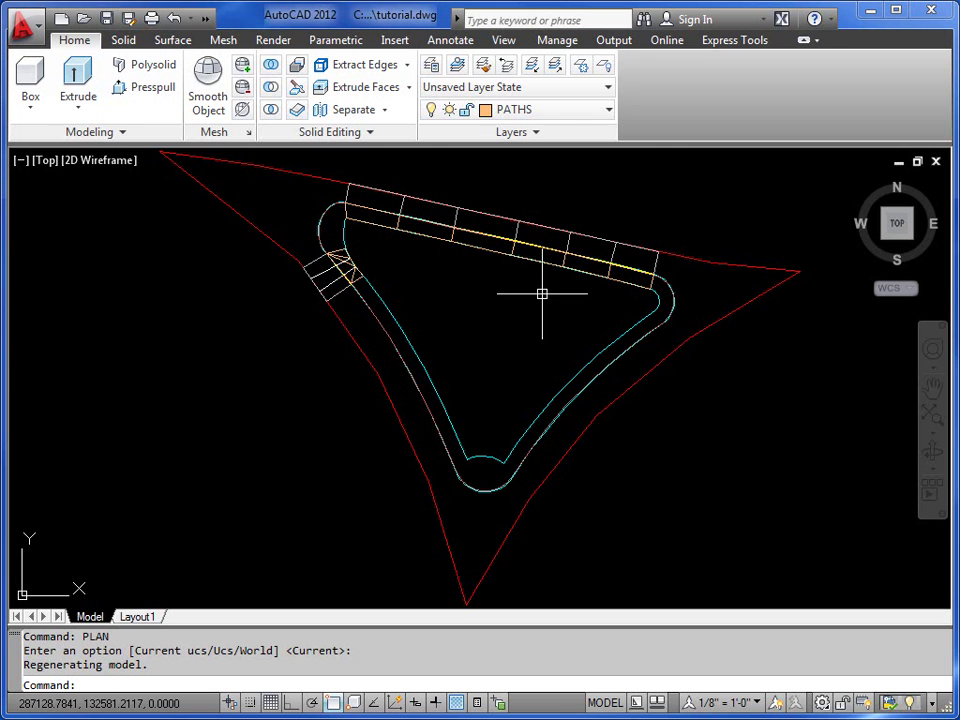
scroll(341, 214, "up", 5)
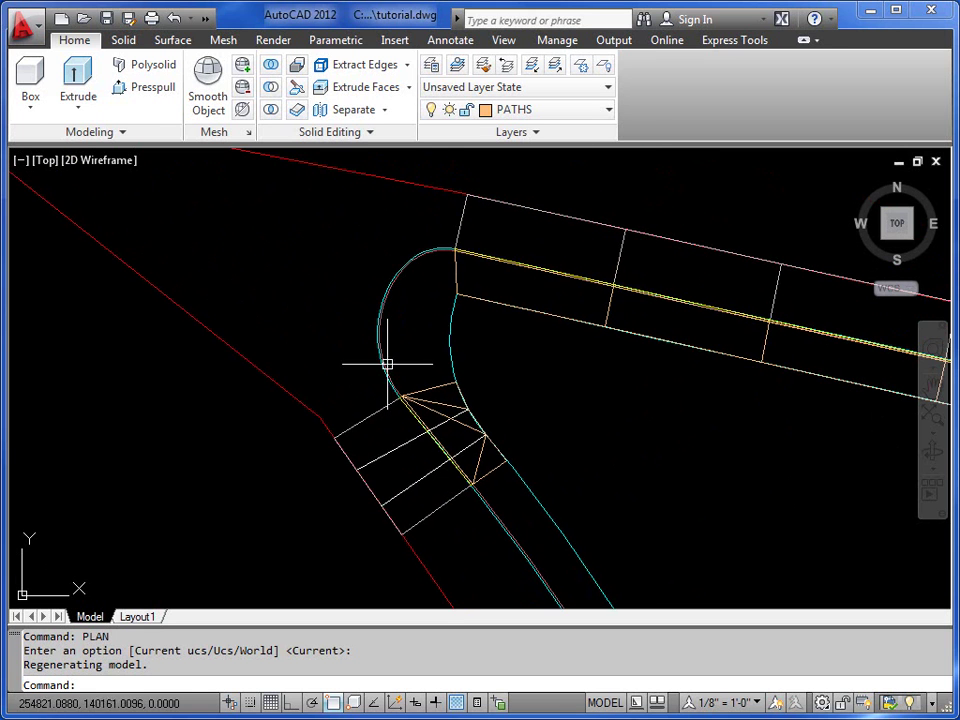
middle_click_drag(379, 334, 388, 403)
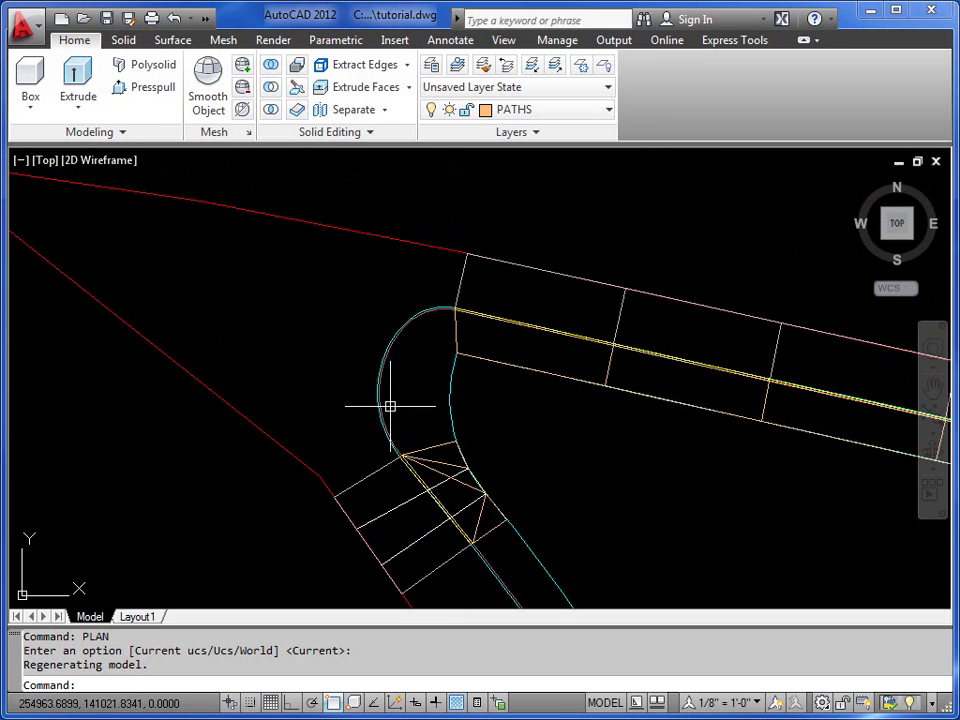
scroll(352, 317, "up", 2)
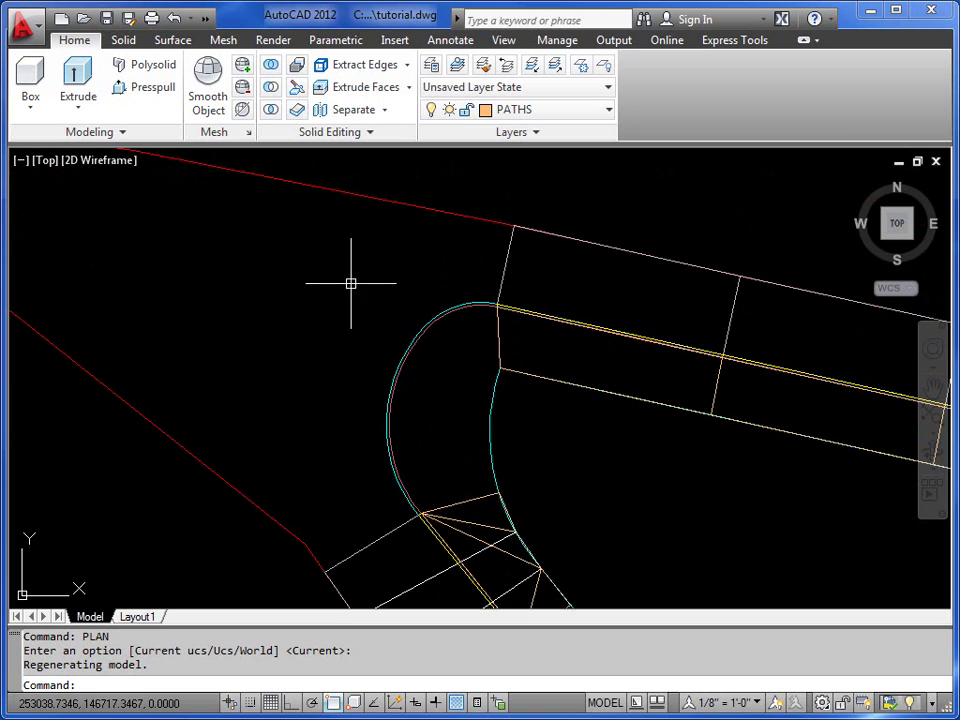
left_click(600, 110)
scroll(598, 146, "up", 2)
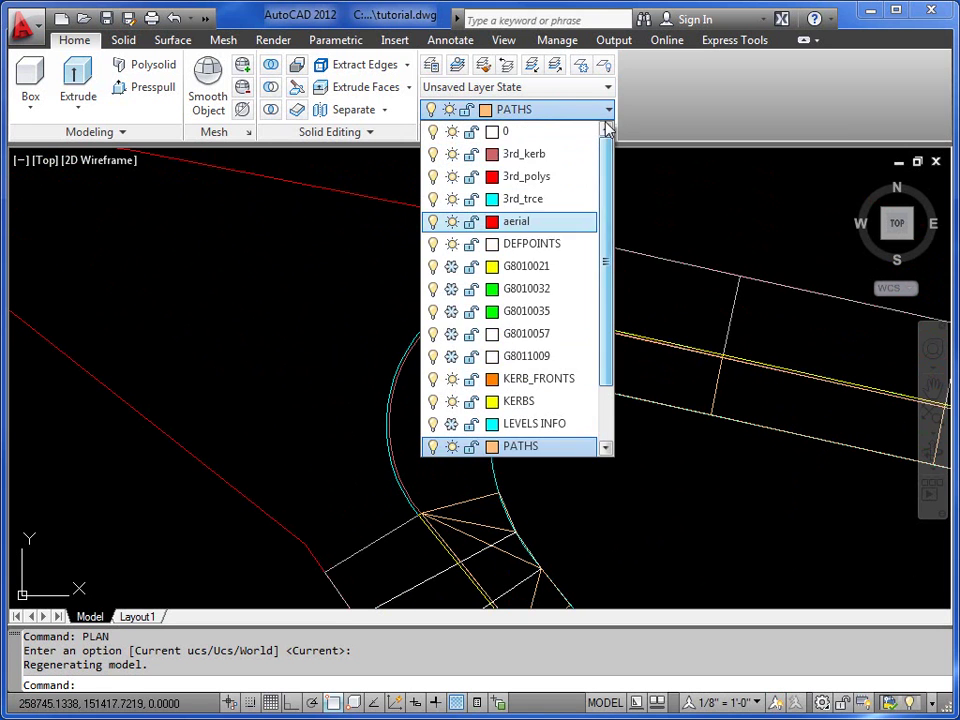
left_click(512, 131)
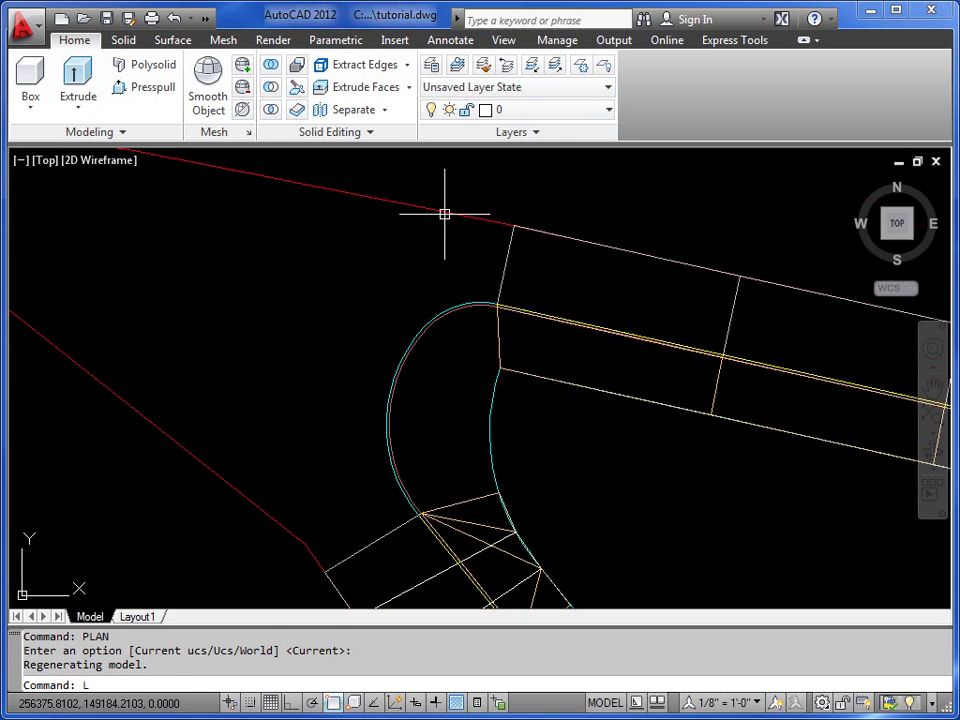
Draw a construction line with LINE between the two red boundary lines near the curve
type("L")
key("Return")
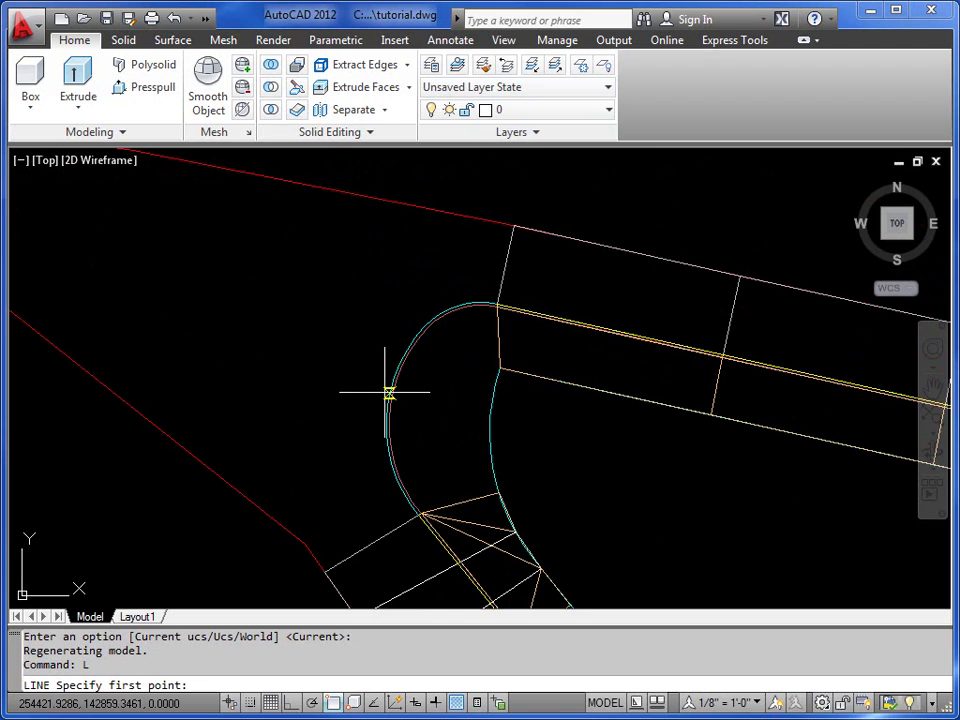
left_click(222, 478)
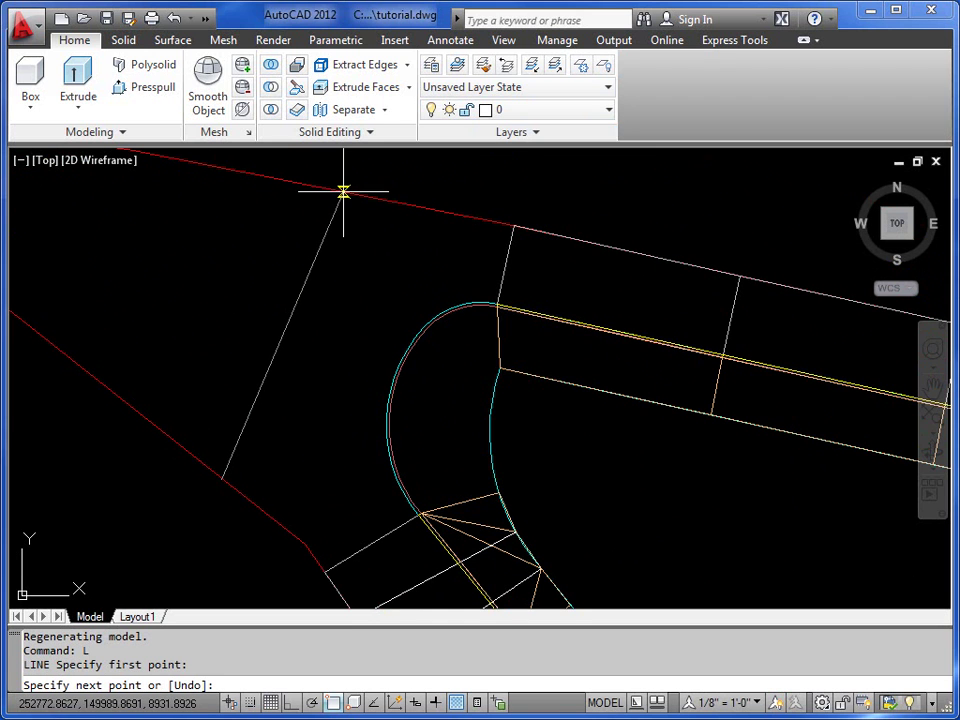
left_click(343, 190)
key("Return")
scroll(436, 438, "up", 4)
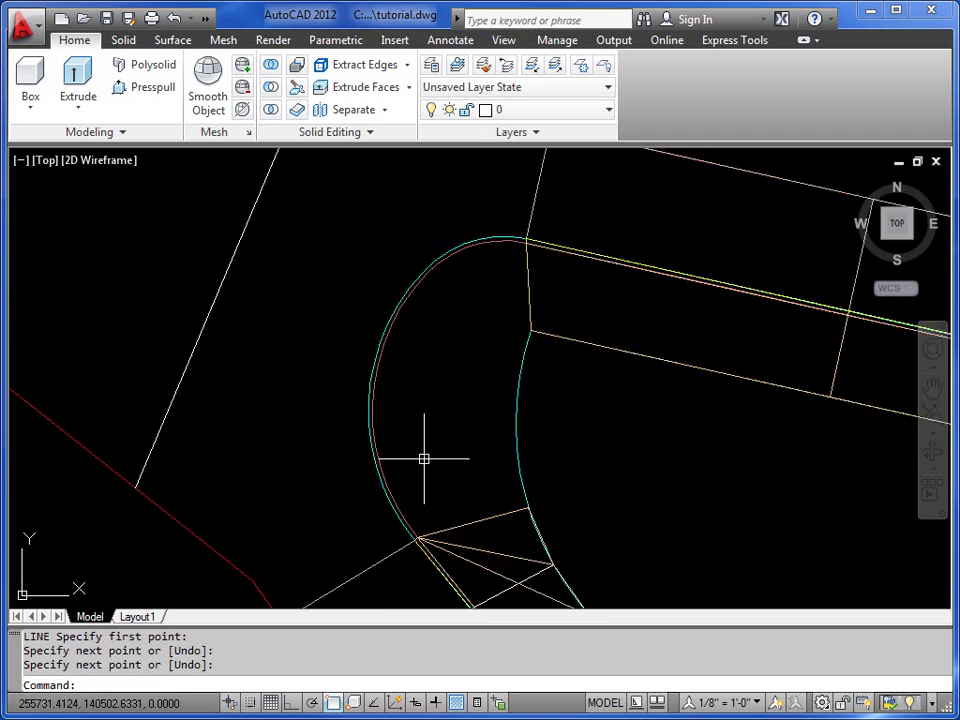
Explode the outer cyan arc into separate pieces
left_click(283, 343)
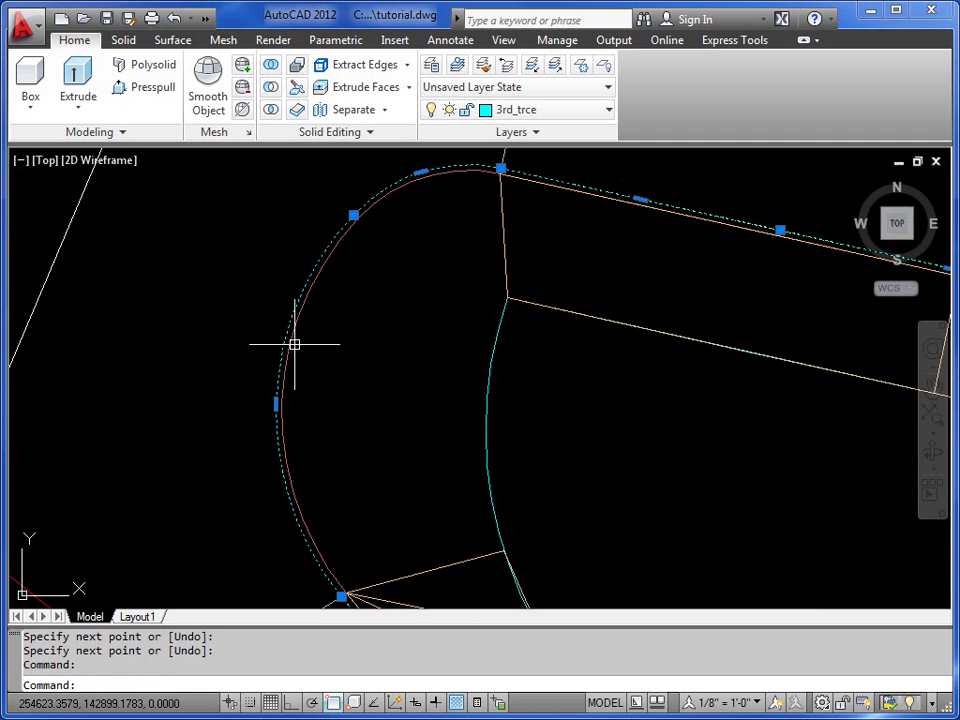
left_click(291, 344)
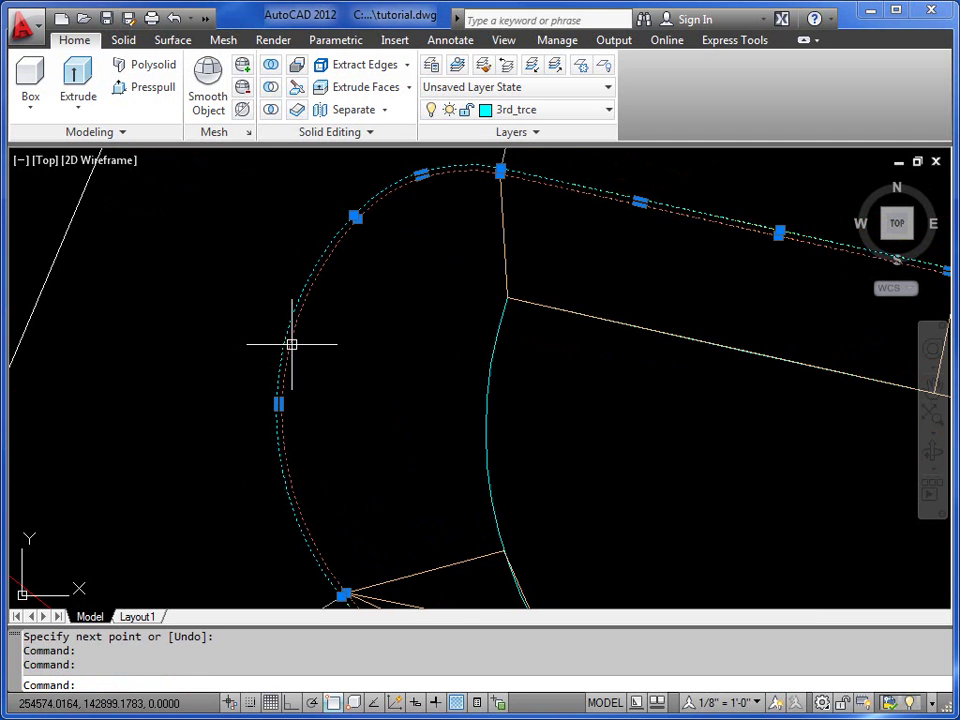
left_click(489, 389)
key("Escape")
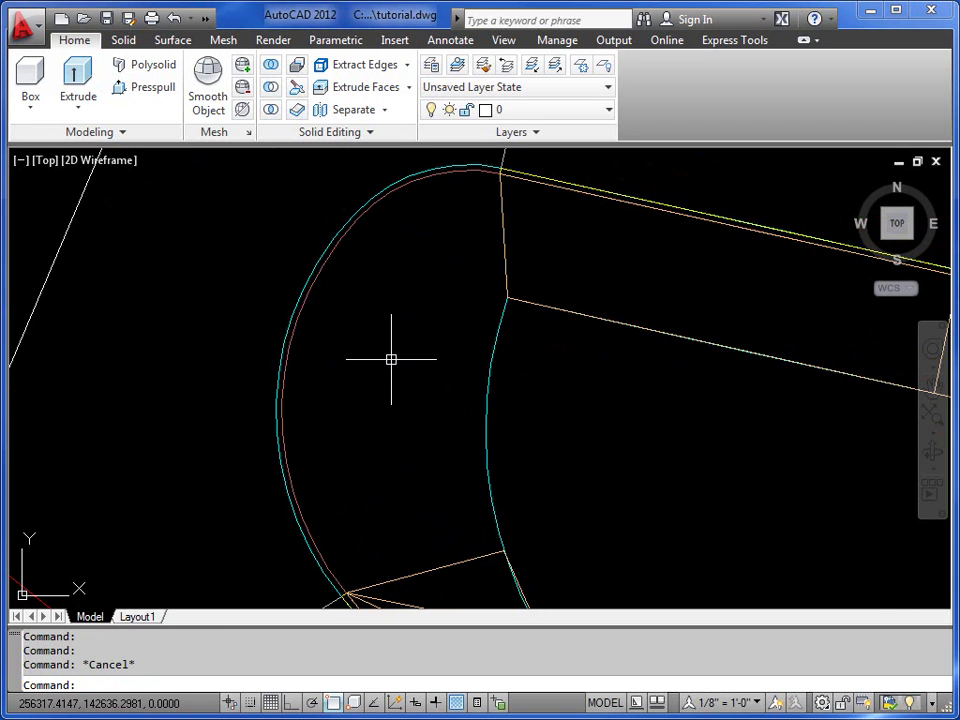
key("Return")
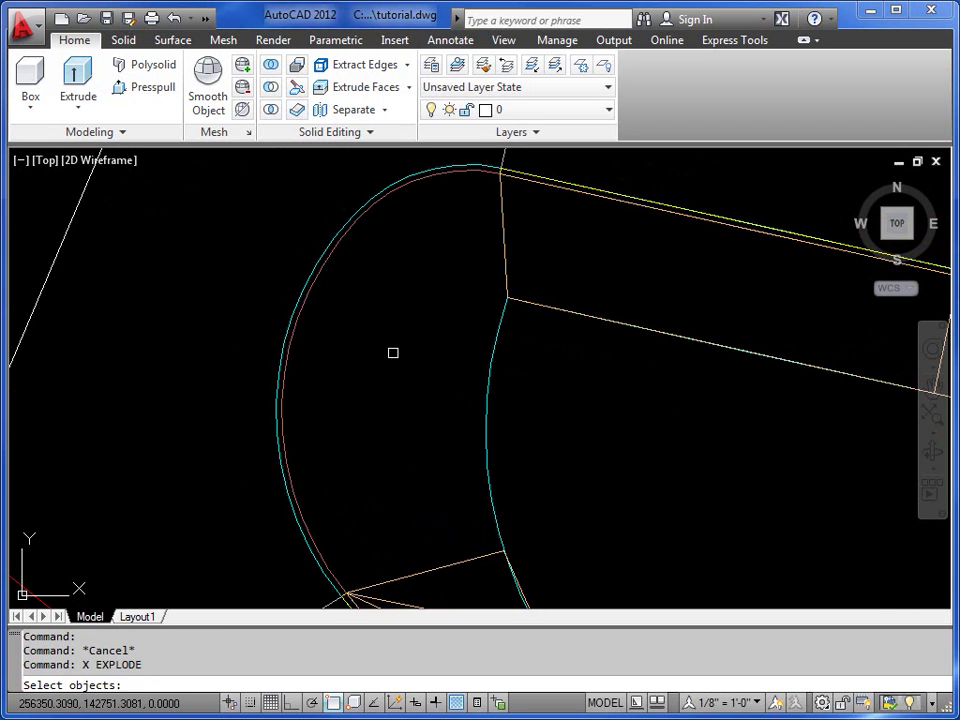
left_click(315, 261)
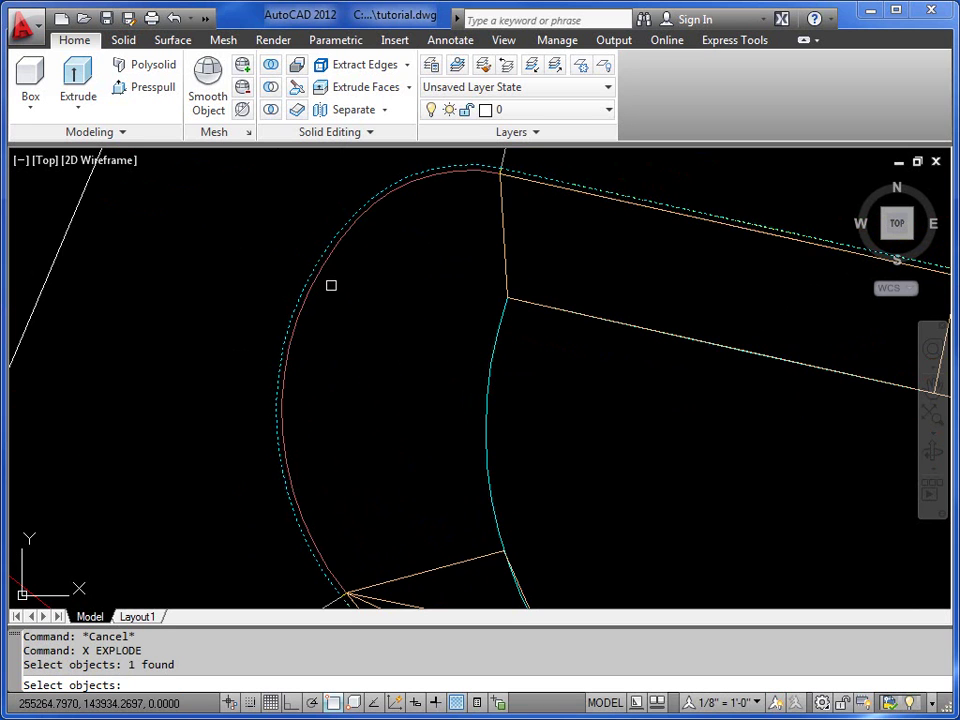
key("Return")
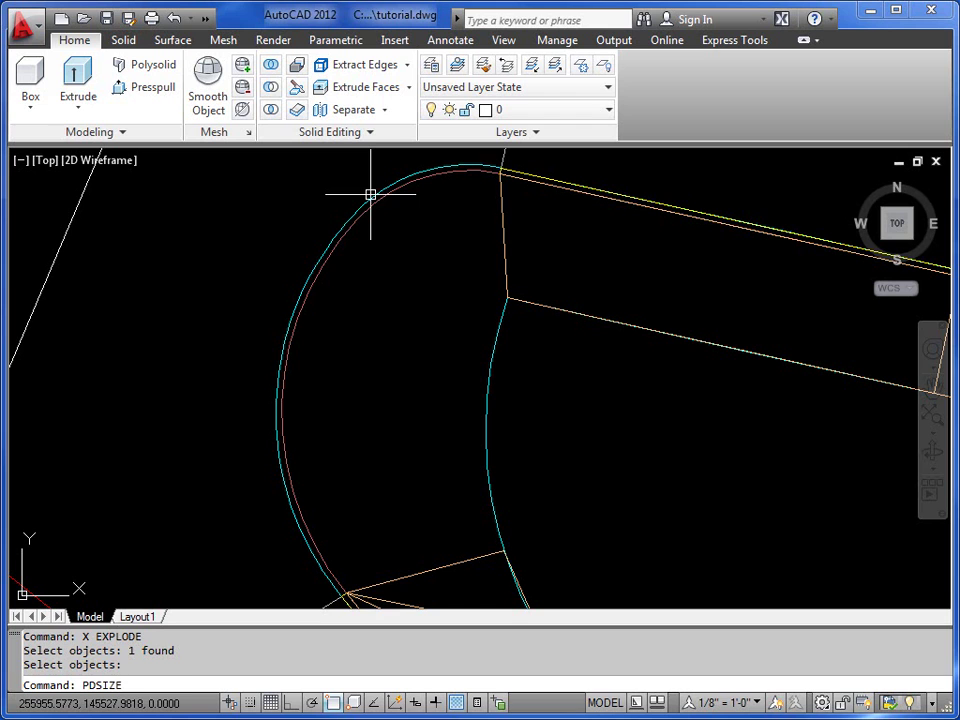
Set the point display size PDSIZE to 50 and style PDMODE to 66
key("Return")
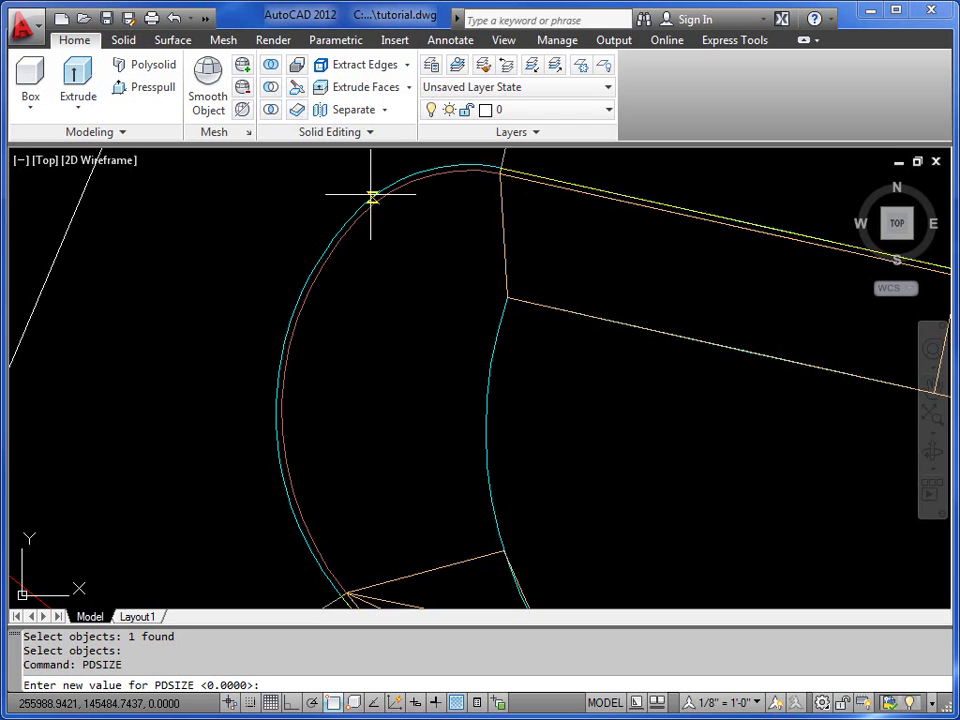
key("Return")
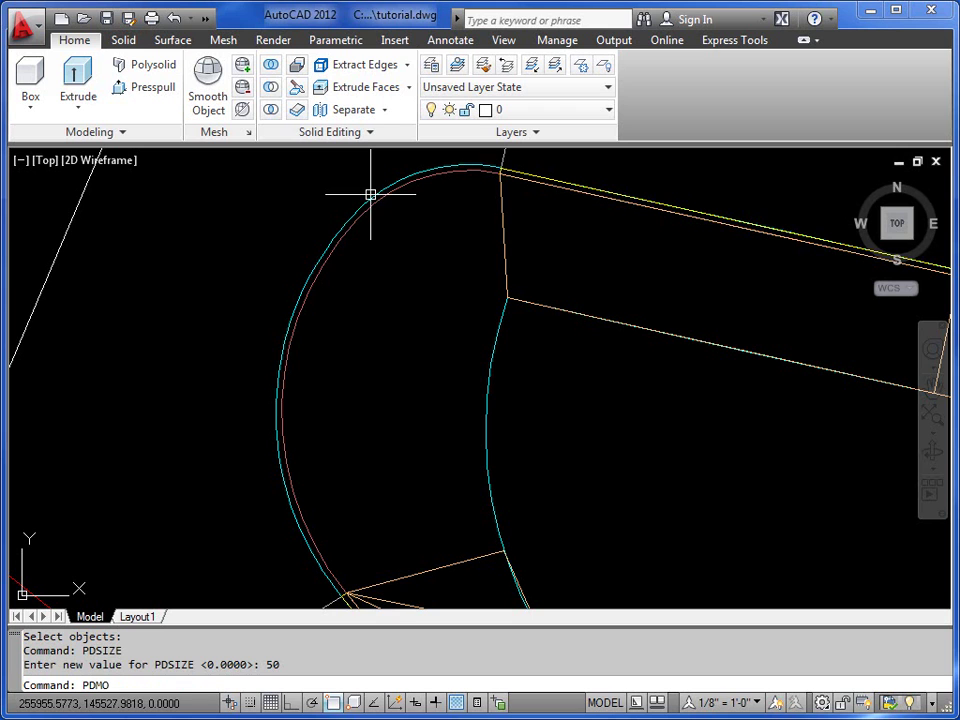
key("Return")
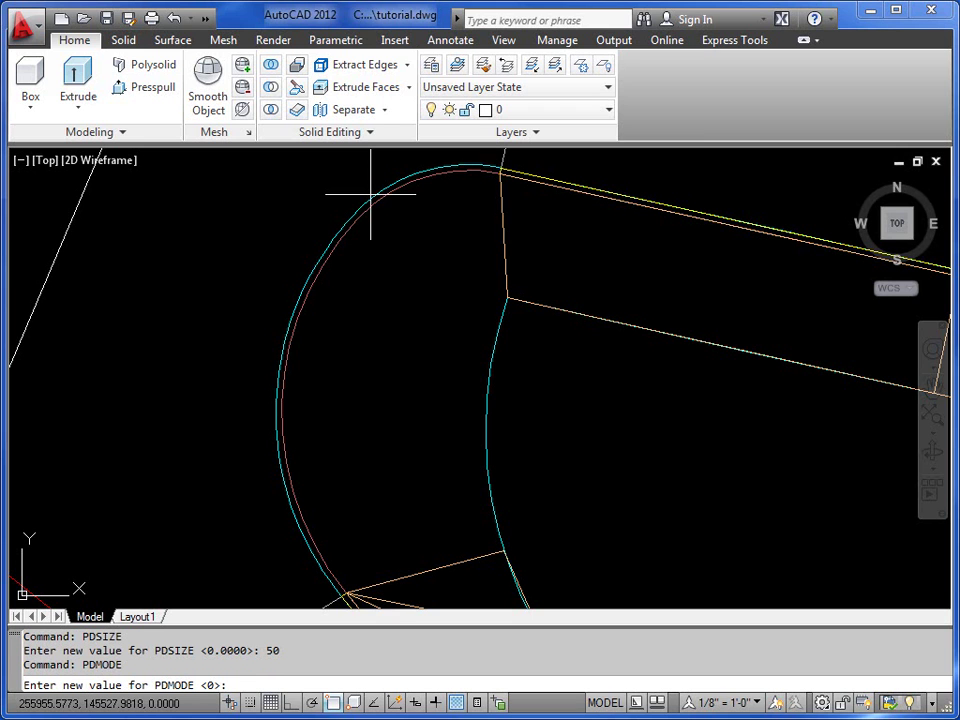
key("Return")
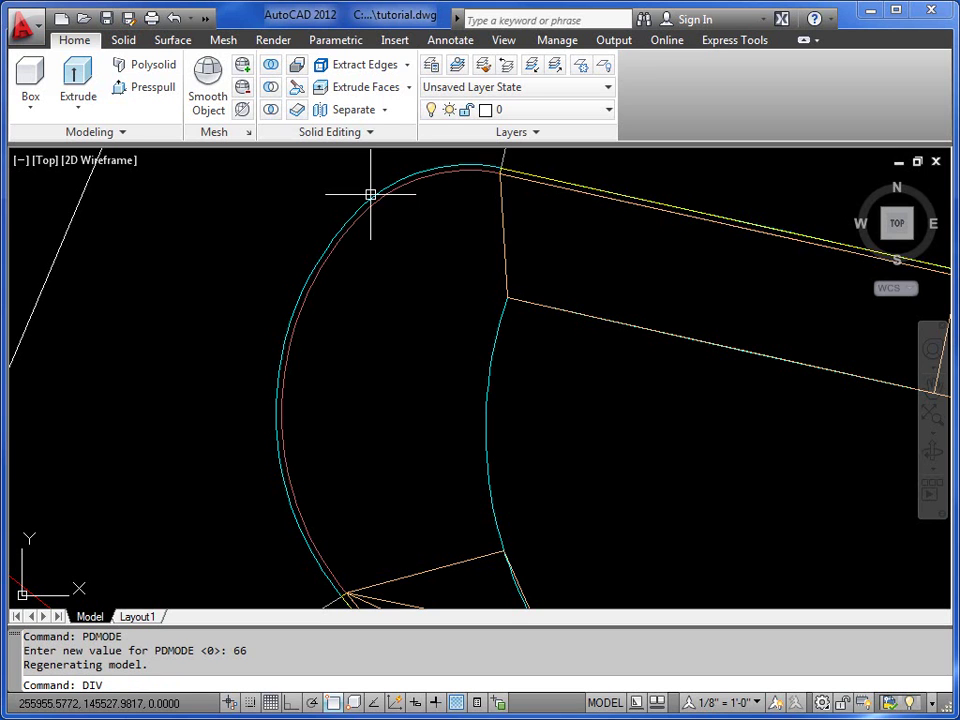
Divide the outer cyan arc into 12 segments and its top portion into 4
key("Return")
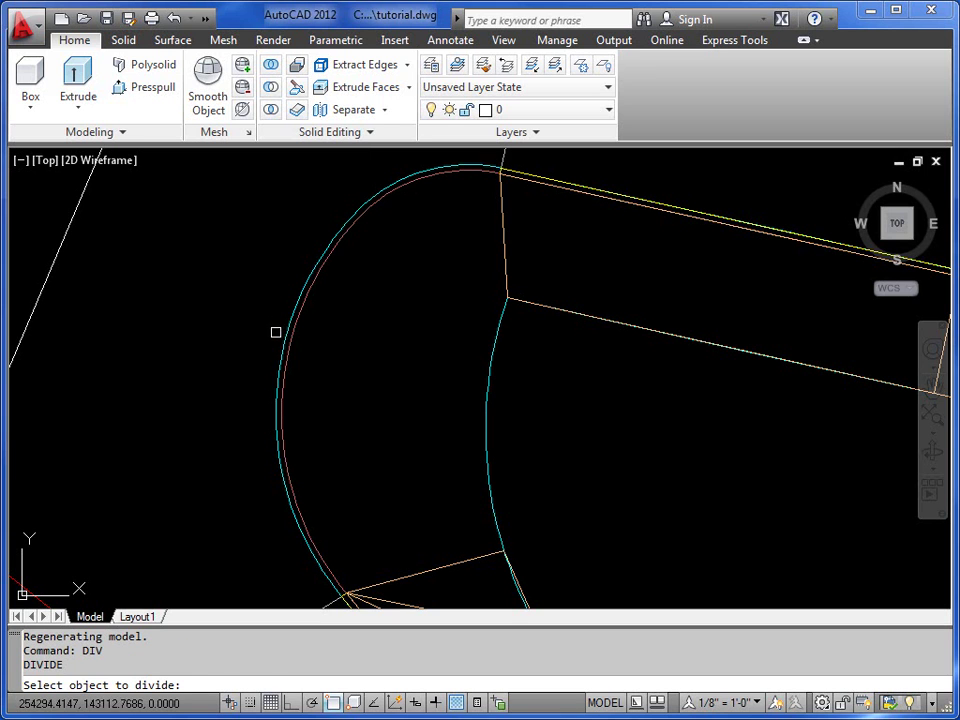
left_click(281, 349)
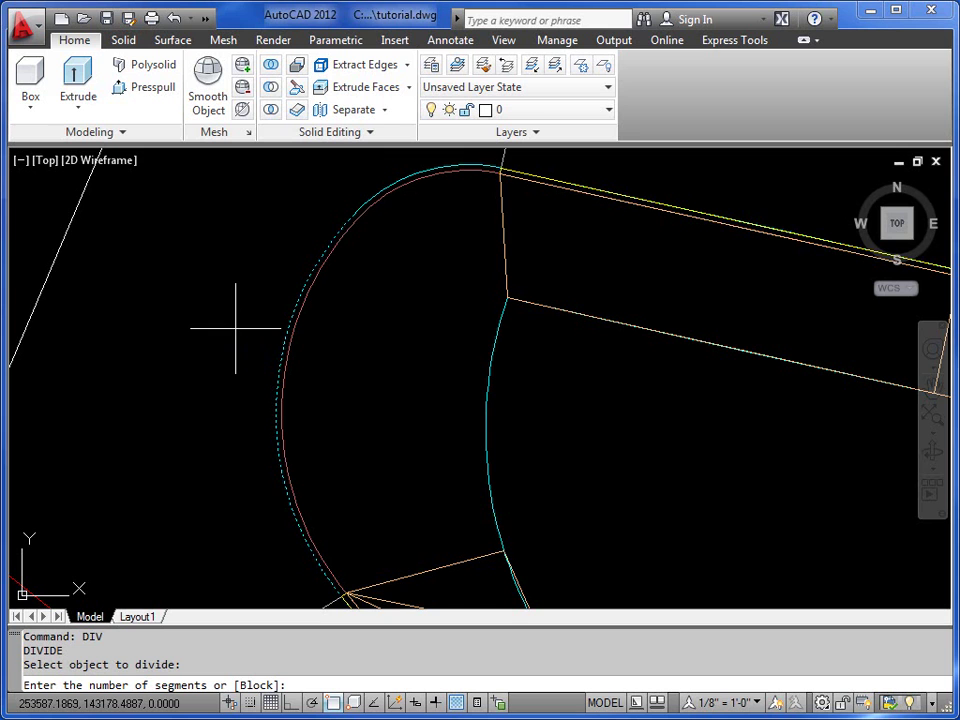
key("Return")
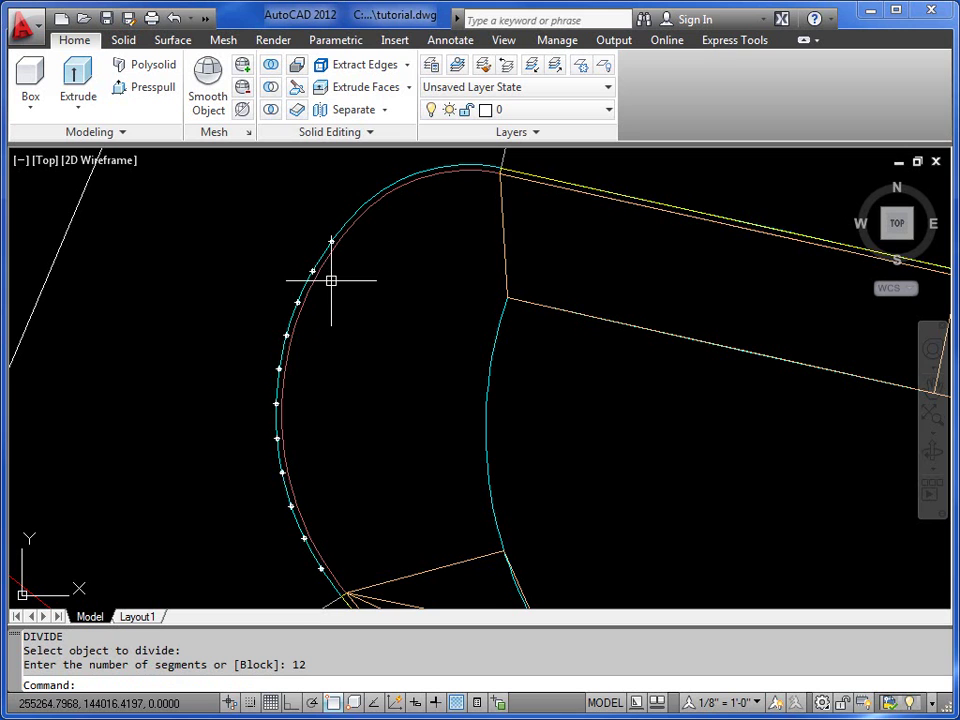
key("Return")
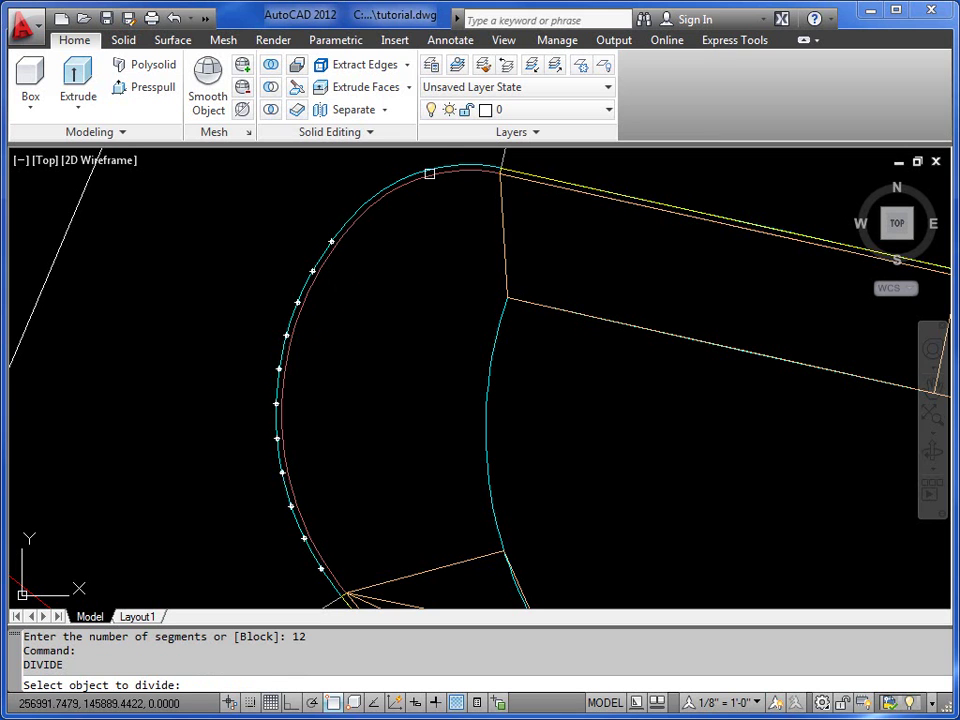
left_click(431, 165)
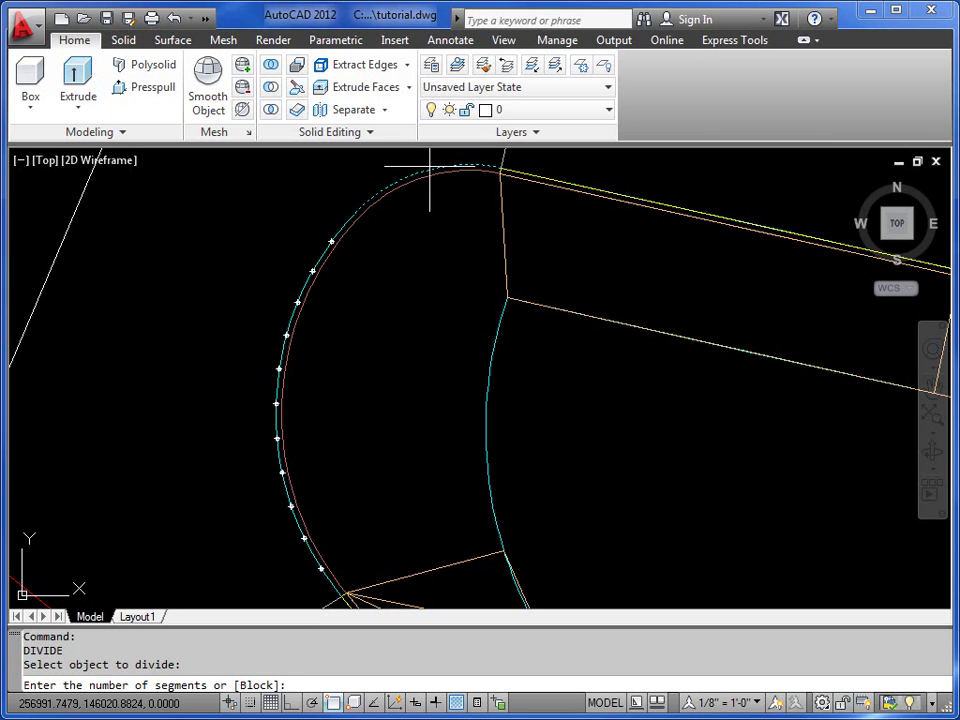
type("4")
key("Return")
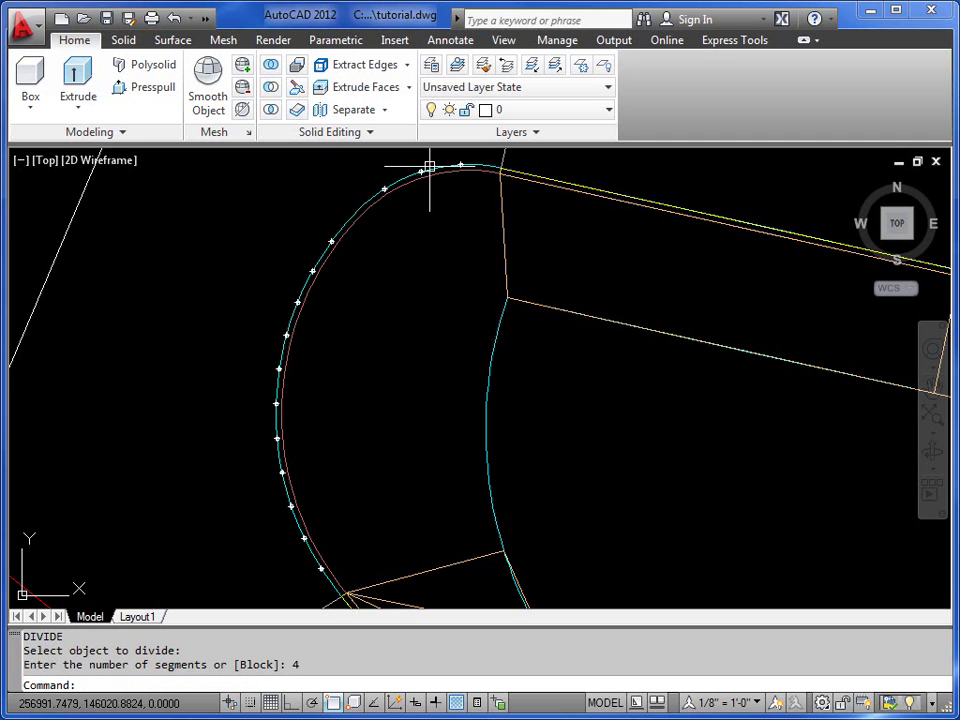
scroll(430, 167, "down", 2)
mouse_move(461, 332)
middle_mouse_down()
mouse_move(424, 332)
mouse_move(336, 386)
mouse_move(338, 448)
middle_mouse_up()
Draw a polyline from the outer white edge through an arc node to the inner cyan kerb line
key("Return")
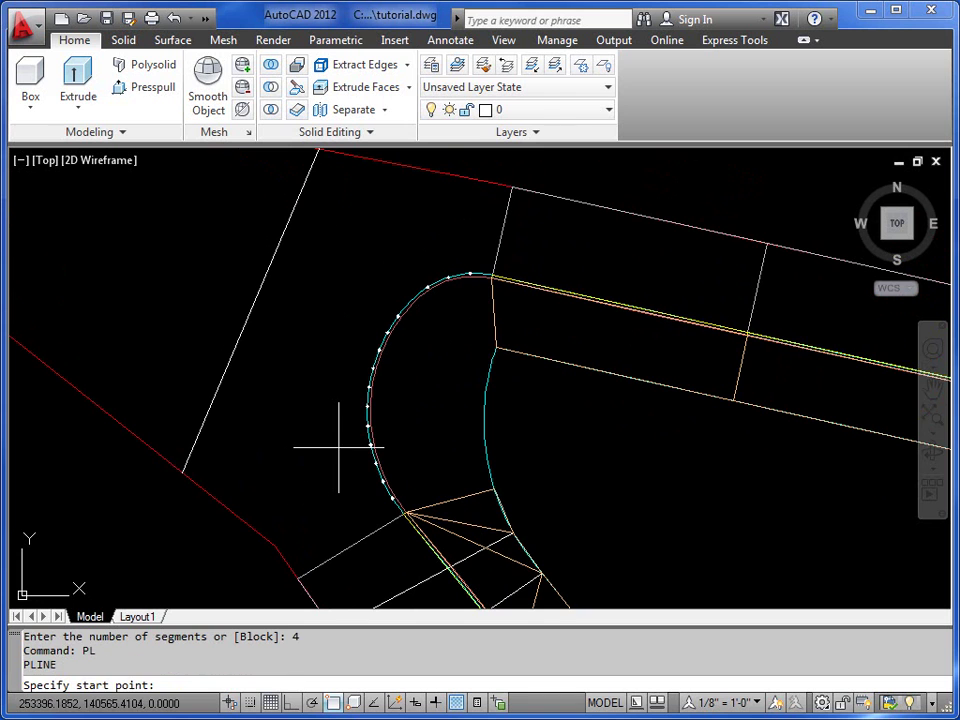
scroll(370, 362, "up", 2)
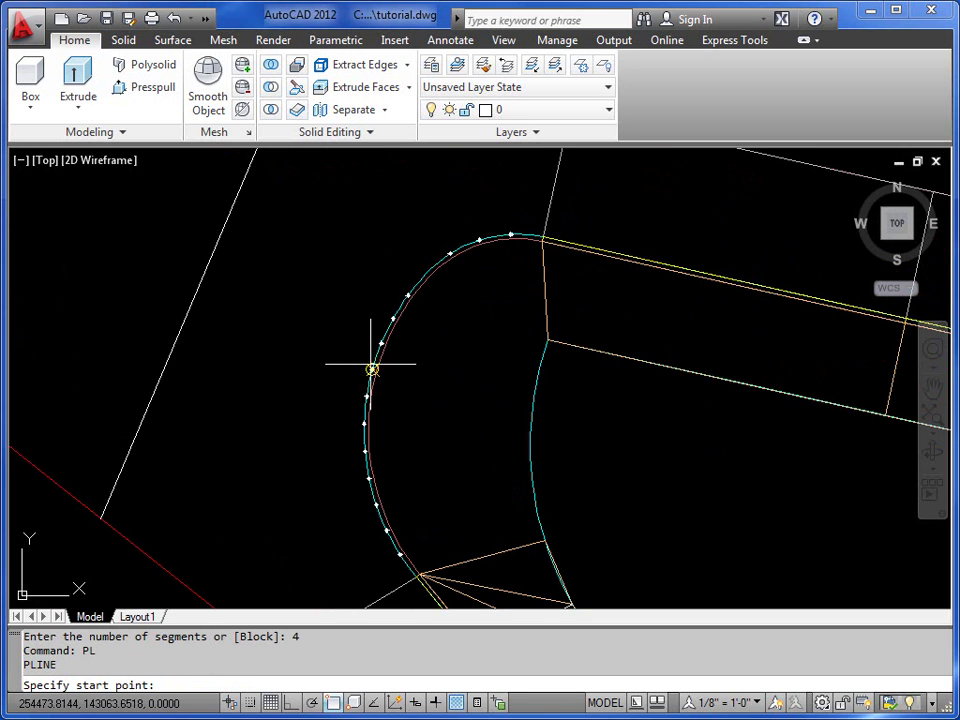
left_click(188, 308)
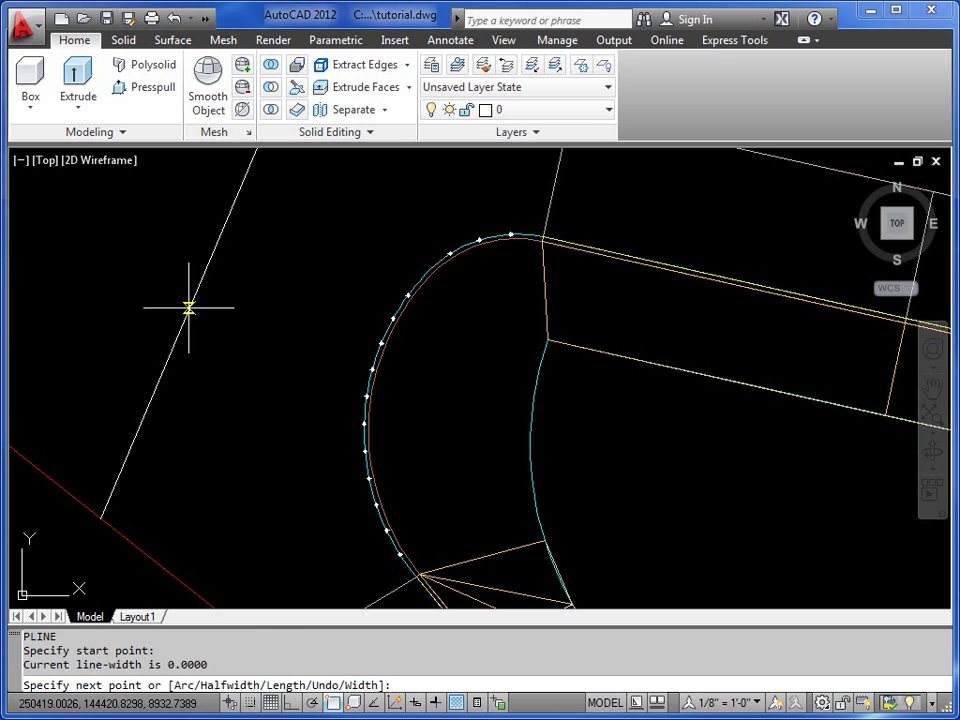
left_click(372, 369)
scroll(372, 369, "up", 8)
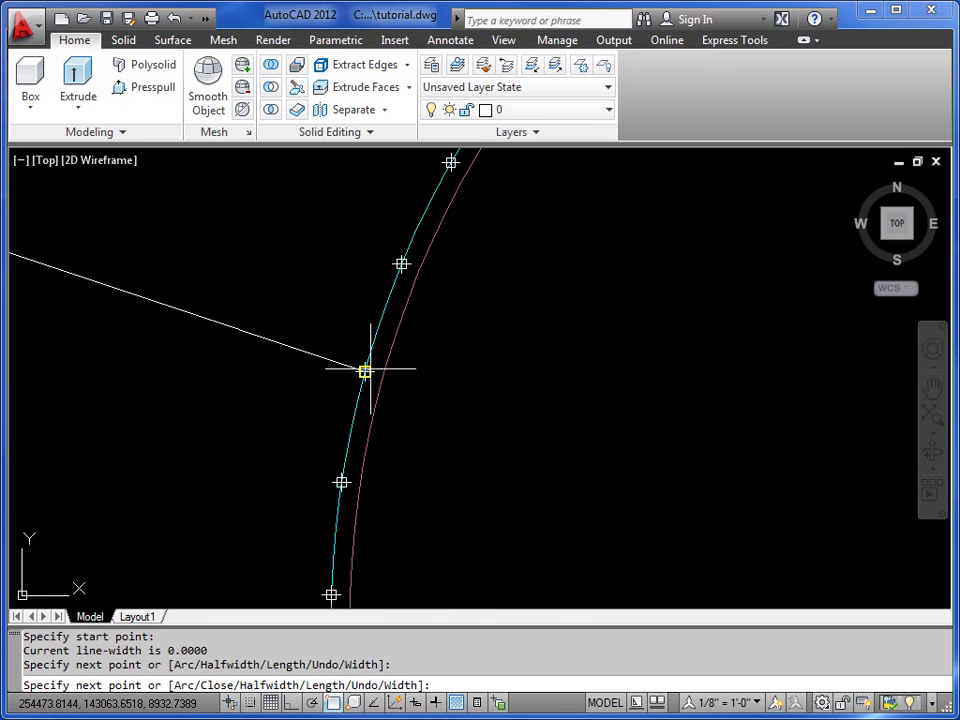
left_click(375, 371)
scroll(375, 371, "down", 8)
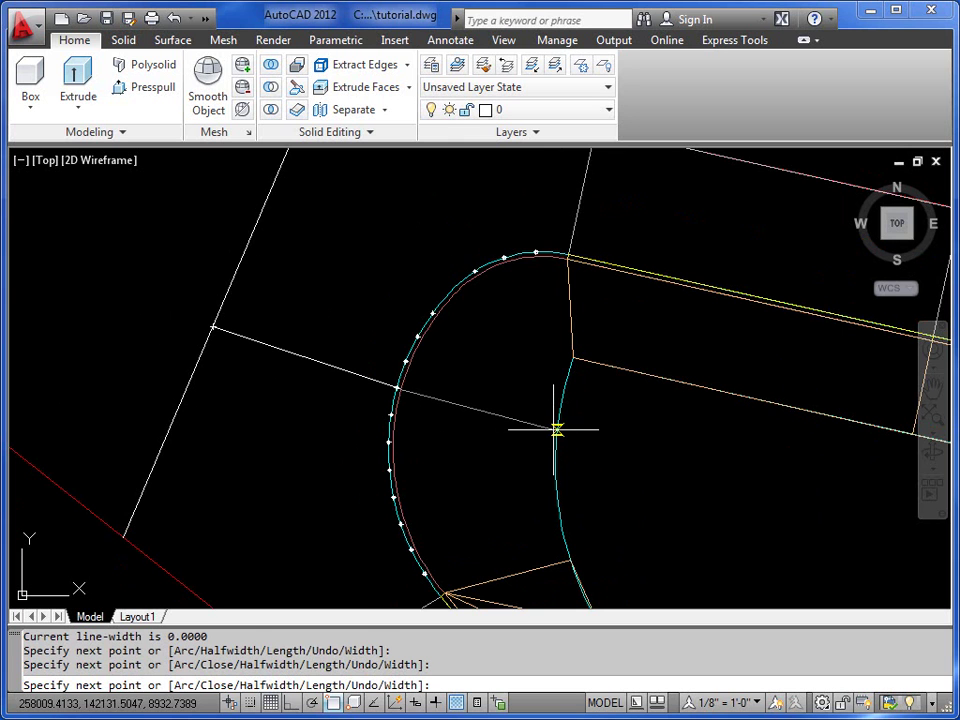
left_click(556, 434)
key("Return")
scroll(514, 460, "down", 3)
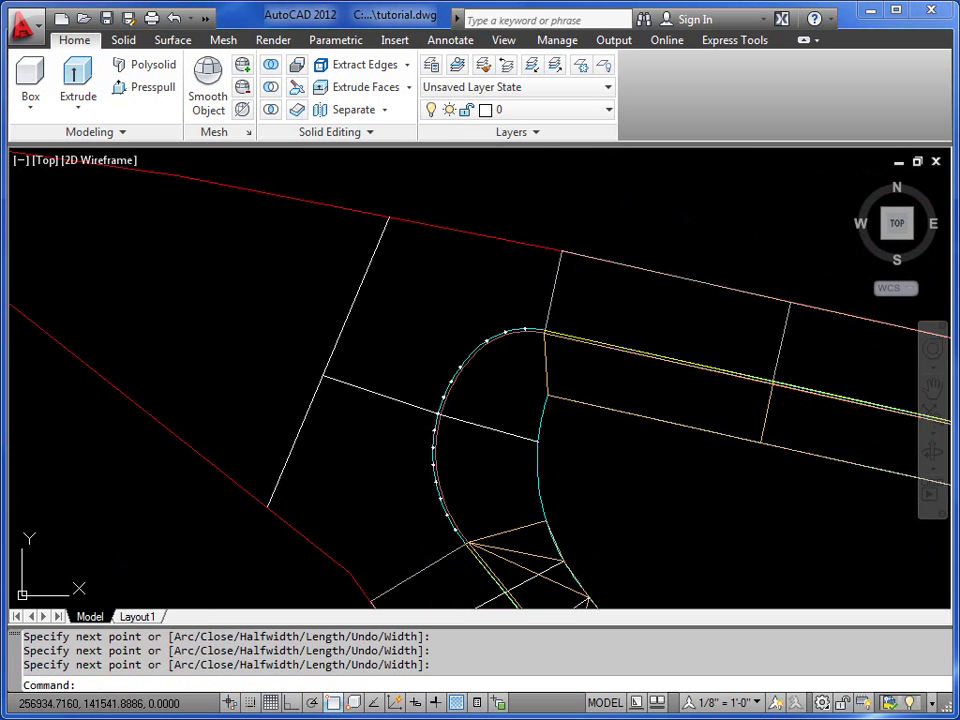
key("Return")
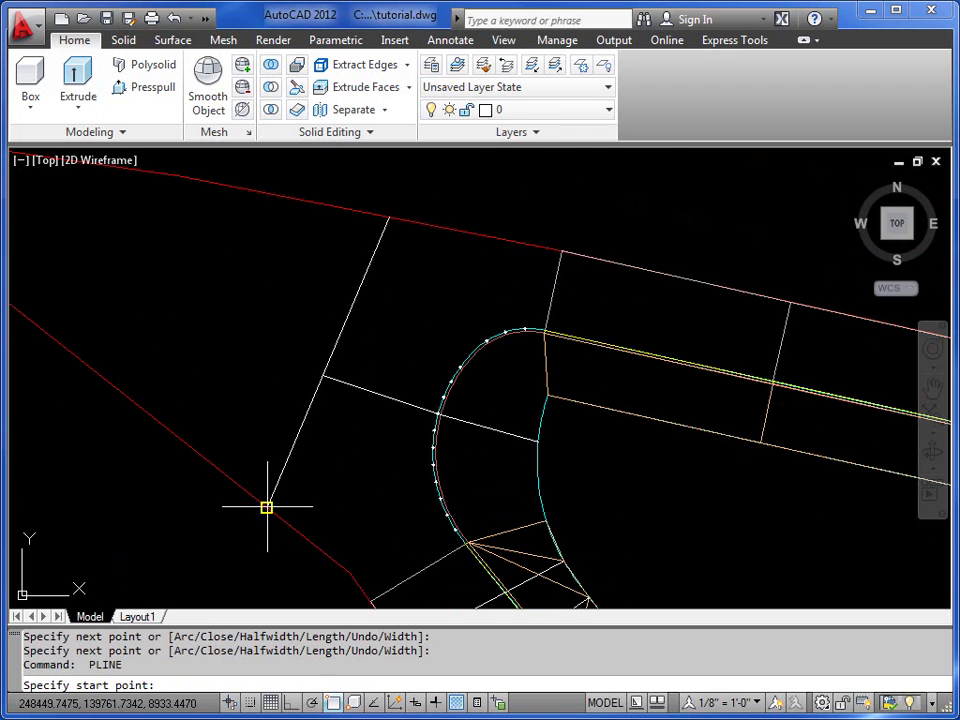
key("Escape")
key("Escape")
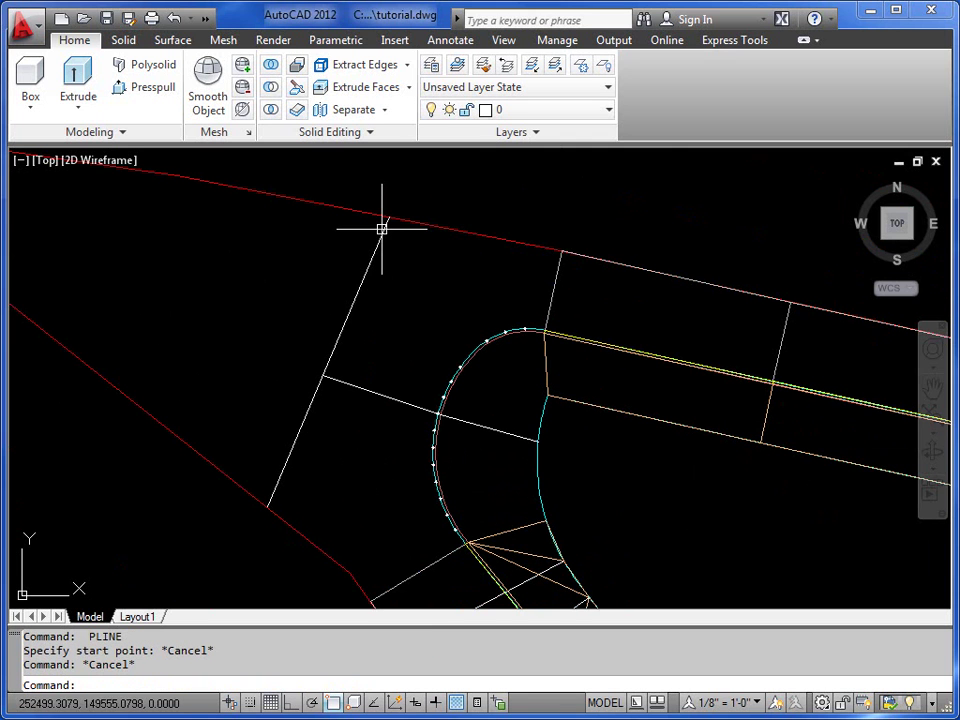
Orbit the model to inspect the road and path faces in 3D, then exit Orbit
left_click(932, 450)
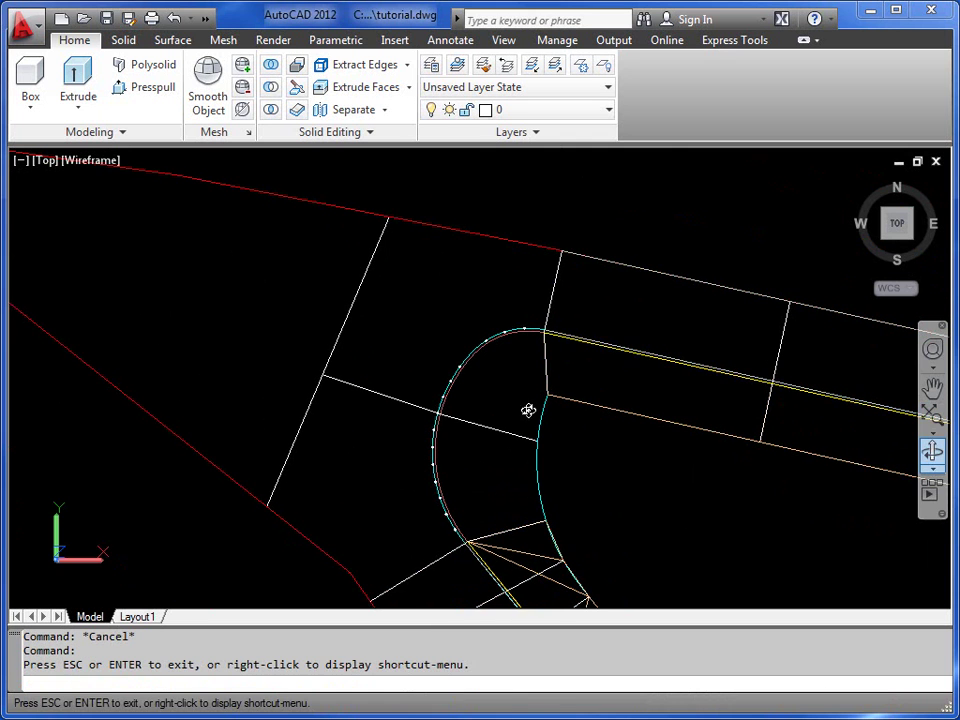
left_click_drag(523, 403, 452, 229)
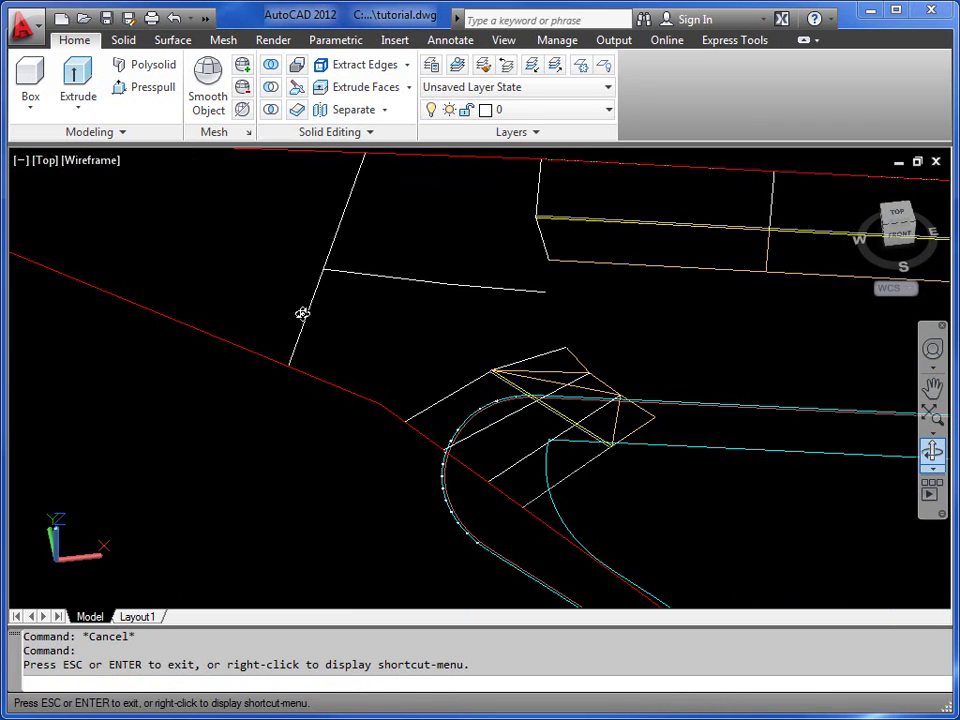
right_click(553, 314)
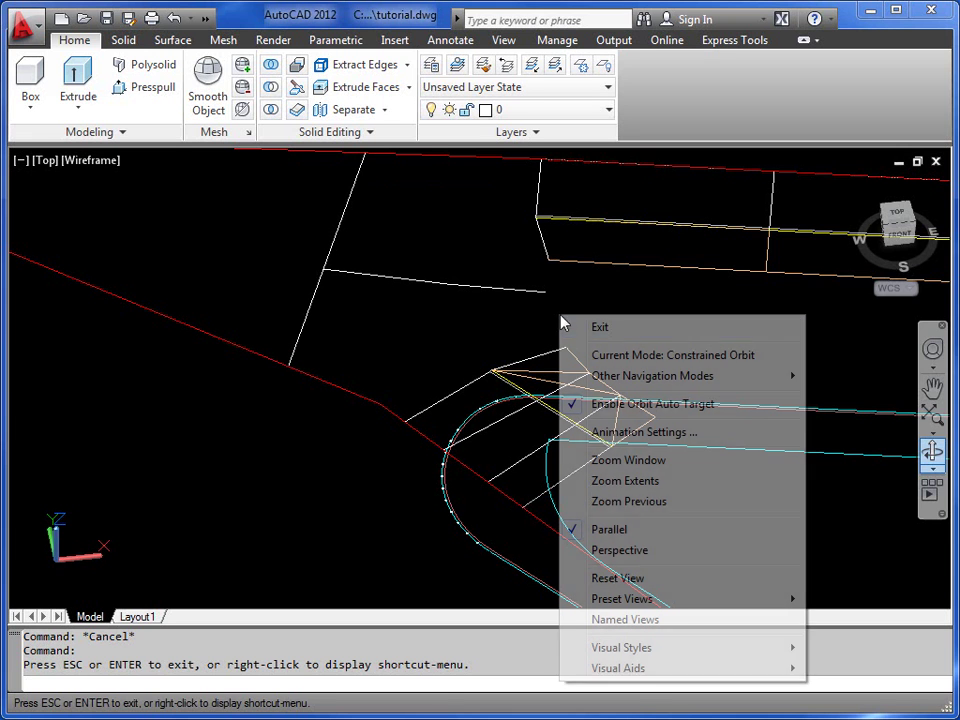
left_click(590, 327)
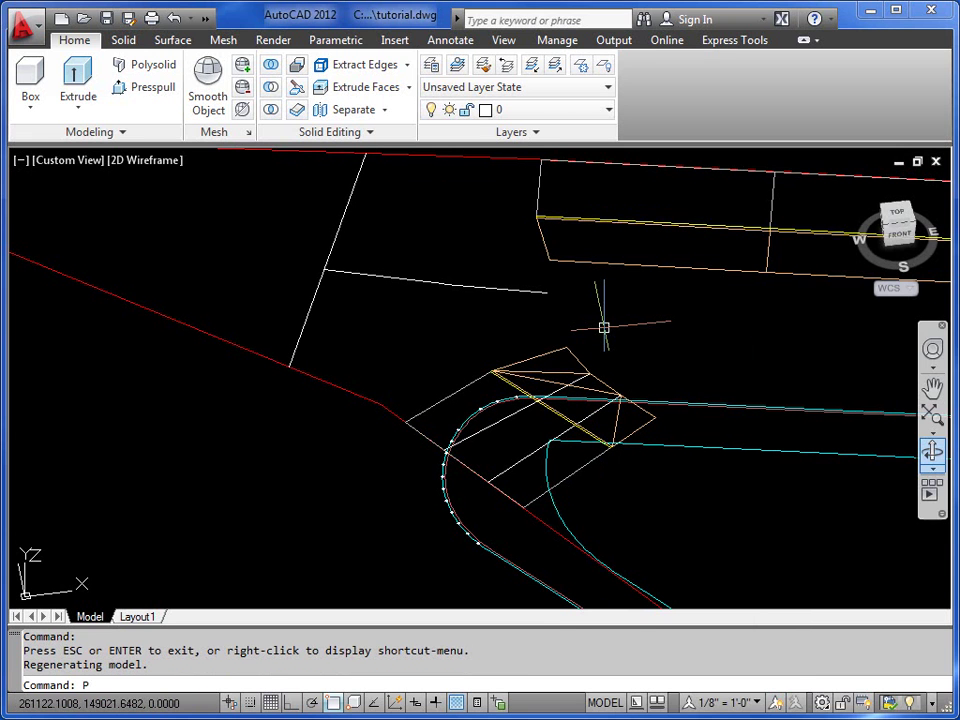